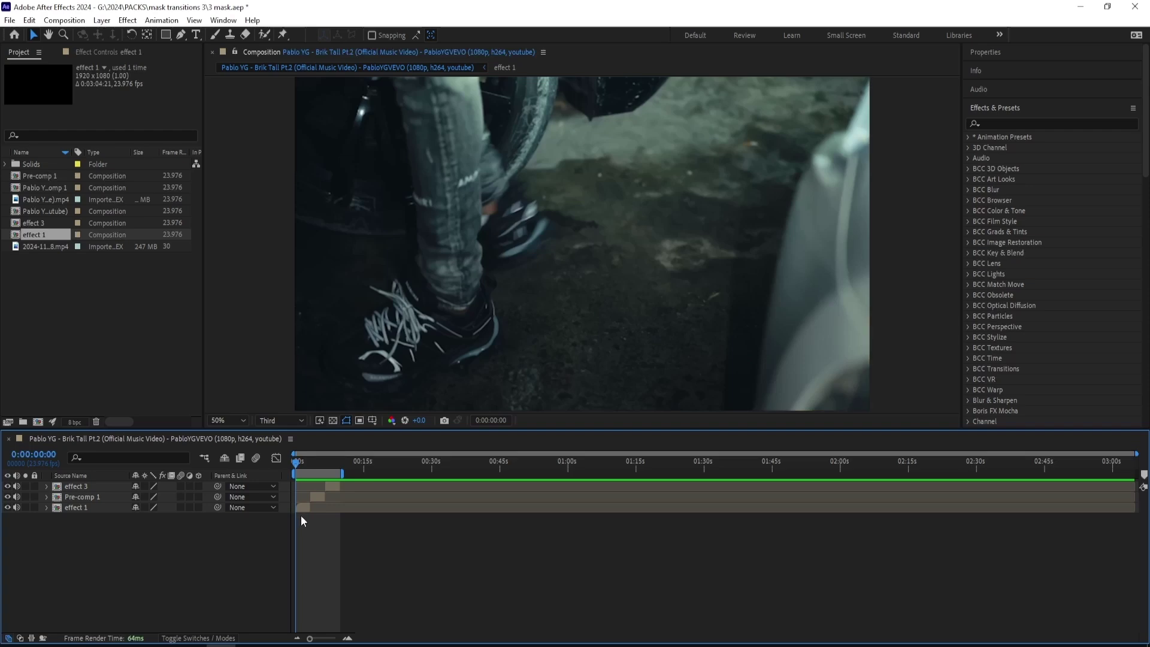
- Preview the main composition, then open the effect 1 composition and play its cut between the two clips
key("space")
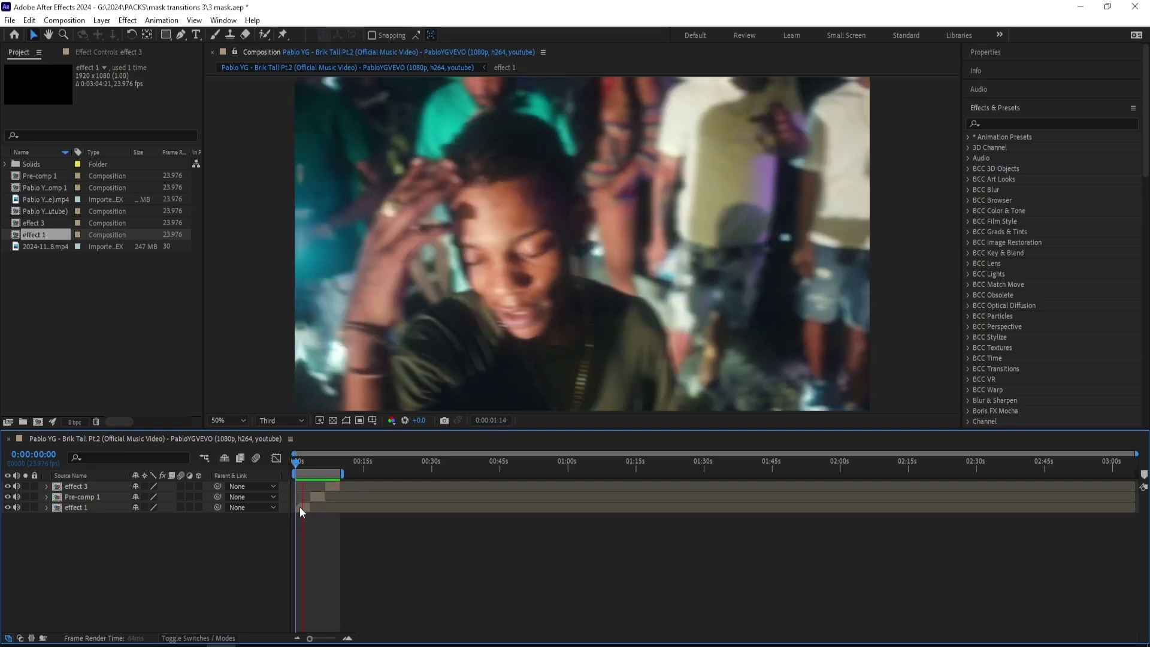
left_click(300, 507)
double_click(300, 508)
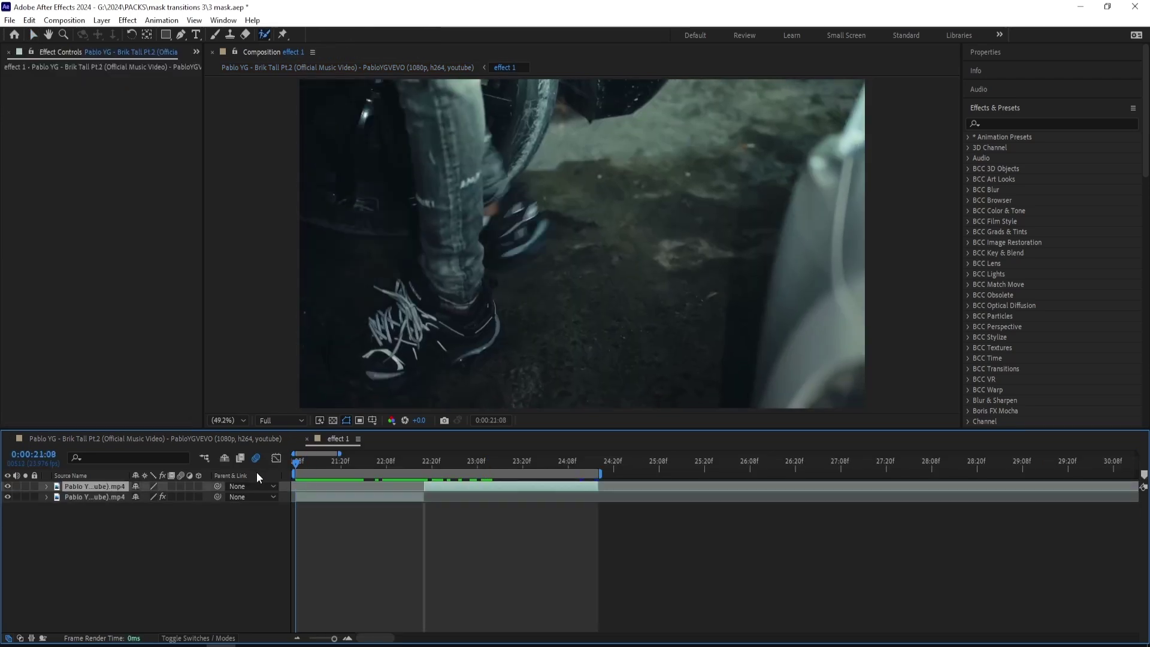
left_click(326, 463)
key("space")
key("space")
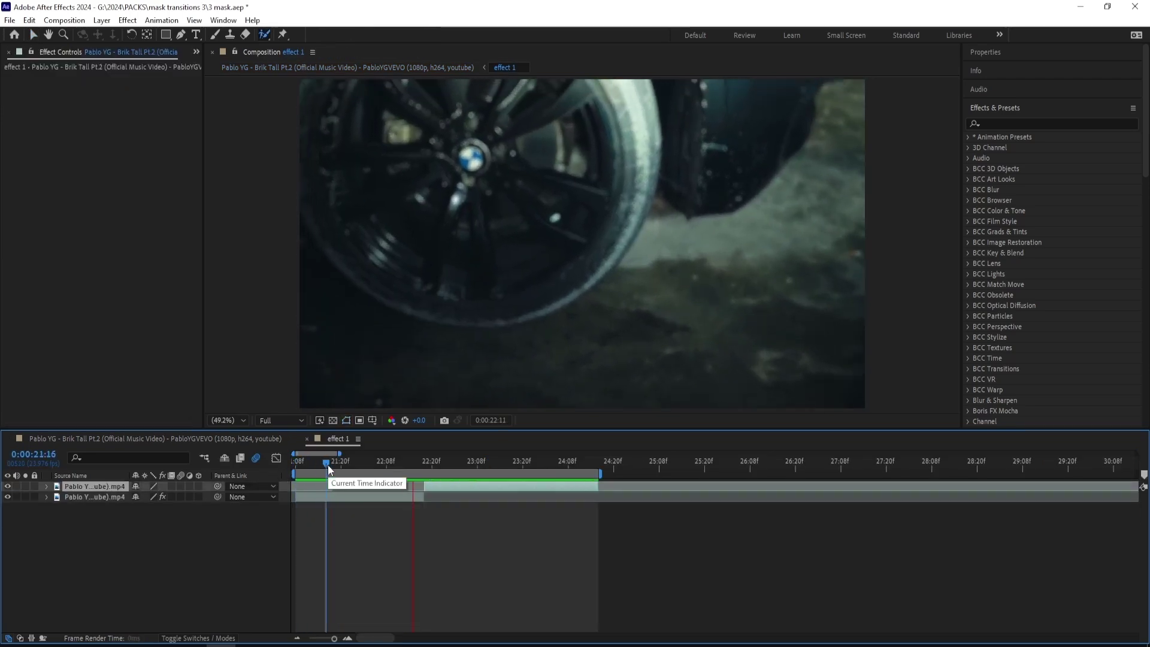
- Open the upper clip at its first frame, 0:00:22:18, and select the man in the foreground with the Roto Brush
mouse_move(417, 483)
left_mouse_down()
mouse_move(440, 487)
mouse_move(376, 489)
mouse_move(426, 486)
left_mouse_up()
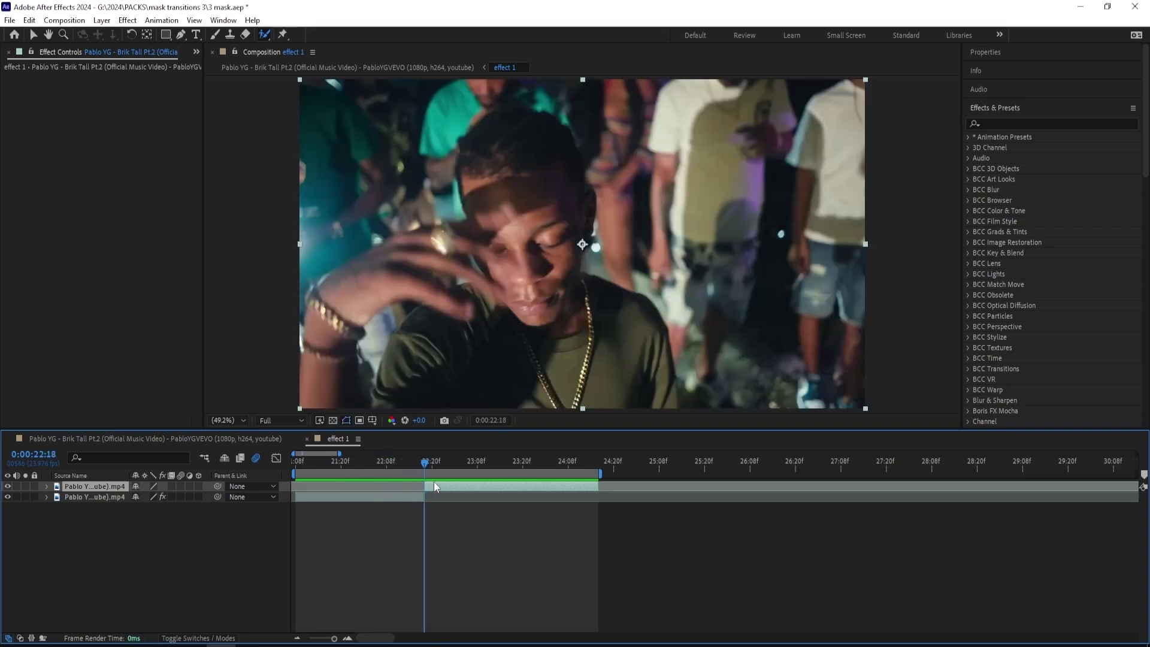
double_click(434, 487)
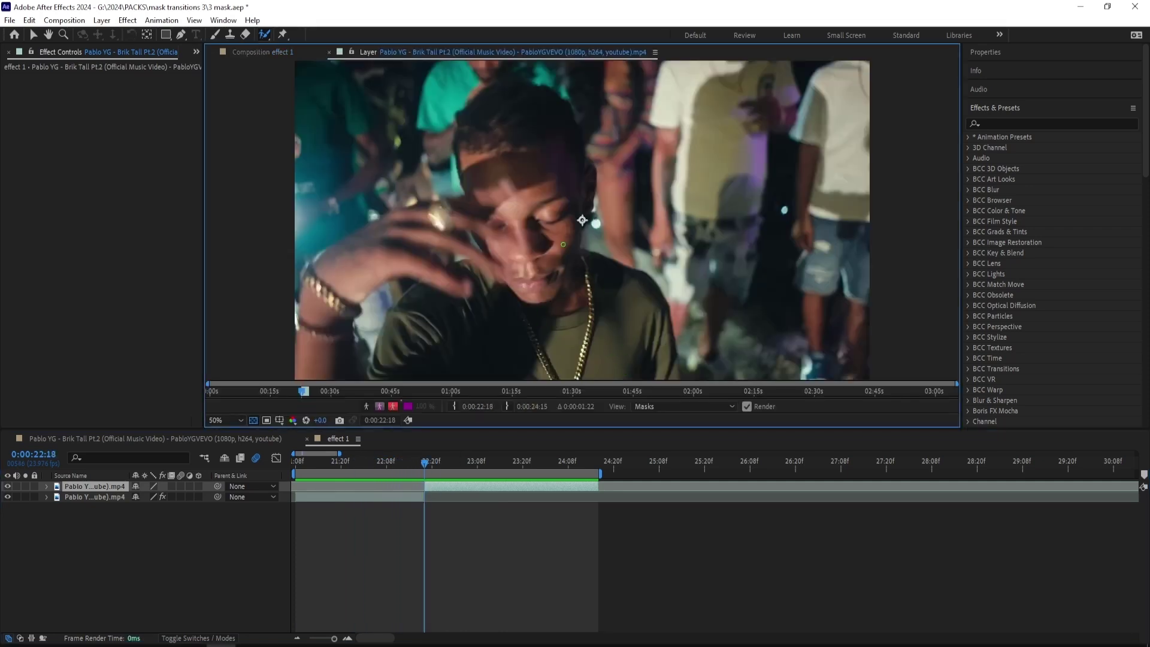
mouse_move(626, 368)
left_mouse_down()
mouse_move(517, 103)
mouse_move(420, 245)
mouse_move(326, 348)
mouse_move(584, 340)
mouse_move(630, 371)
left_mouse_up()
left_click_drag(303, 198, 390, 90)
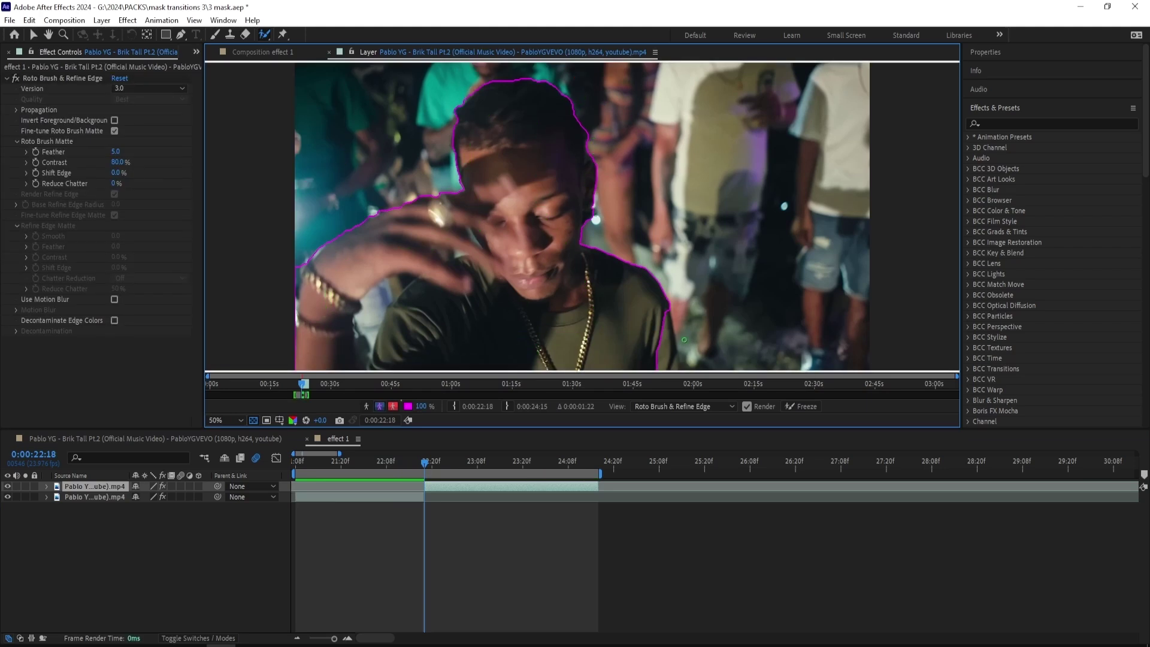
- Extend the Roto Brush selection along the edge of the man's shoulder and over his raised arm
left_click_drag(668, 318, 674, 370)
right_click(680, 395)
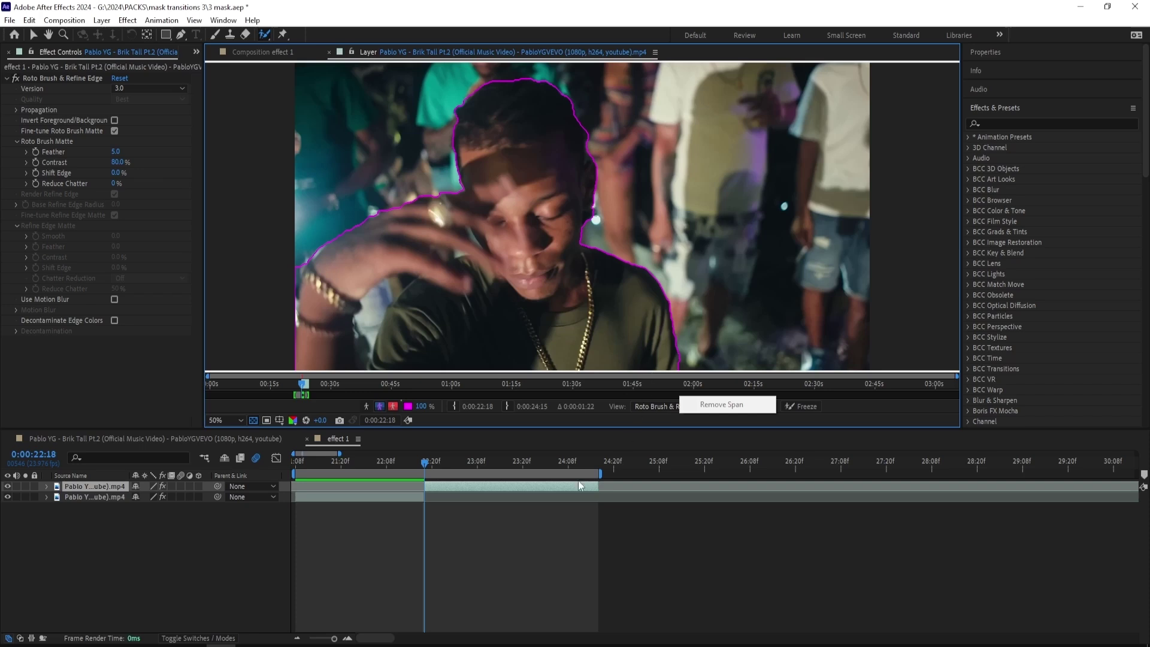
left_click(391, 299)
left_click_drag(362, 319, 392, 289)
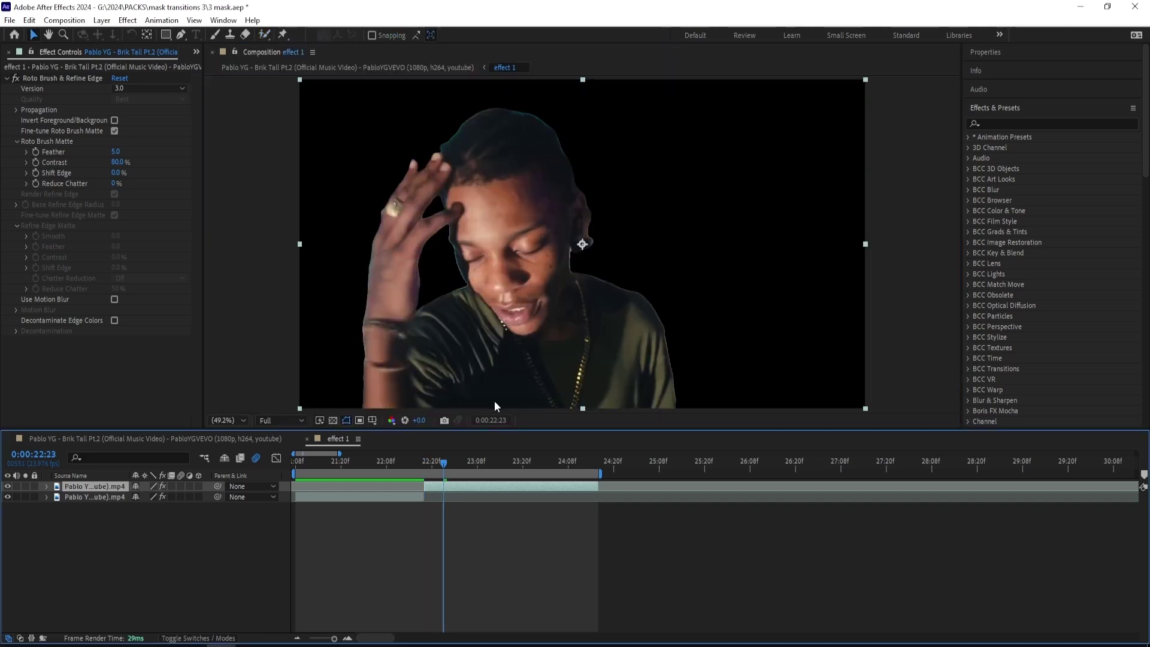
- Check the cutout's edges around the hand at 0:00:22:22 and apply the Refine Soft Matte effect to the masked clip
mouse_move(441, 462)
left_mouse_down()
mouse_move(426, 466)
mouse_move(453, 465)
mouse_move(440, 466)
left_mouse_up()
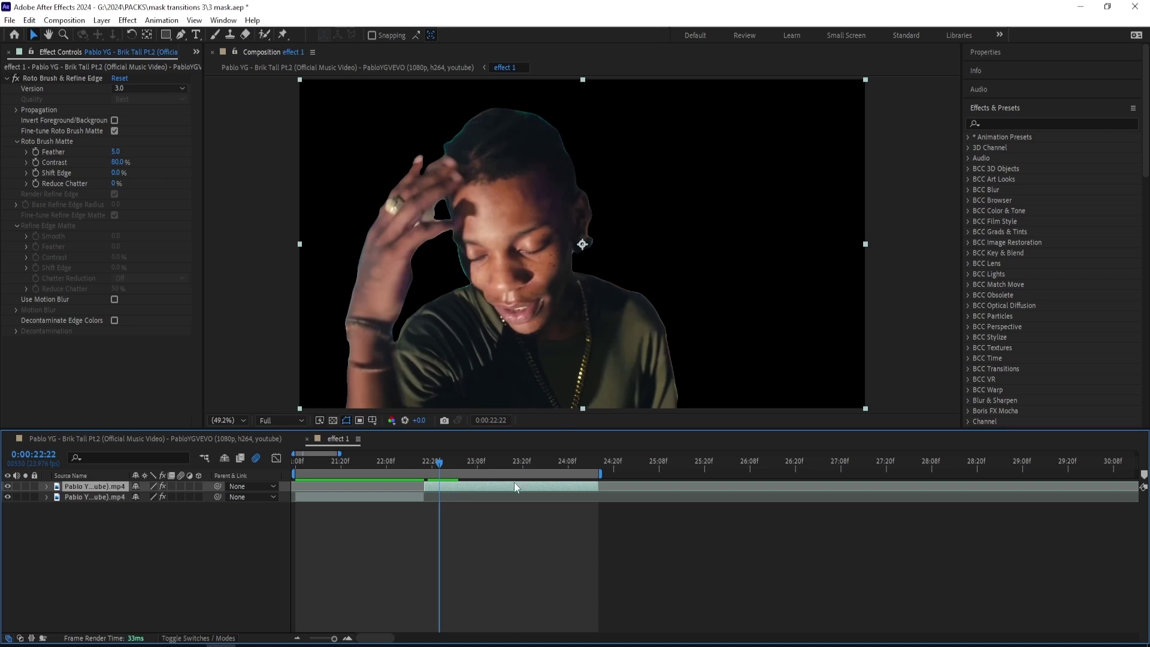
scroll(461, 158, "up", 4)
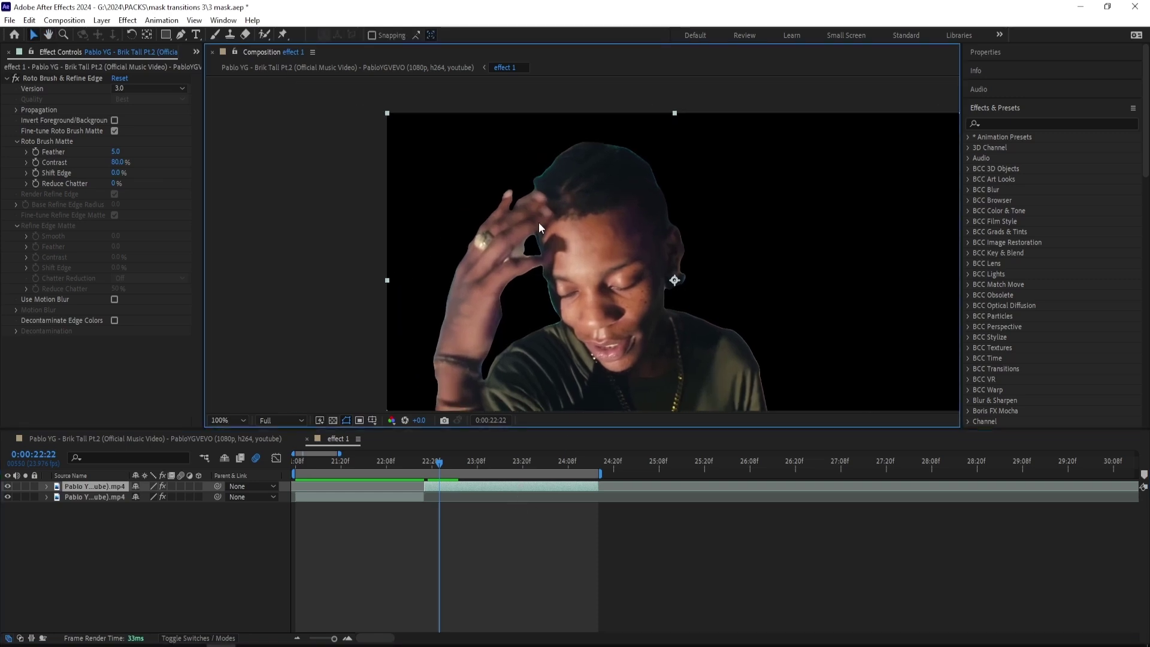
scroll(342, 275, "down", 4)
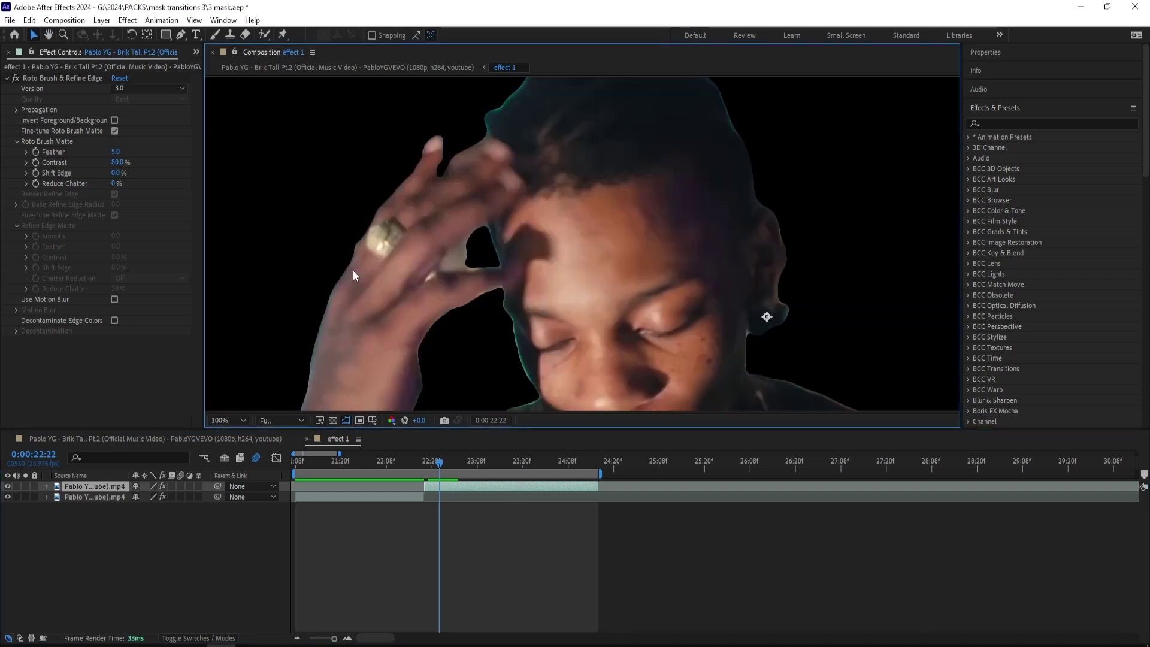
left_click(1011, 124)
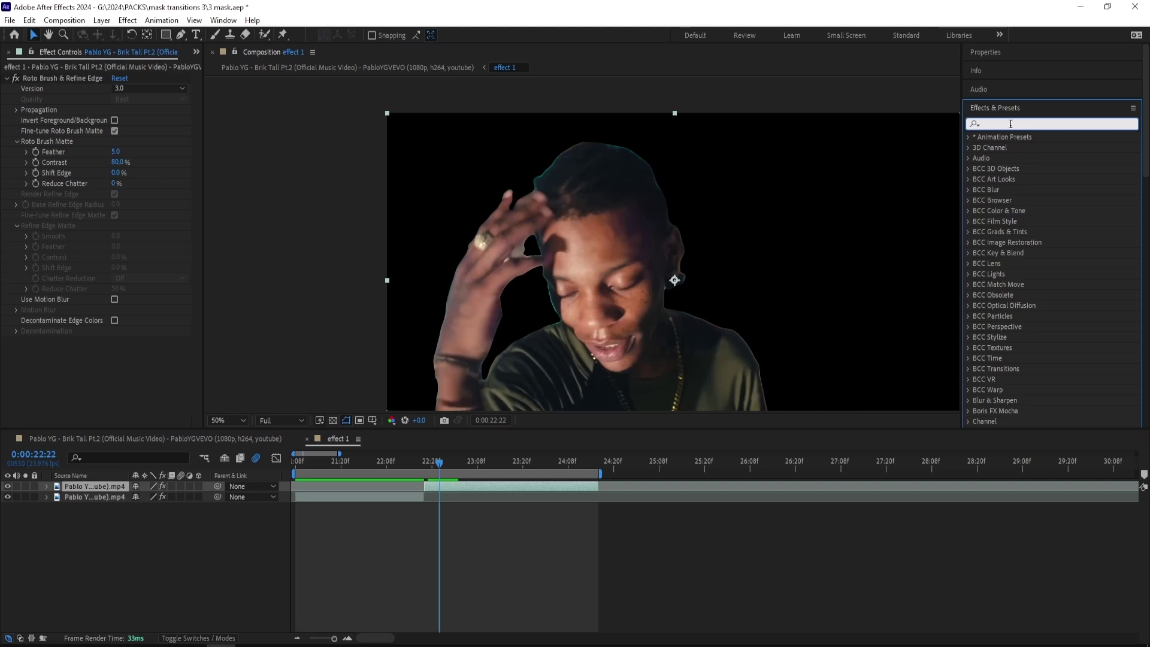
type("refine soft")
left_click_drag(1020, 148, 187, 276)
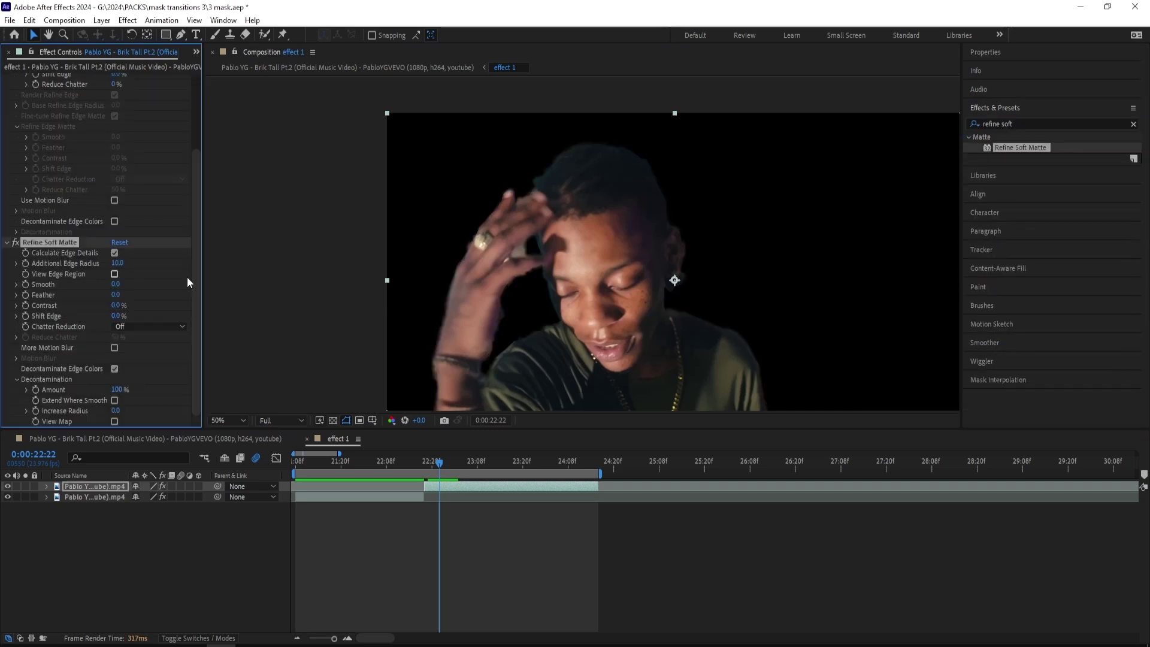
- Set Refine Soft Matte's Additional Edge Radius to 6.1 and Feather to 8.8, and check the cutout at 0:00:23:10
left_click_drag(118, 268, 113, 269)
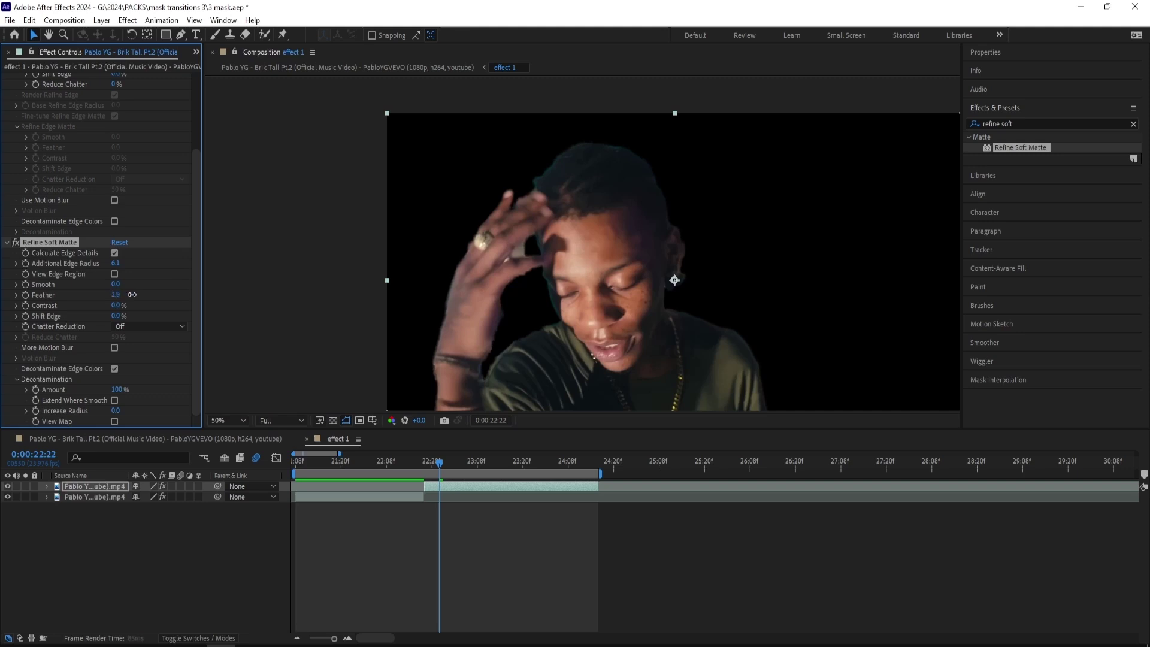
left_click_drag(131, 294, 141, 294)
left_click_drag(168, 295, 142, 299)
left_click_drag(438, 462, 486, 454)
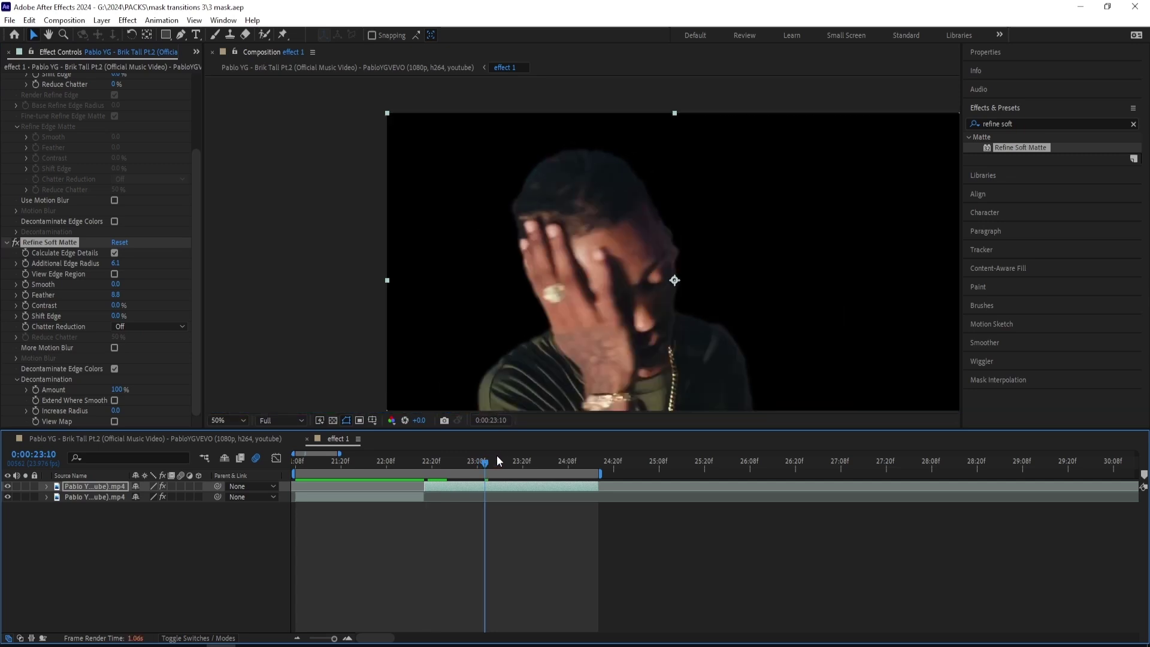
left_click_drag(513, 396, 392, 378)
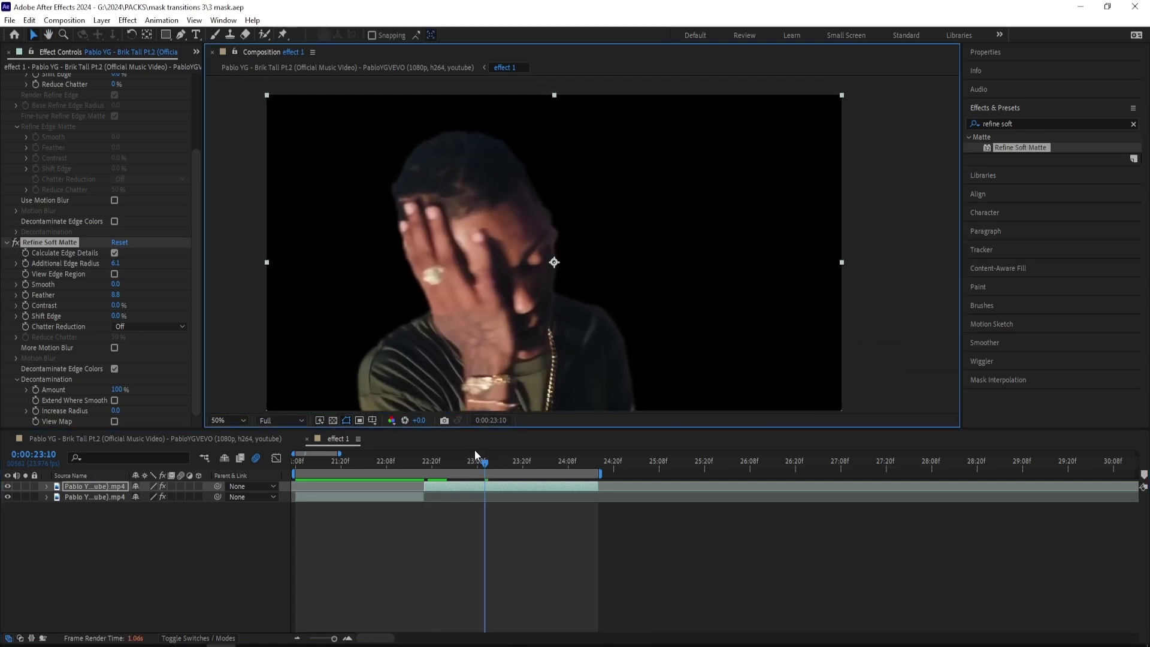
- Duplicate the masked clip and shift the copy earlier to overlap the end of the first clip, starting at 0:00:22:01
left_click_drag(493, 469, 425, 462)
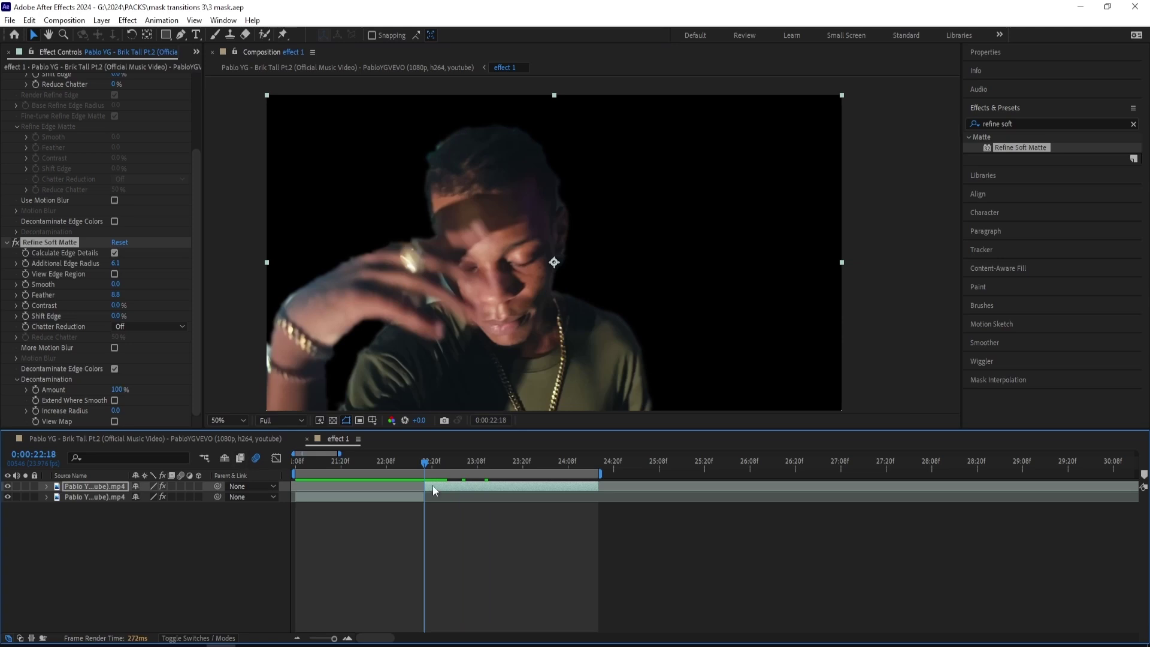
left_click(432, 485)
key("ctrl+d")
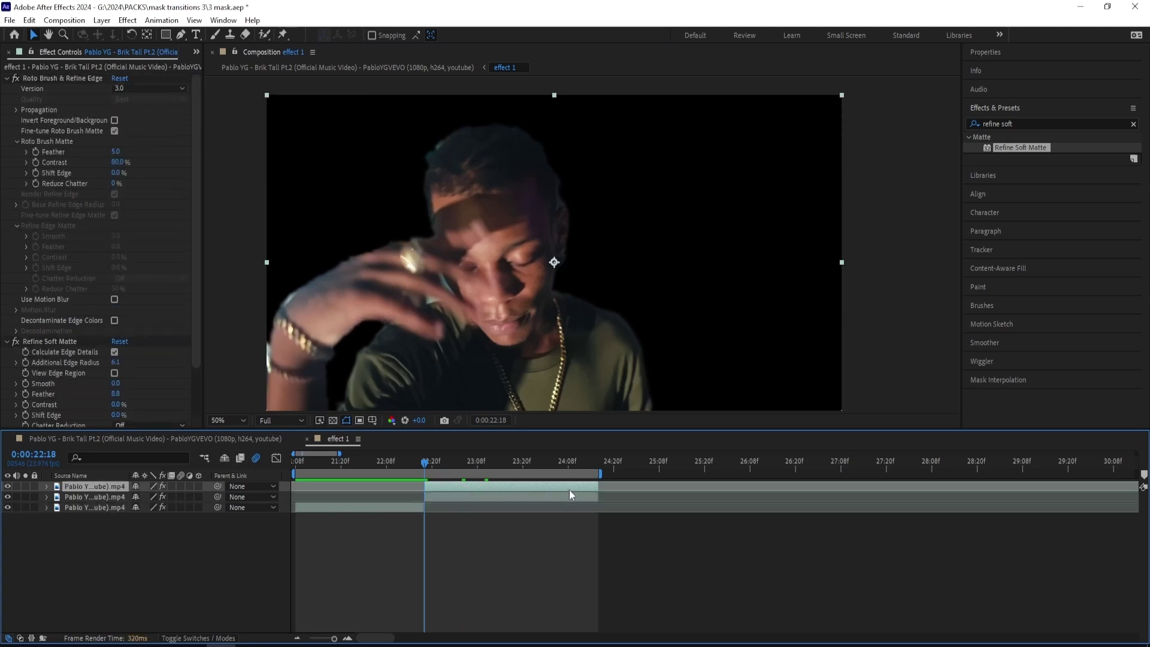
left_click_drag(586, 488, 522, 486)
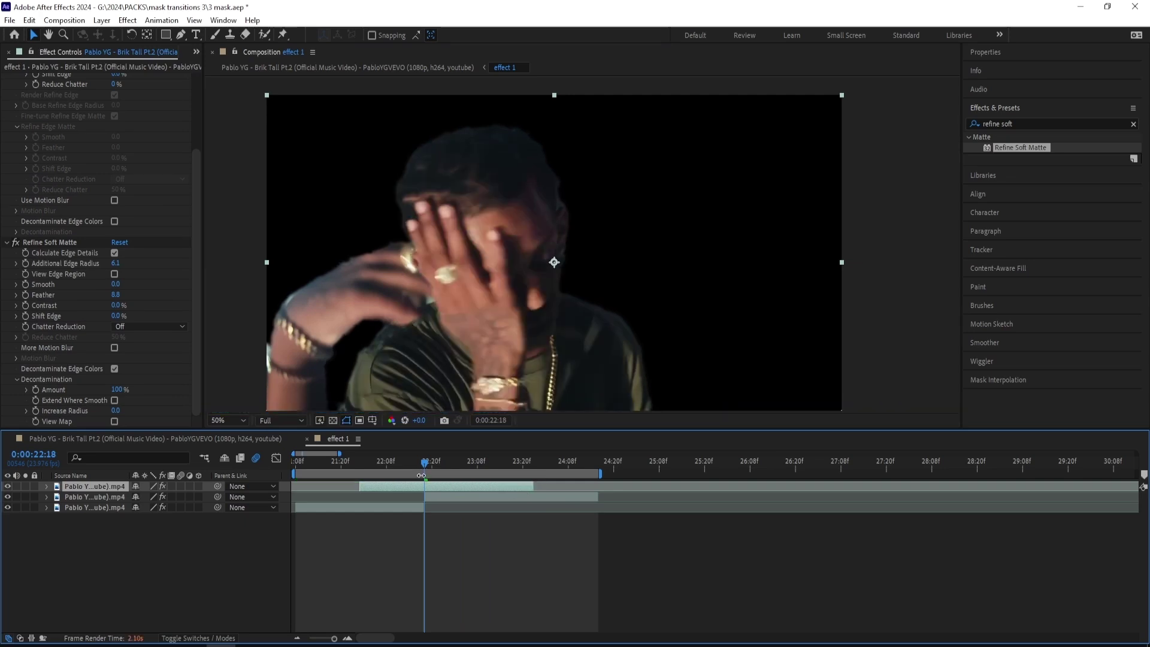
- Split the shifted copy at 0:00:22:18, delete the part after the cut, and time-reverse the remaining piece
key("ctrl+shift+d")
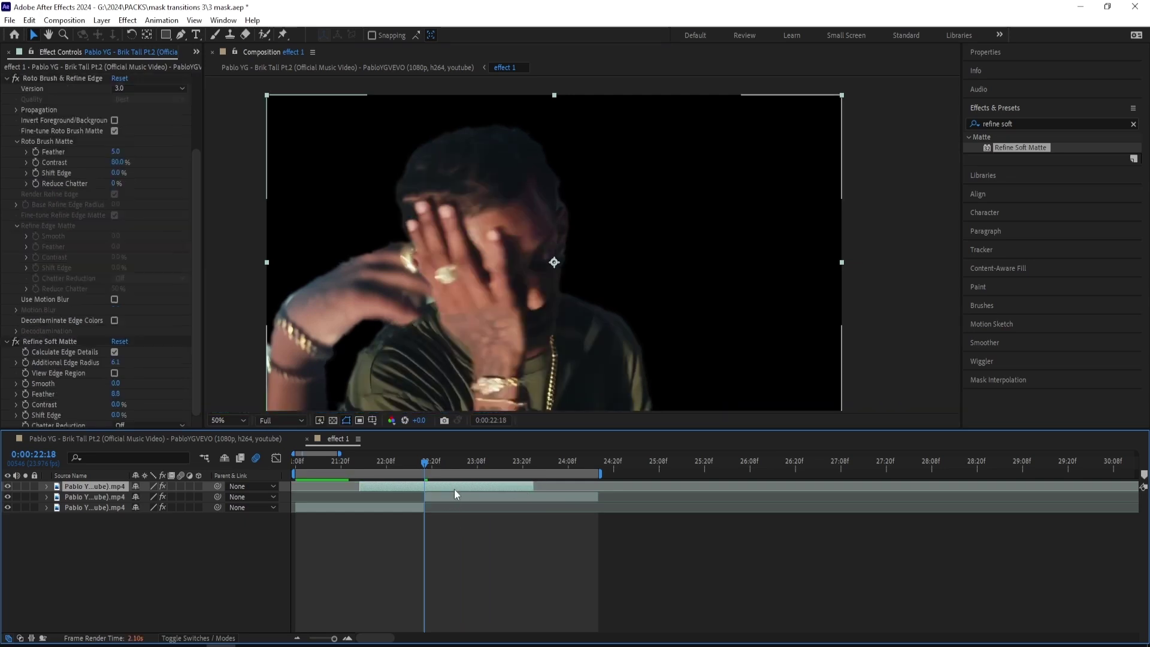
key("Delete")
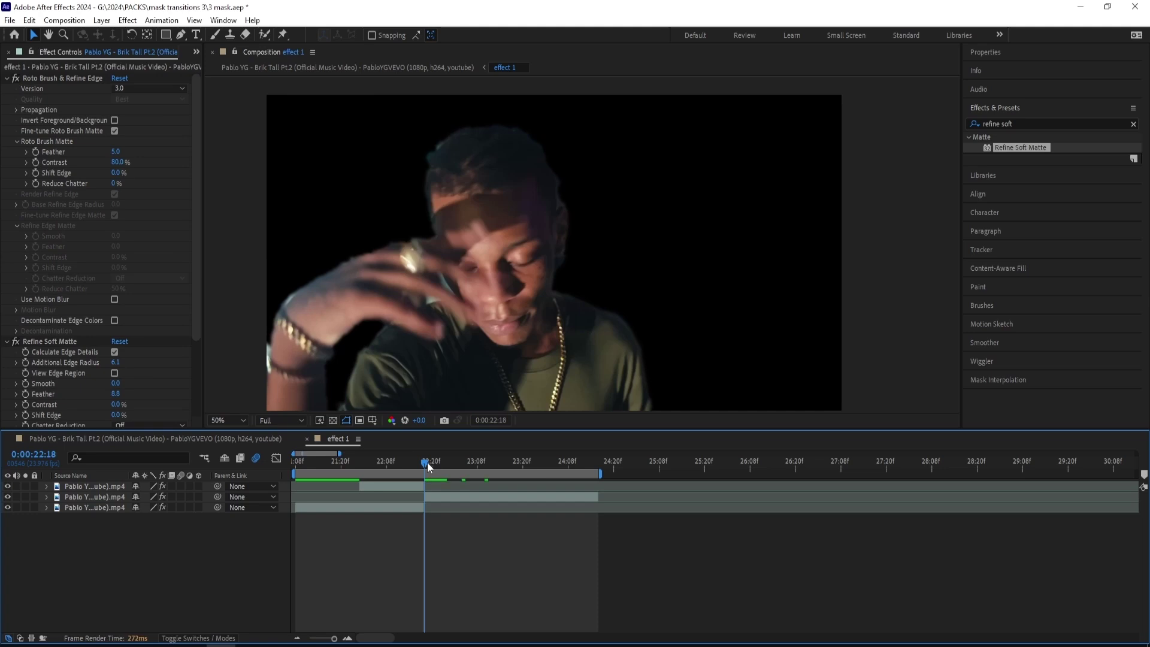
left_click_drag(426, 462, 422, 465)
left_click(415, 487)
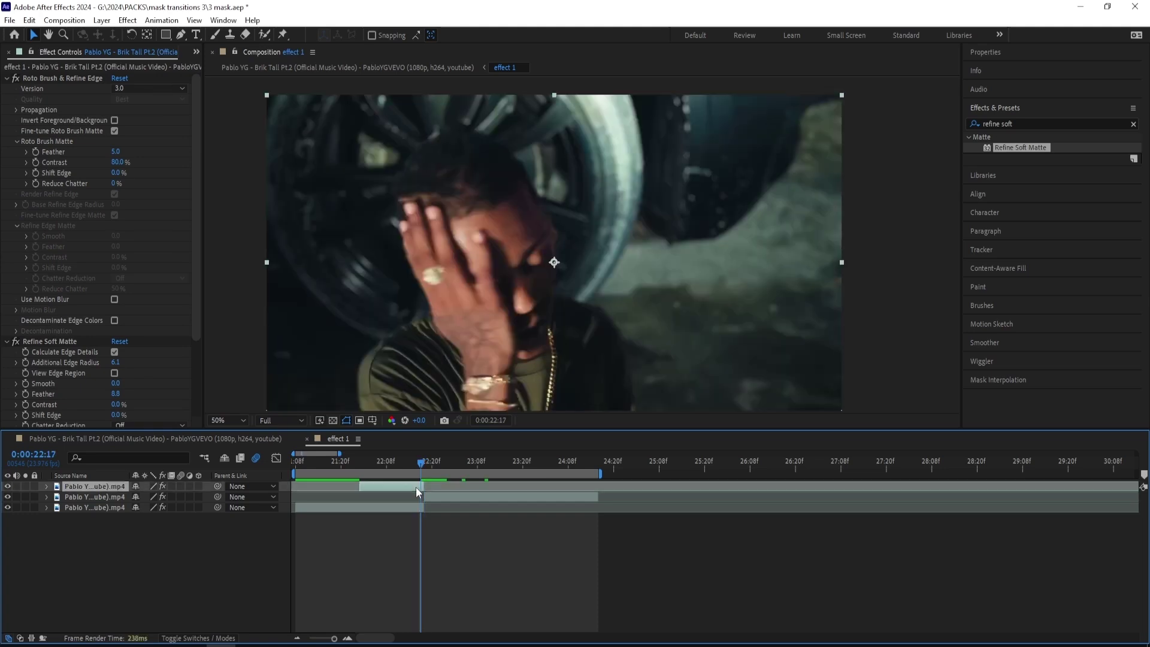
right_click(416, 487)
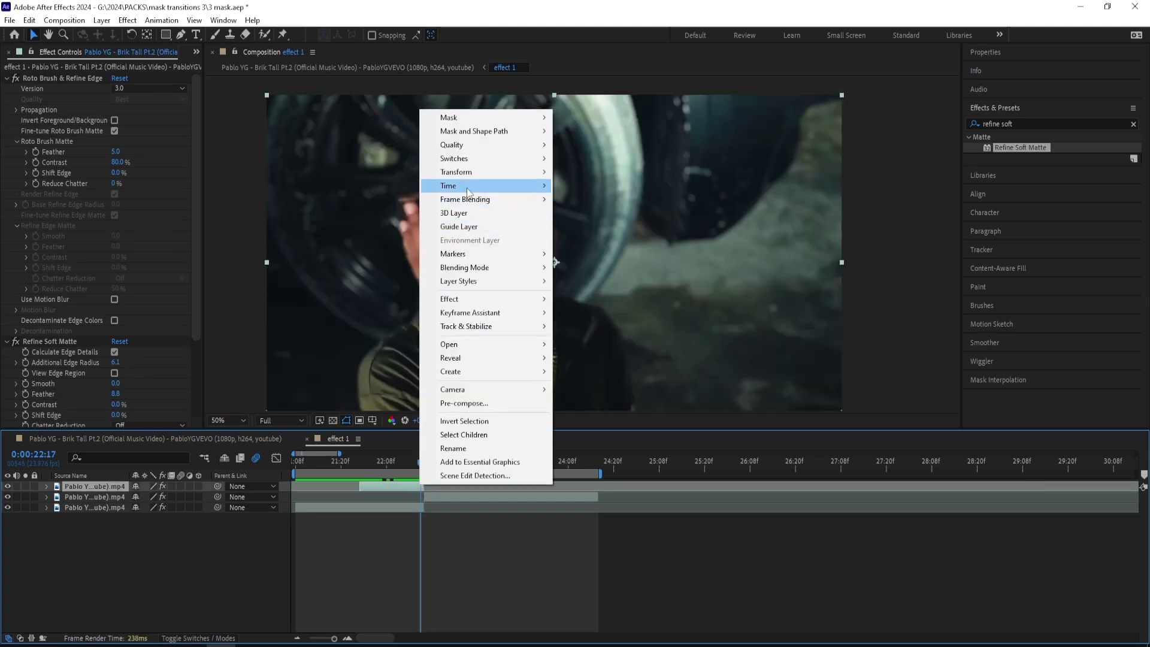
mouse_move(480, 186)
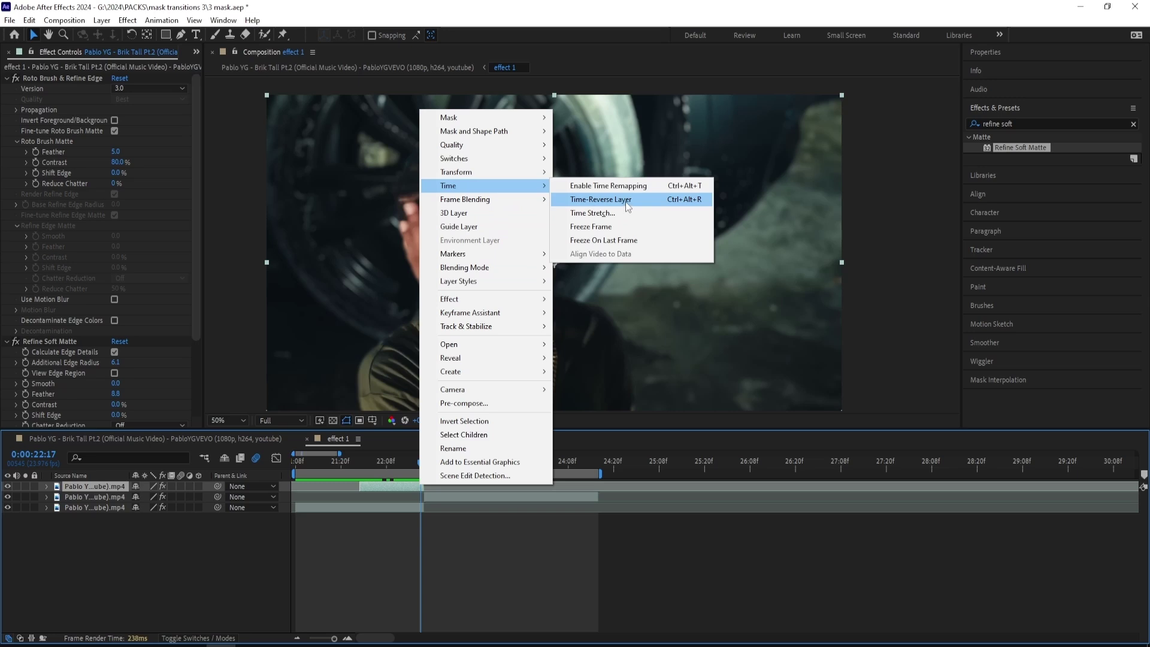
left_click(625, 201)
left_click_drag(423, 459, 356, 462)
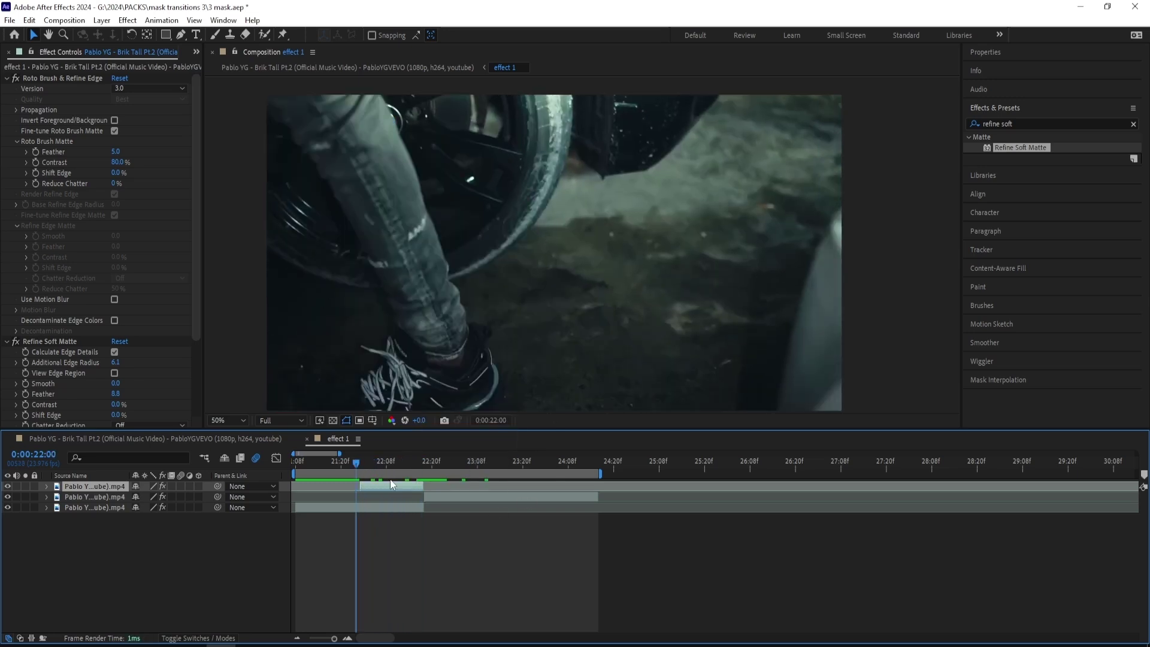
- Preview the overlap and remove the Roto Brush and Refine Soft Matte effects from the original second clip
left_click(431, 496)
key("space")
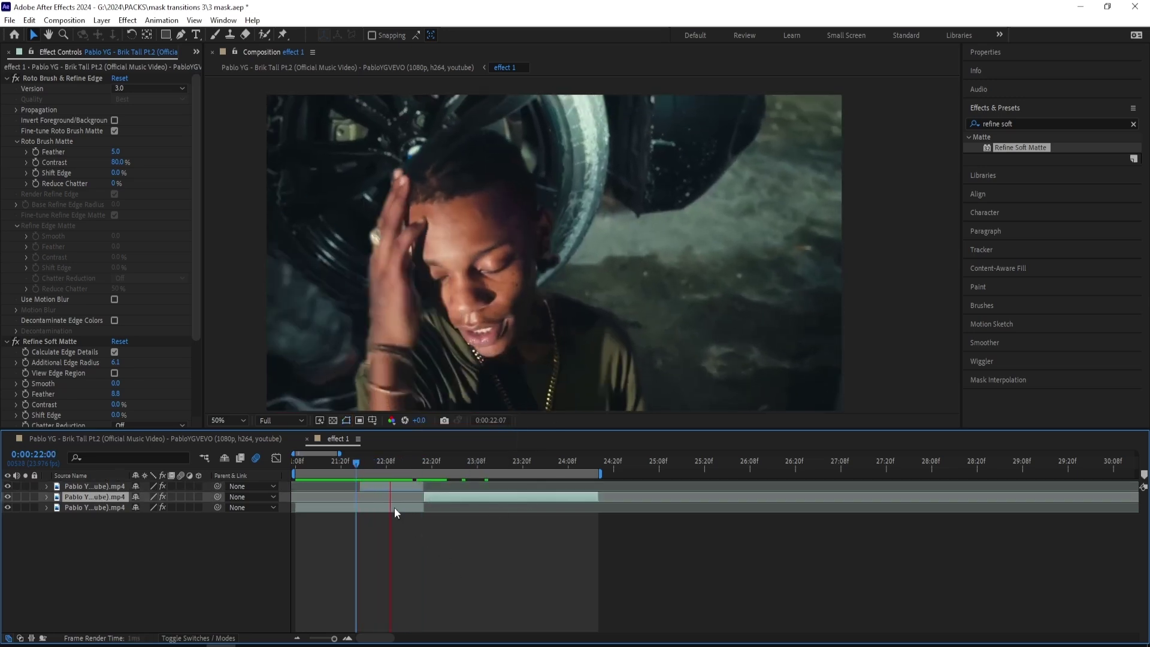
left_click_drag(351, 474, 434, 473)
left_click(49, 341)
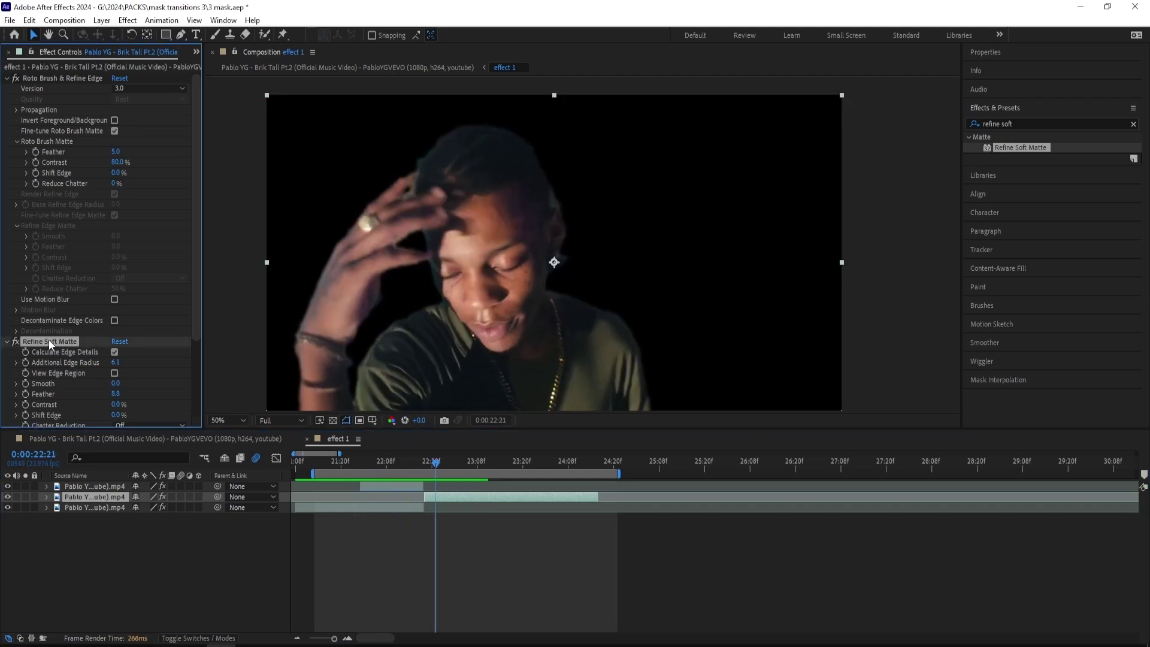
key("ctrl+a")
key("Delete")
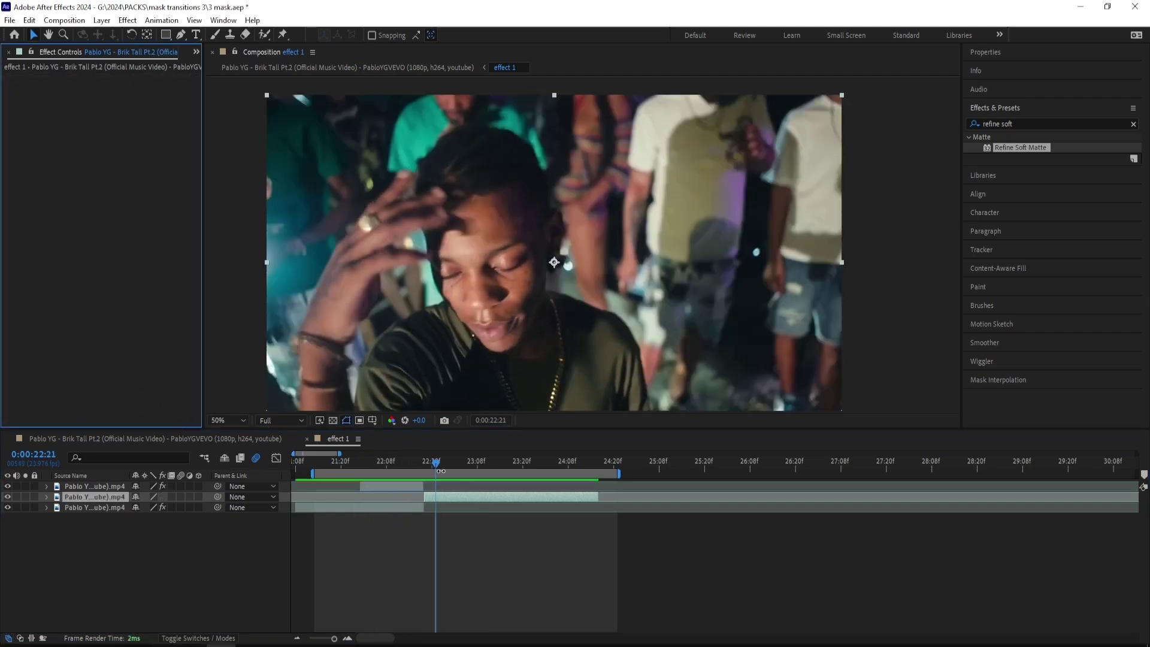
- Play the transition from 0:00:22:01 and move the work area back to the start of the first clip
left_click(361, 465)
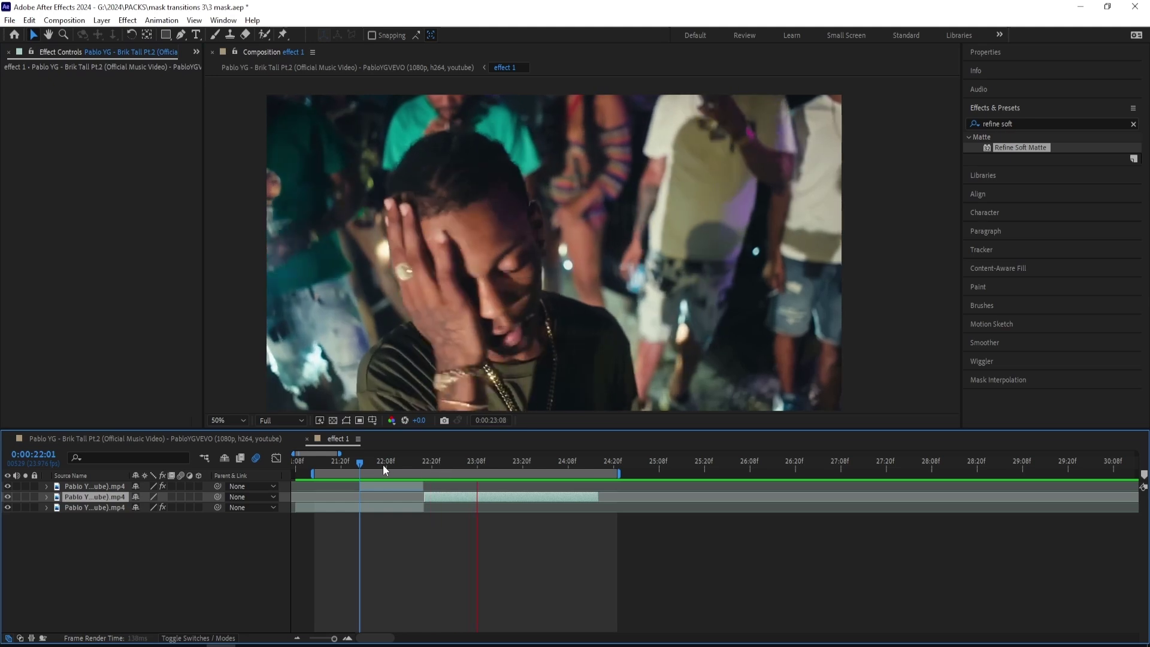
left_click(379, 465)
left_click_drag(389, 473, 325, 482)
- Move the anchor point of the reversed cutout clip to the upper-right area of the frame with the Pan Behind tool
left_click(383, 487)
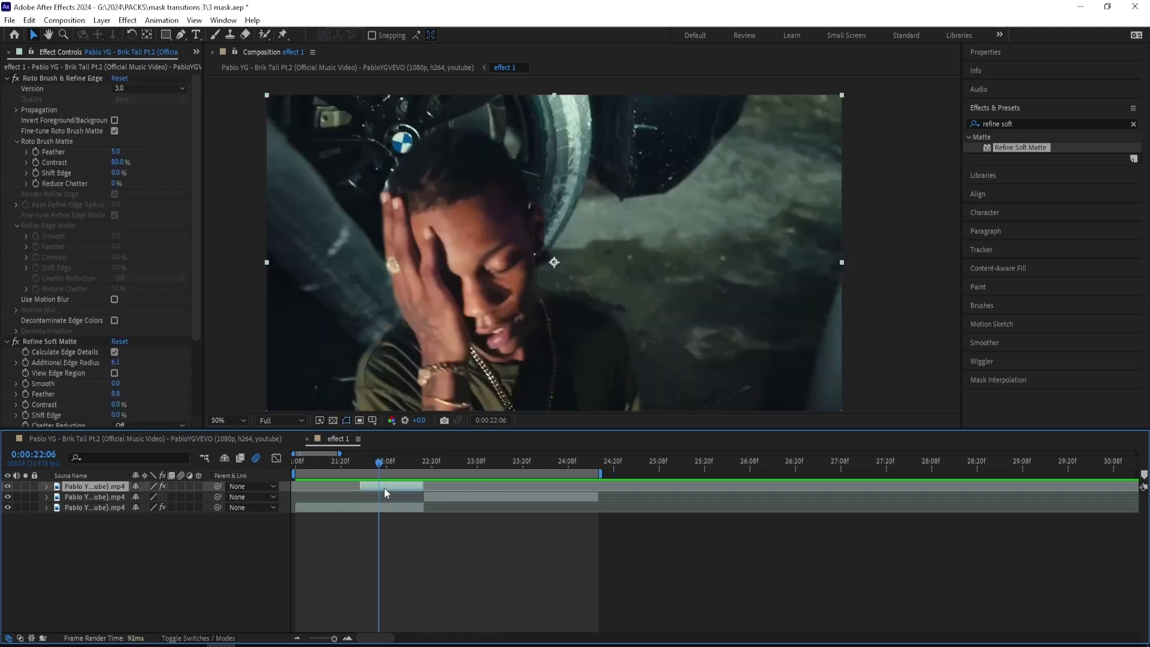
left_click(401, 462)
key("y")
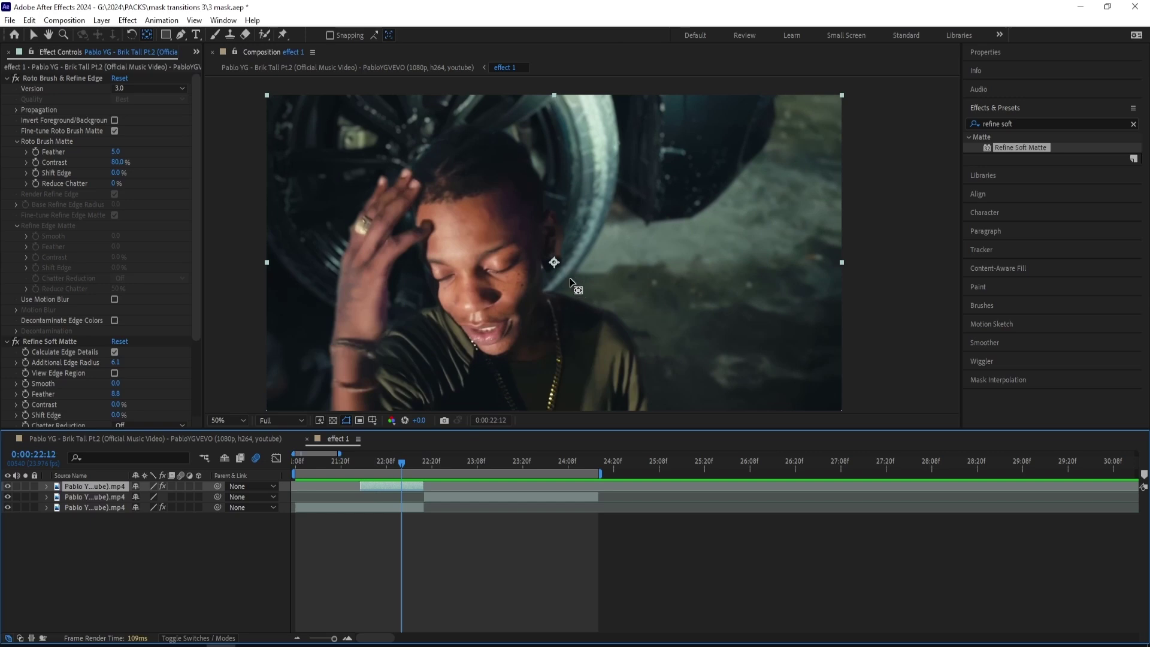
left_click_drag(555, 263, 796, 124)
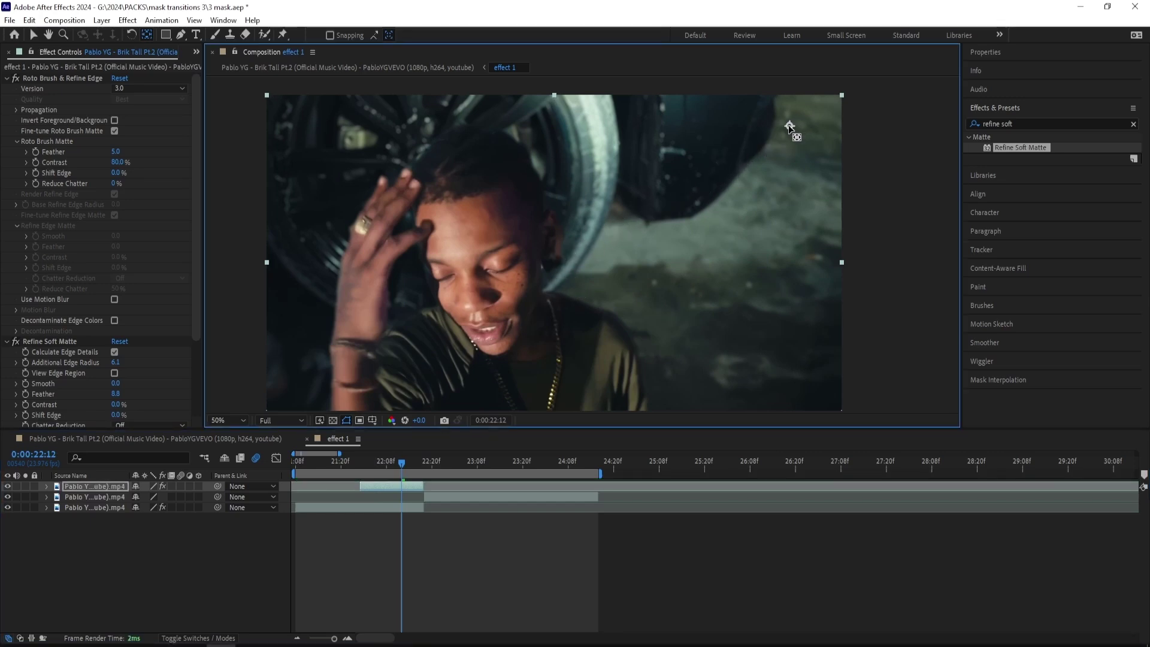
- Add a 100% Scale keyframe to the reversed cutout clip and place it at the clip's last frame
key("s")
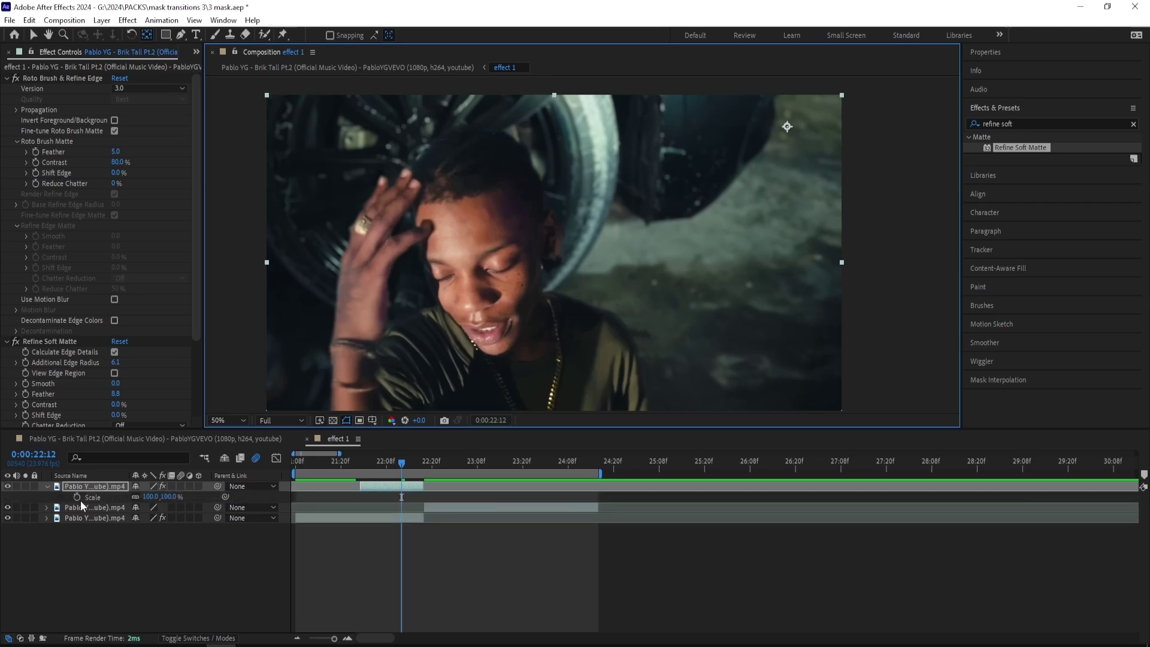
left_click(76, 497)
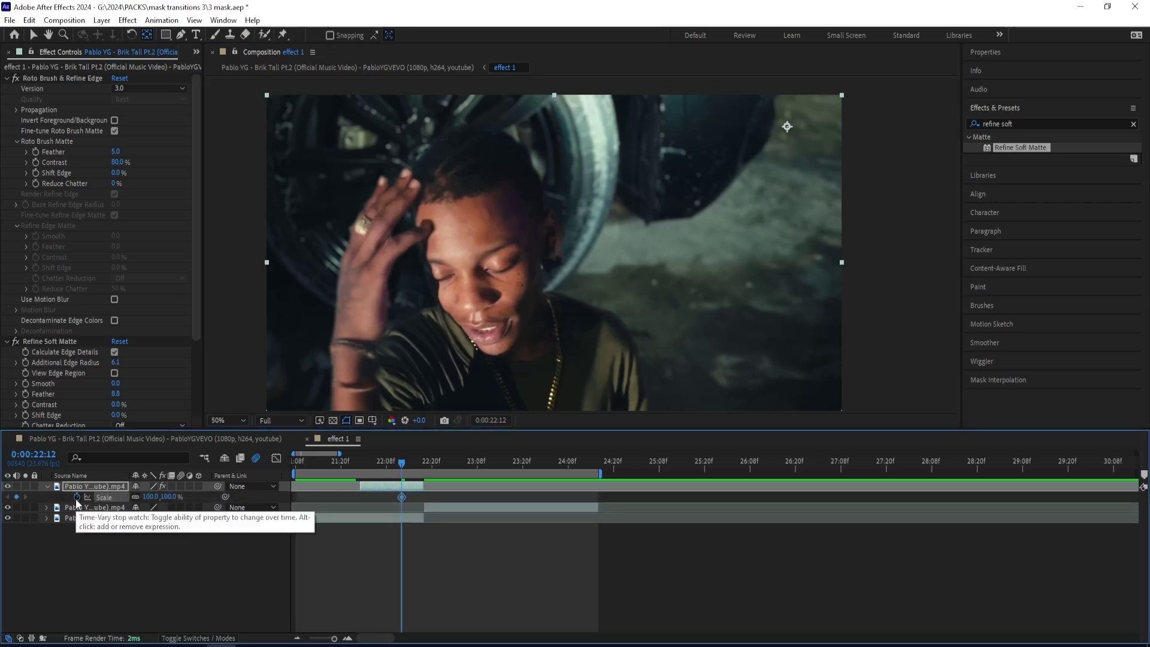
left_click_drag(423, 498, 365, 462)
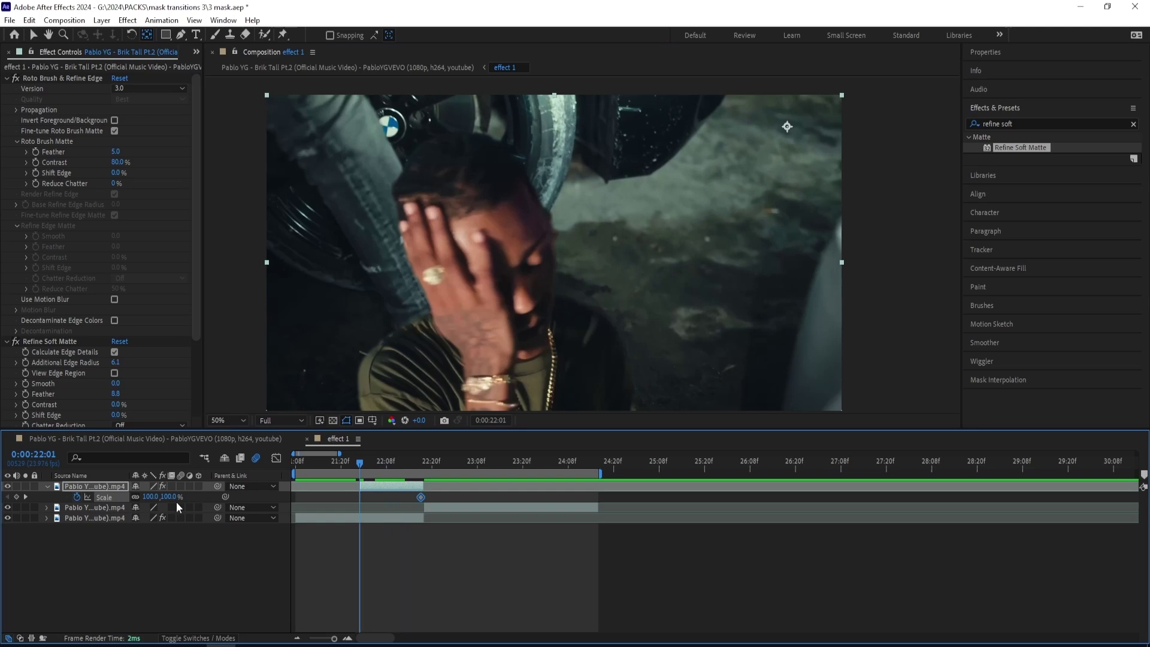
- Set the reversed cutout clip's Scale to 231% at 0:00:22:01 and Easy Ease both Scale keyframes
left_click_drag(151, 497, 236, 485)
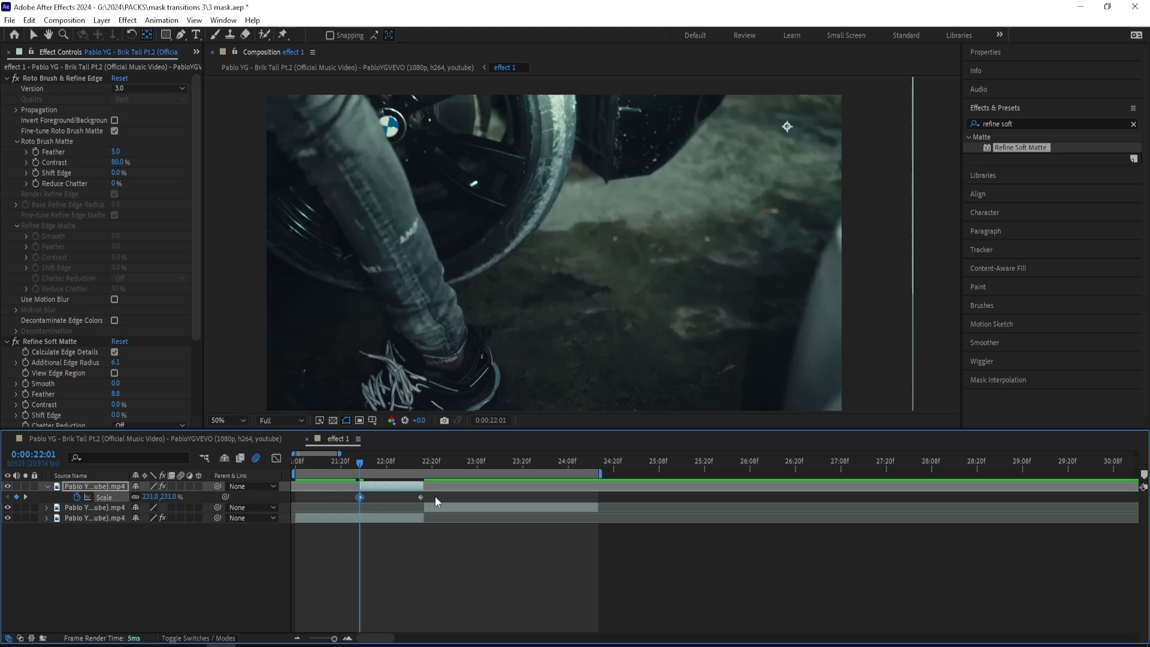
left_click_drag(459, 497, 282, 511)
key("F9")
- Reshape the Scale value graph so the scale falls steeply right after the first keyframe and eases gently into the last one
left_click(275, 458)
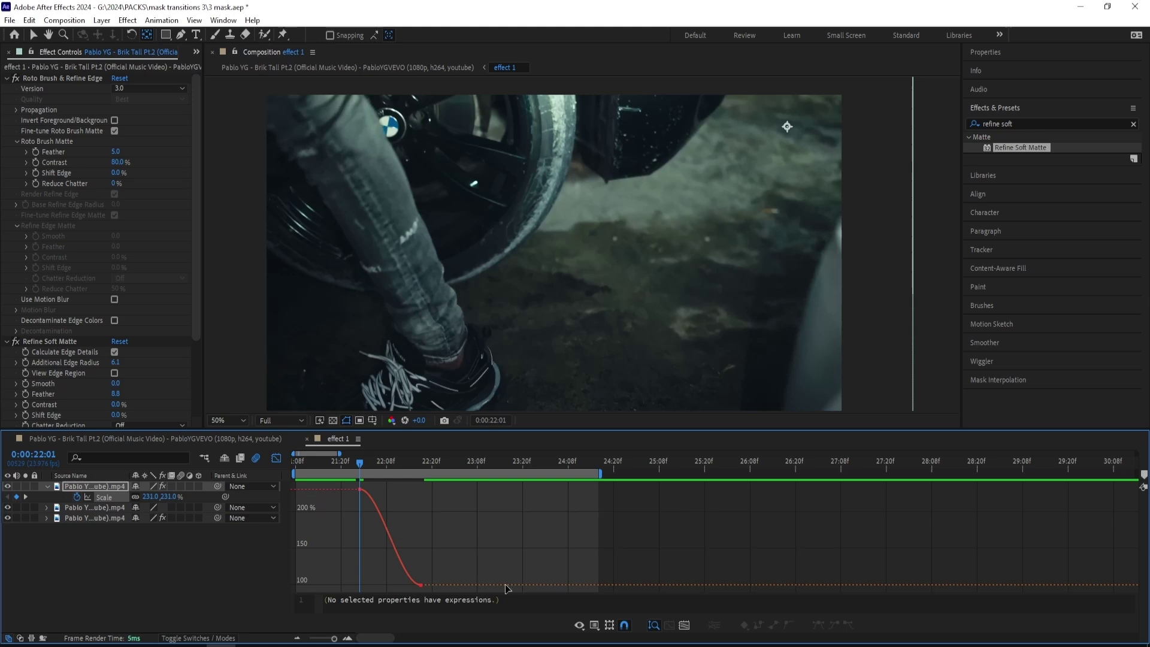
left_click(395, 535)
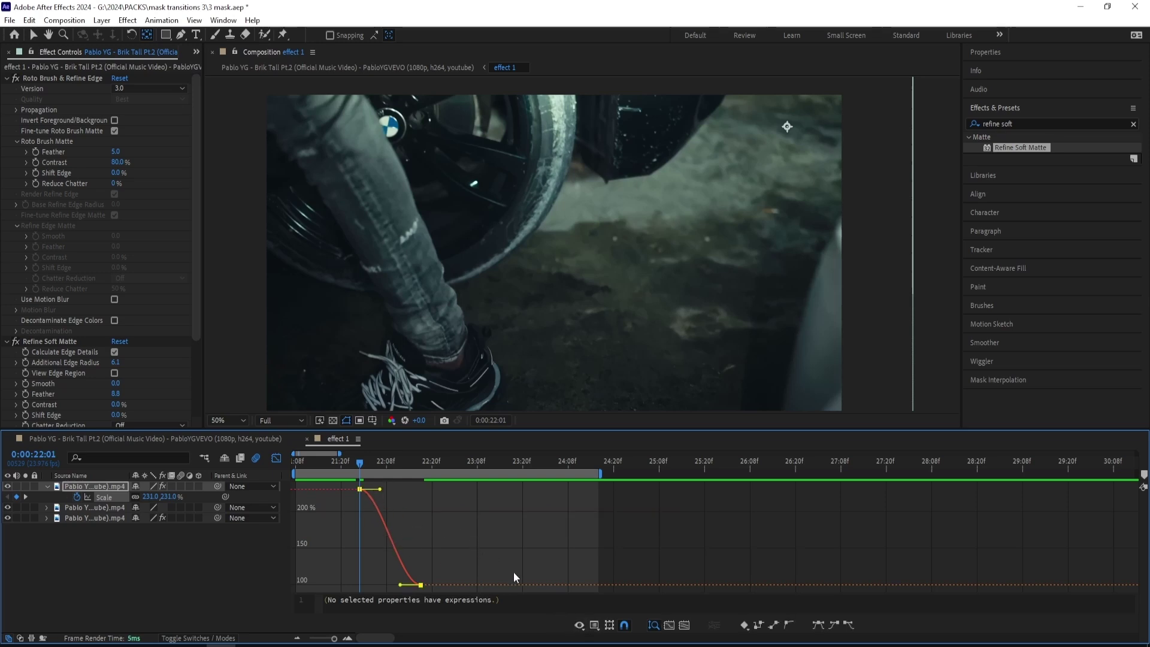
left_click(579, 625)
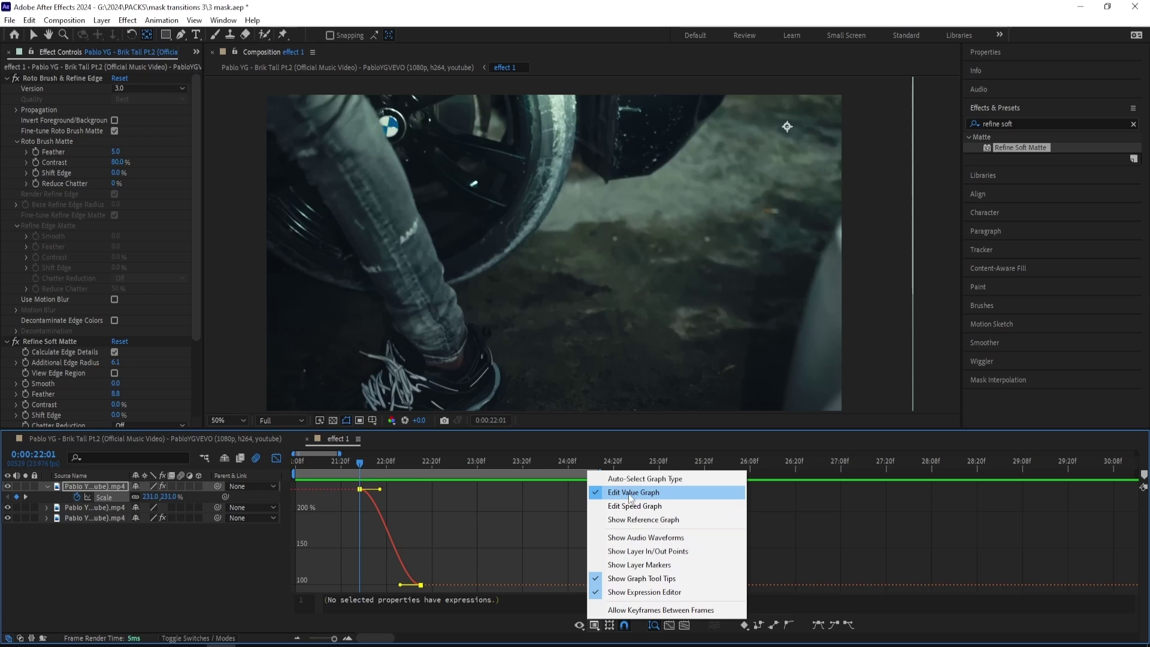
left_click(379, 488)
left_click_drag(379, 489, 361, 558)
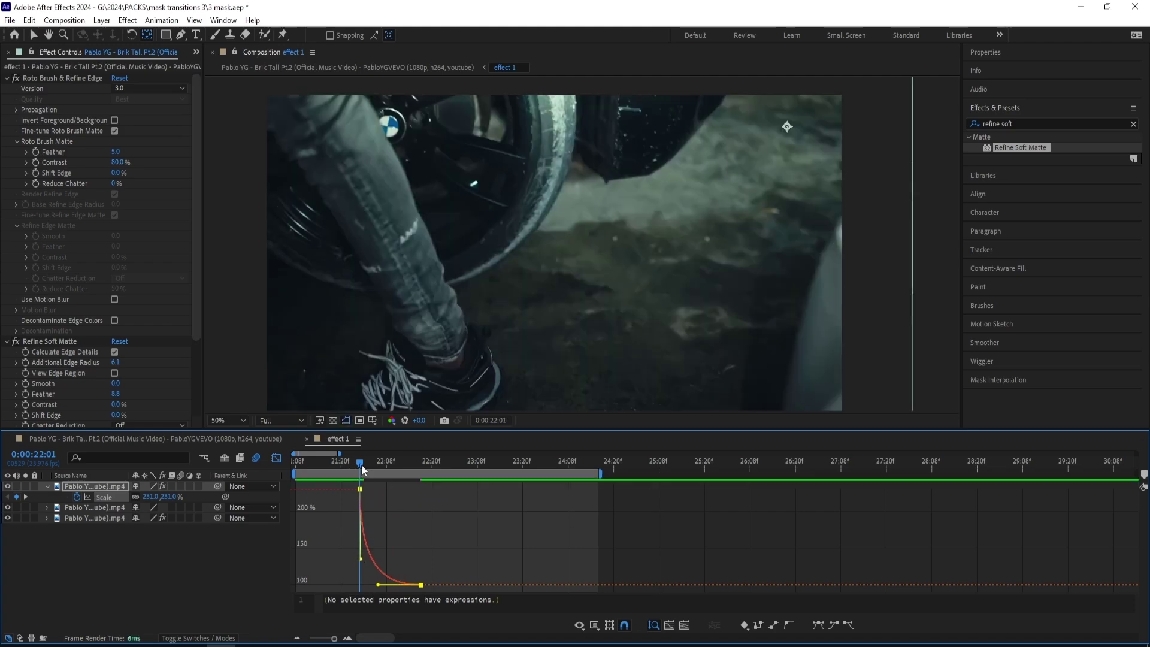
- Enable motion blur on the reversed cutout clip, return to the layer timeline and save the project
mouse_move(361, 465)
left_mouse_down()
mouse_move(429, 477)
mouse_move(360, 462)
left_mouse_up()
left_click(181, 486)
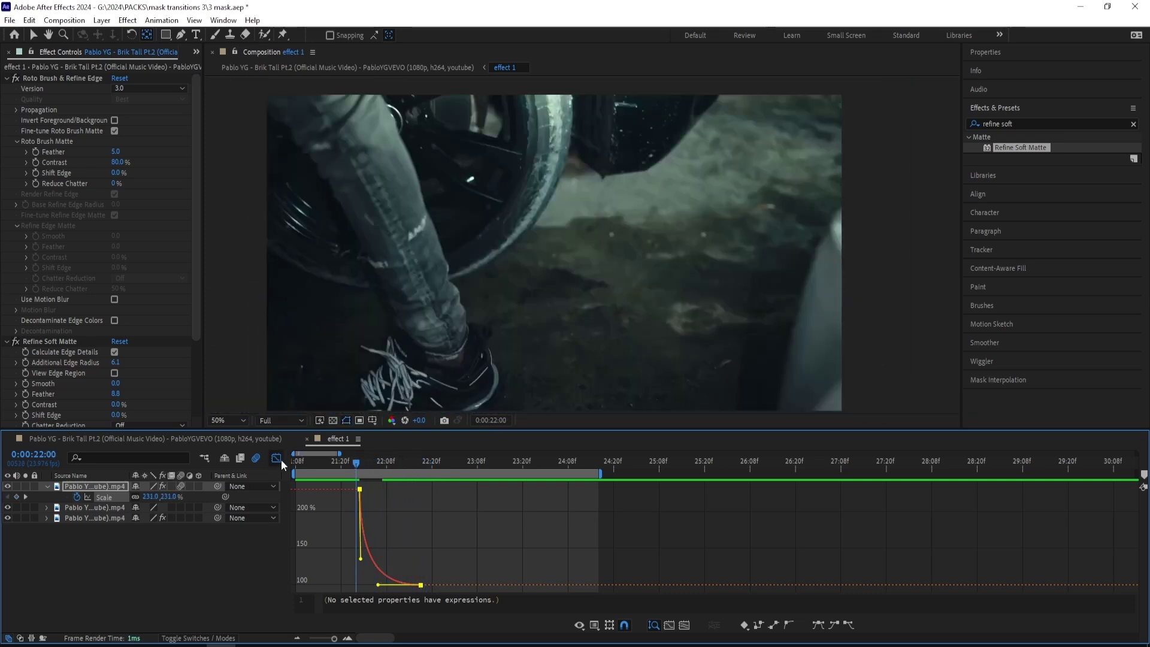
left_click(277, 459)
left_click(366, 465)
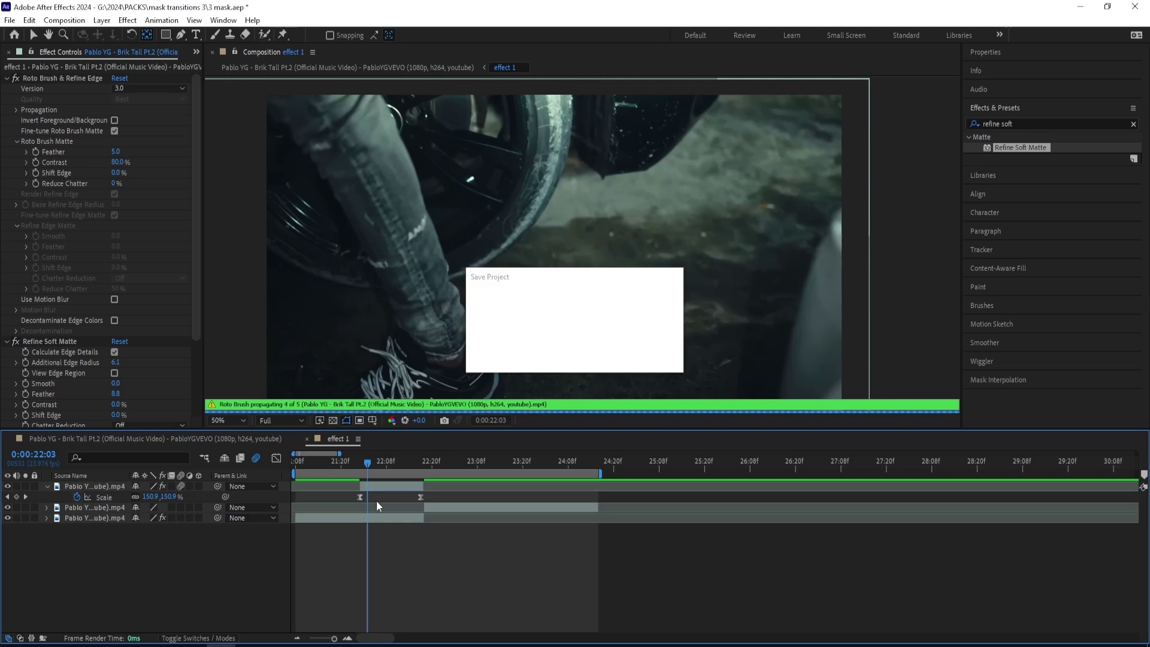
- Apply Camera Lens Blur to the reversed cutout clip with a Blur Radius of 15
left_click(1020, 123)
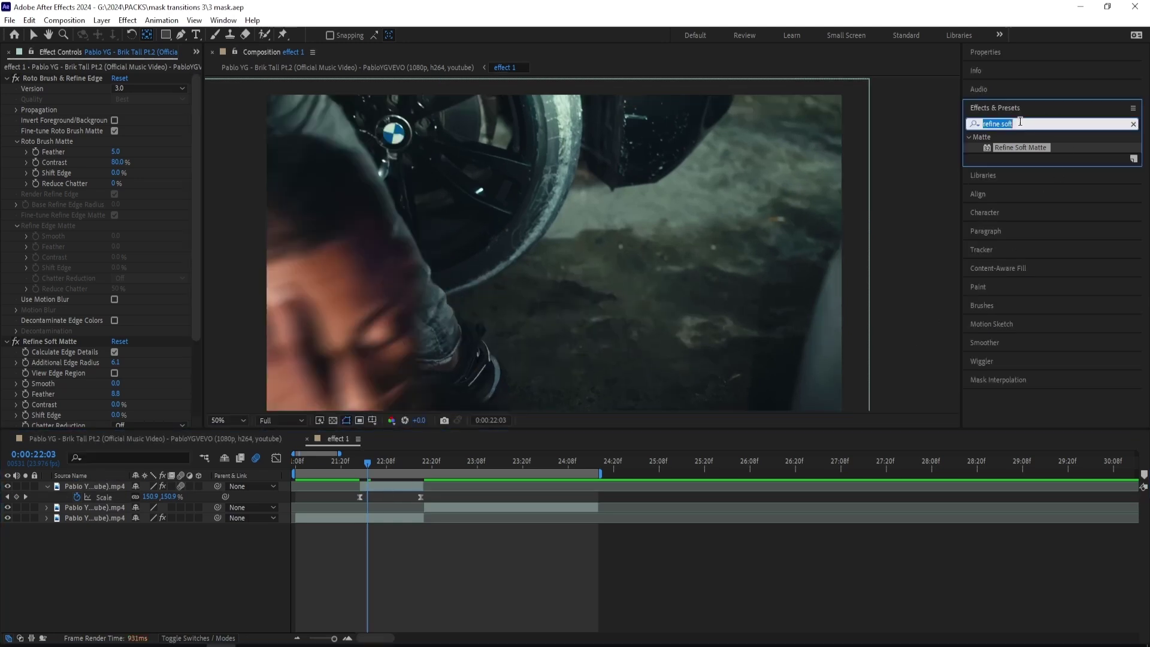
type("camera lens")
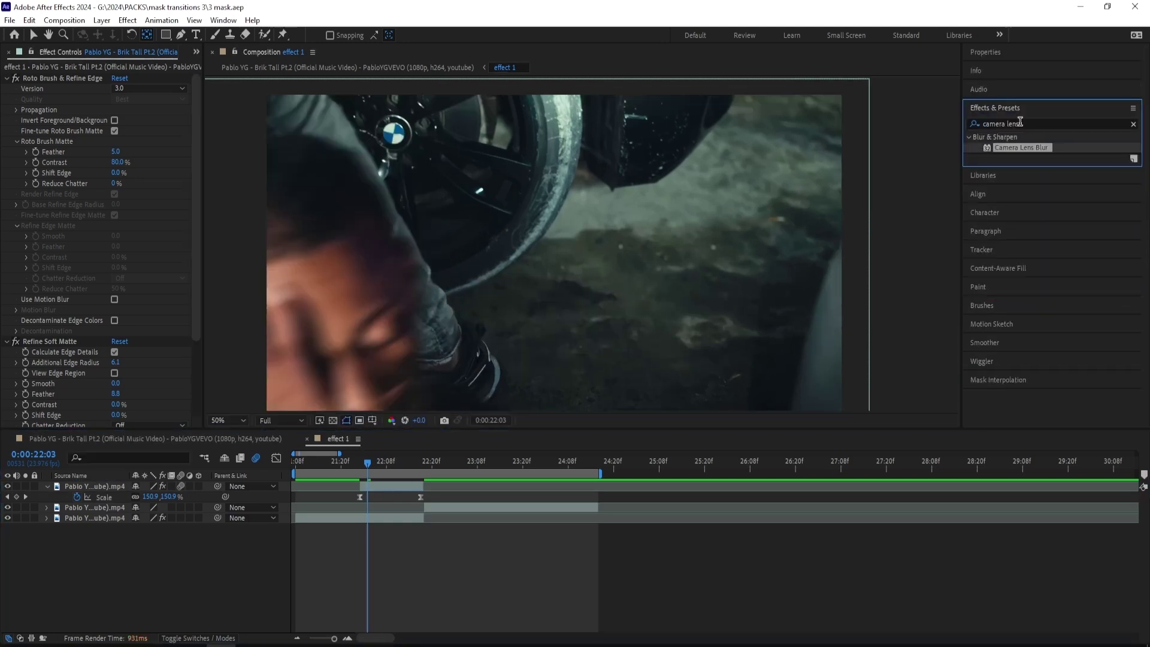
left_click_drag(1033, 146, 402, 486)
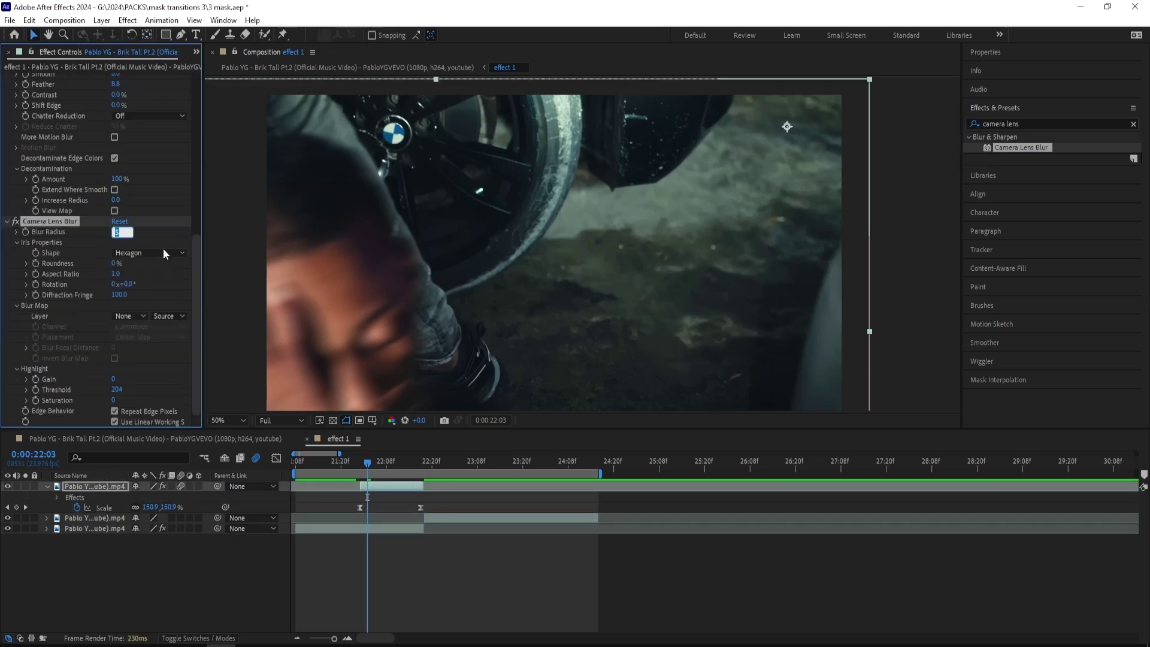
type("15")
key("Return")
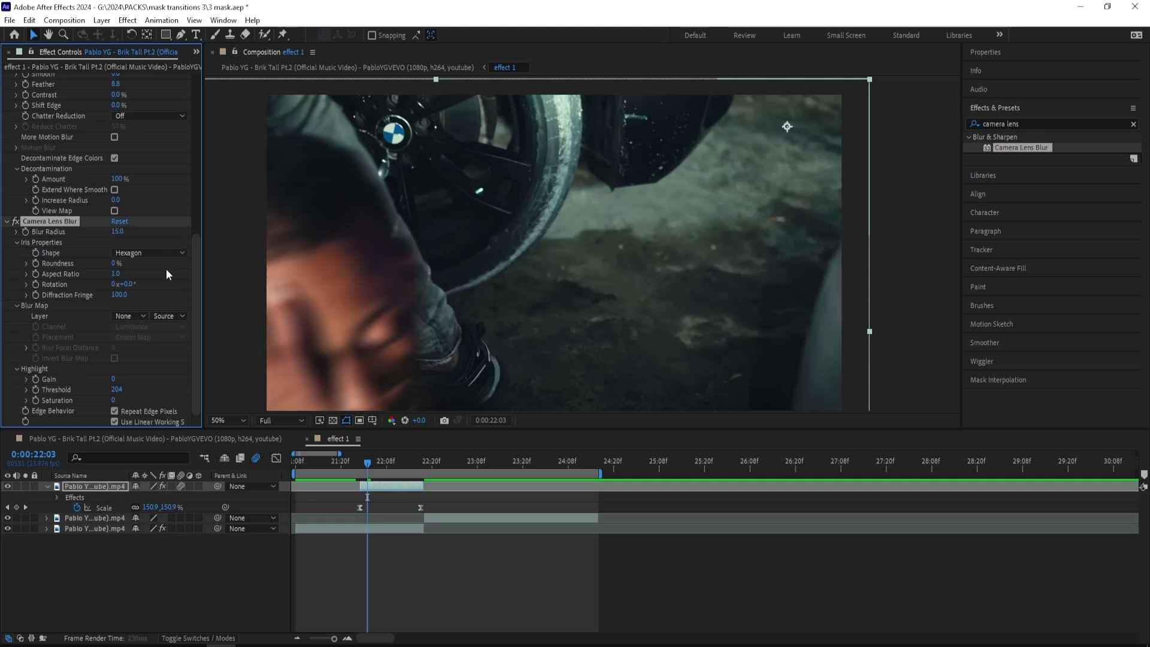
- Keyframe the cutout clip's Blur Radius at 15 on 0:00:22:02 and at 0 on 0:00:22:11
left_click_drag(370, 461, 364, 461)
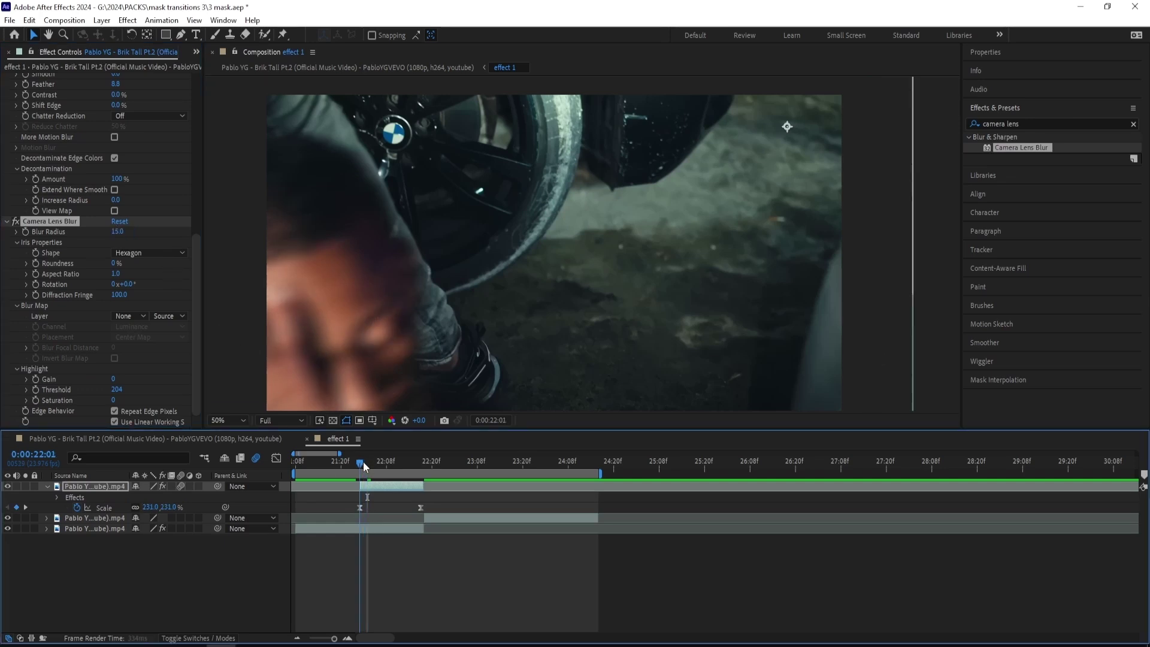
left_click(24, 232)
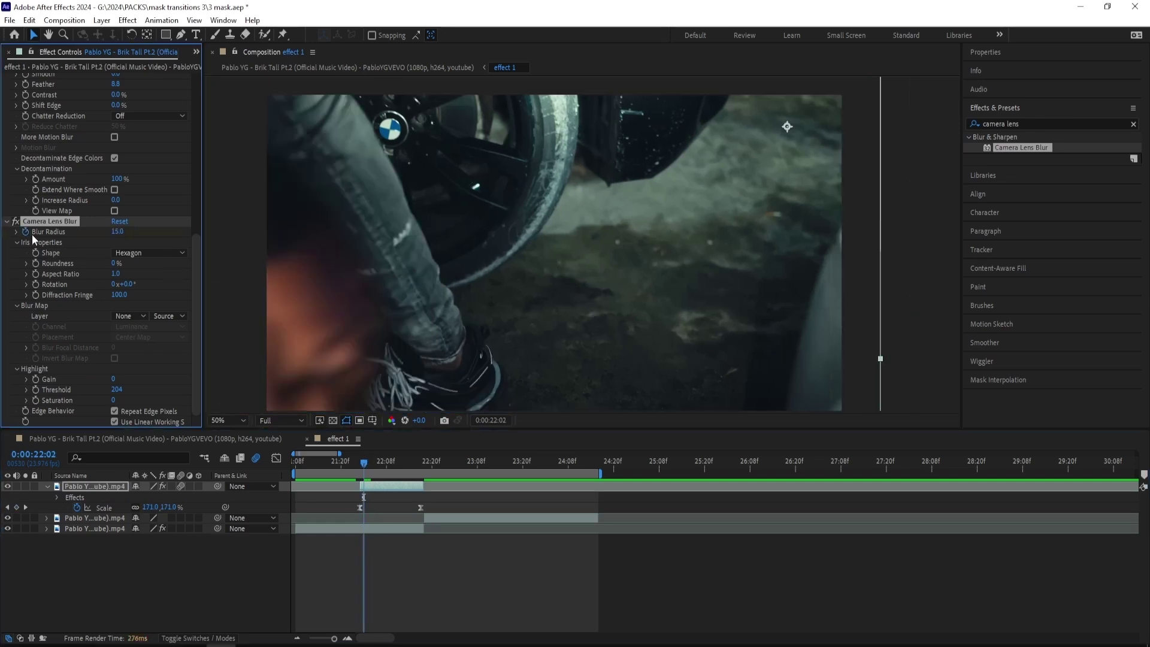
left_click_drag(370, 463, 387, 468)
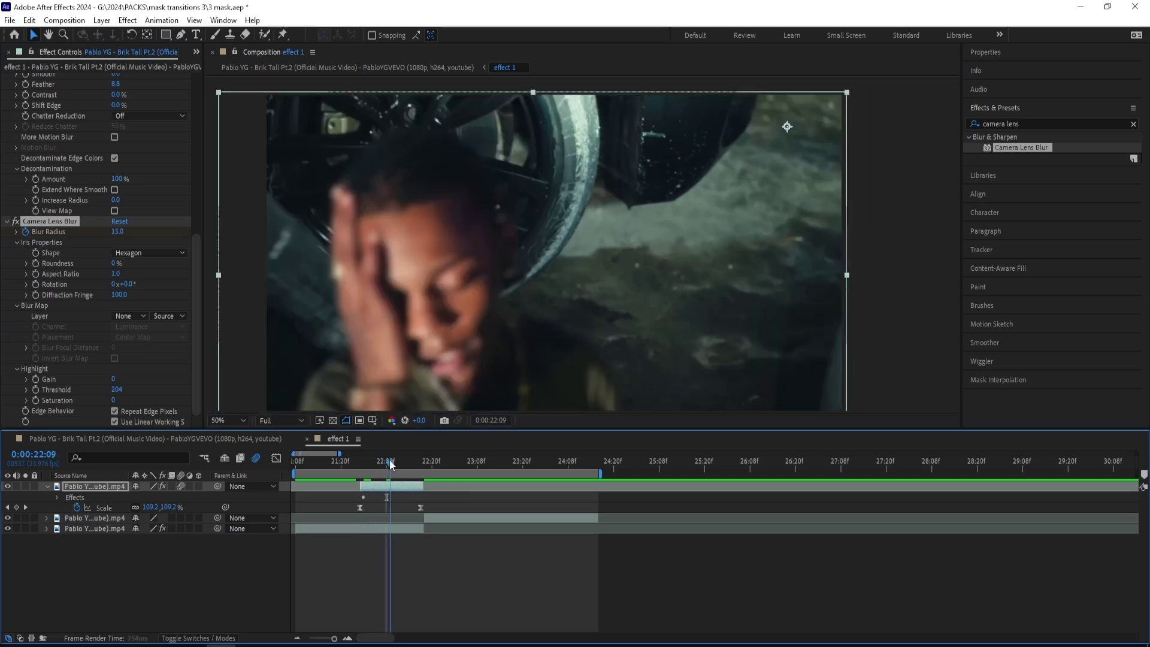
left_click_drag(389, 464, 397, 465)
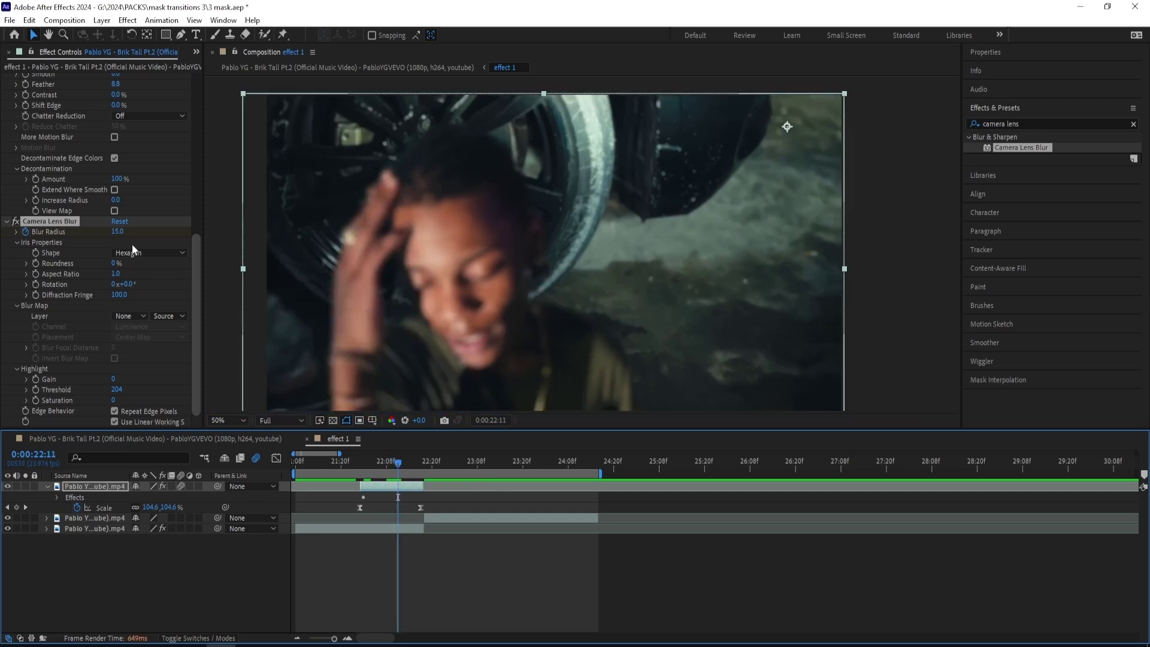
left_click(116, 232)
key("Return")
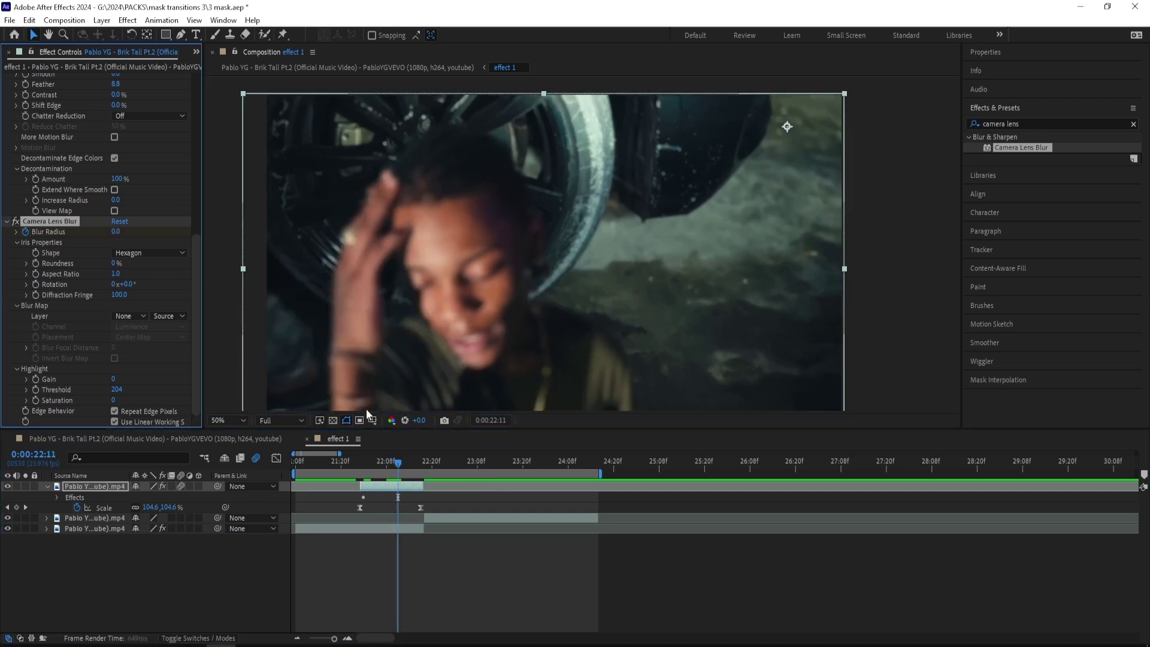
- Preview the cutout clip's blur and scale animation from the start of the transition
left_click_drag(387, 465, 365, 461)
left_click(364, 461)
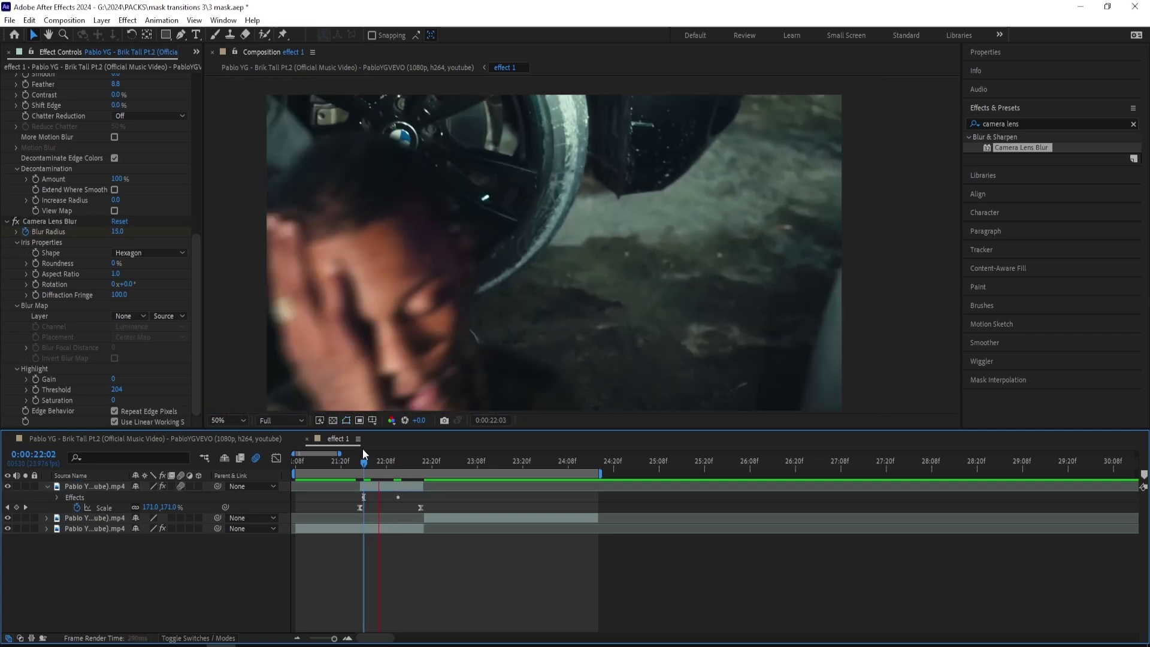
key("space")
left_click(363, 464)
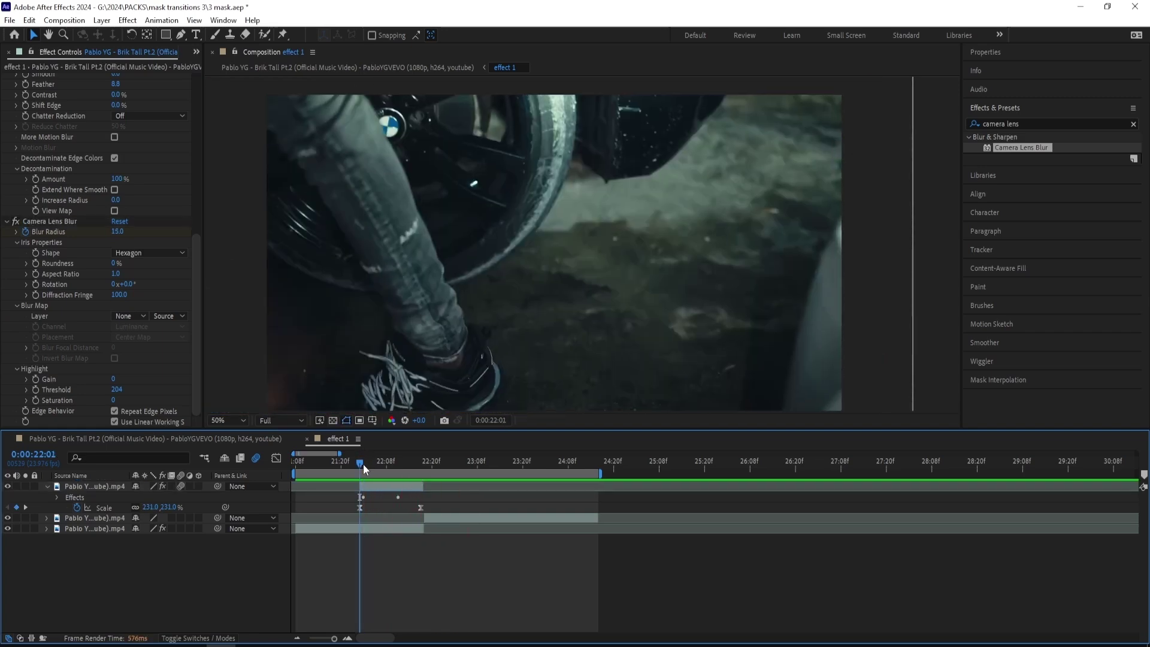
key("space")
key("space")
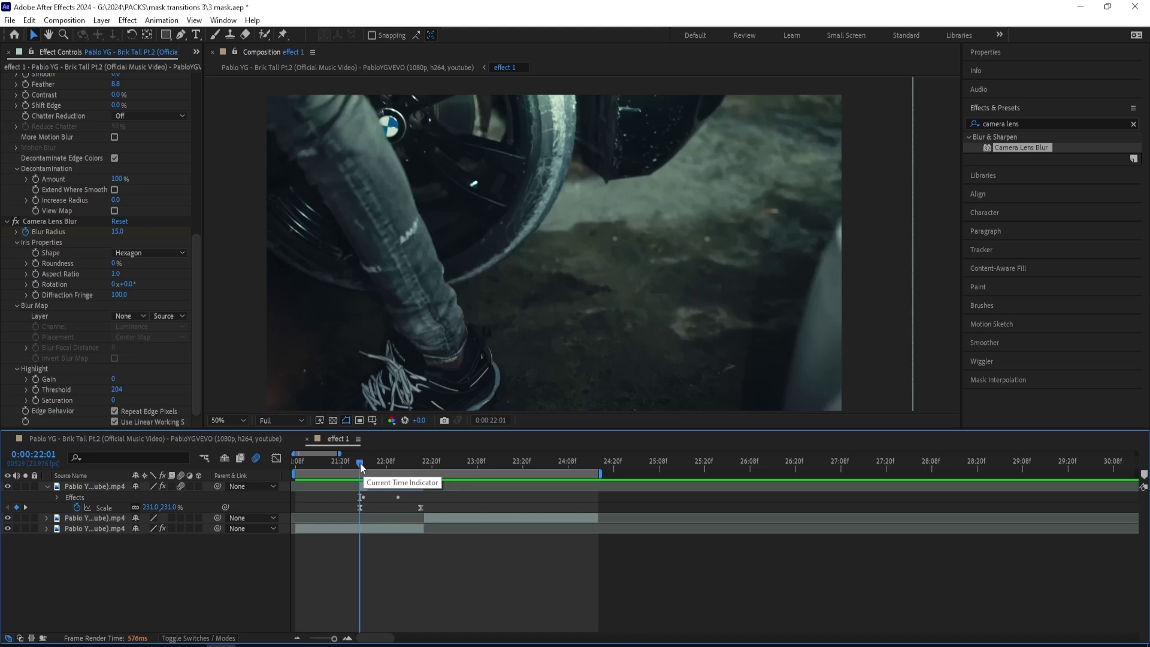
- Animate the previous clip's Camera Lens Blur radius from 0 at 0:00:22:01 to 12 at 0:00:22:17
left_click(379, 529)
left_click_drag(1026, 147, 389, 531)
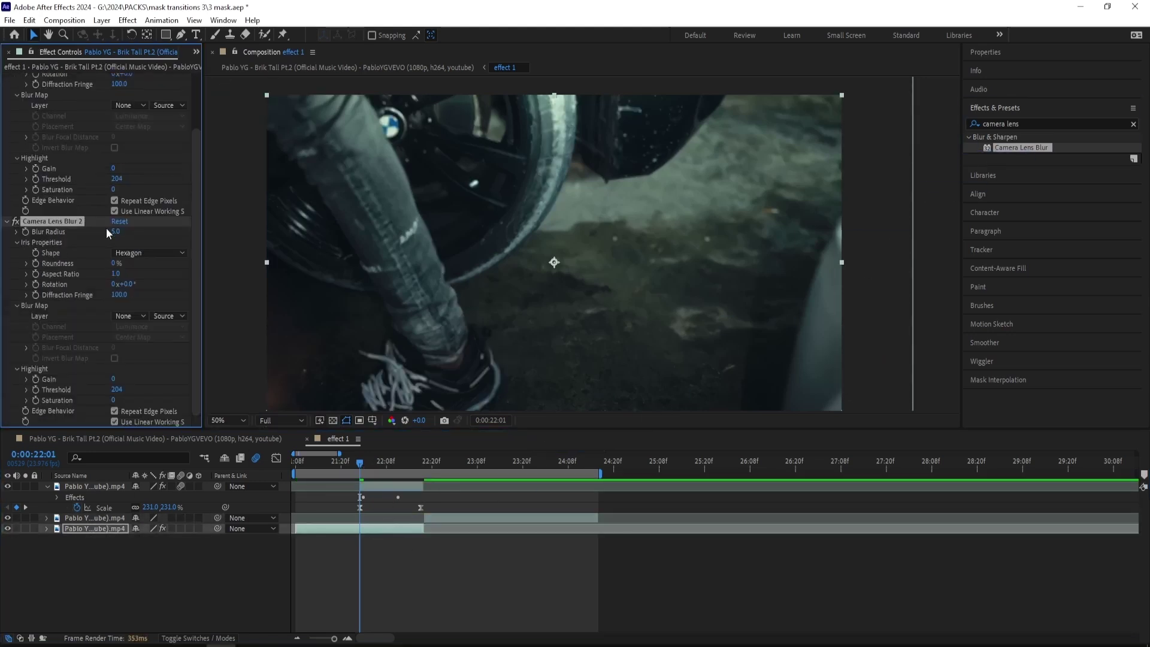
key("ctrl+z")
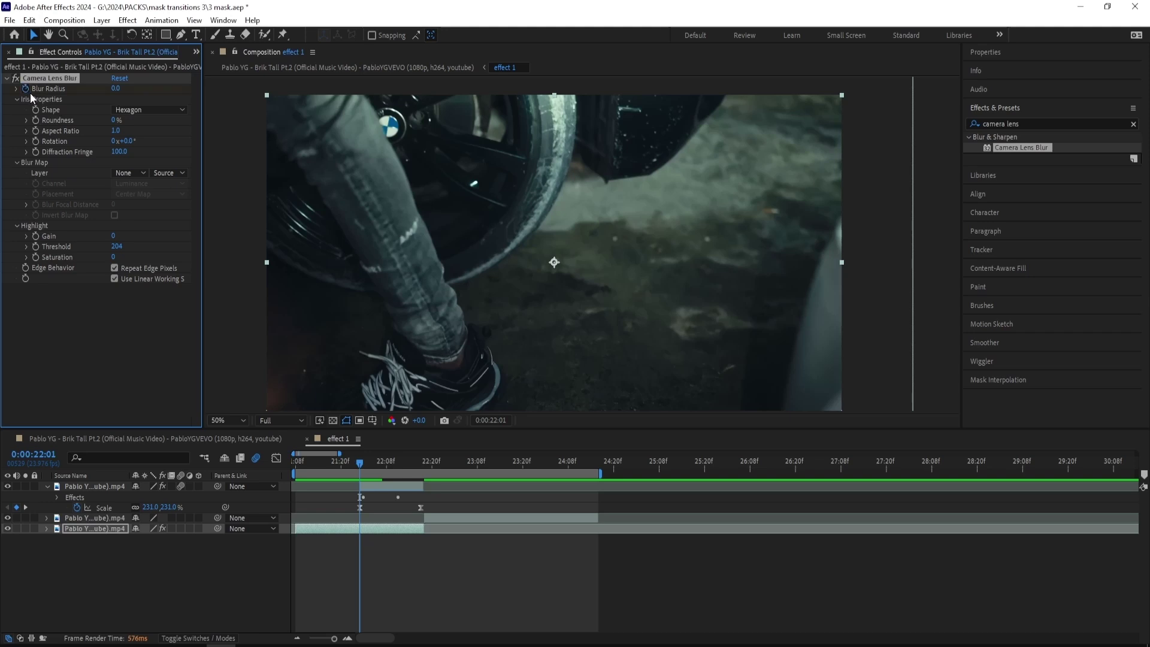
left_click_drag(375, 473, 421, 476)
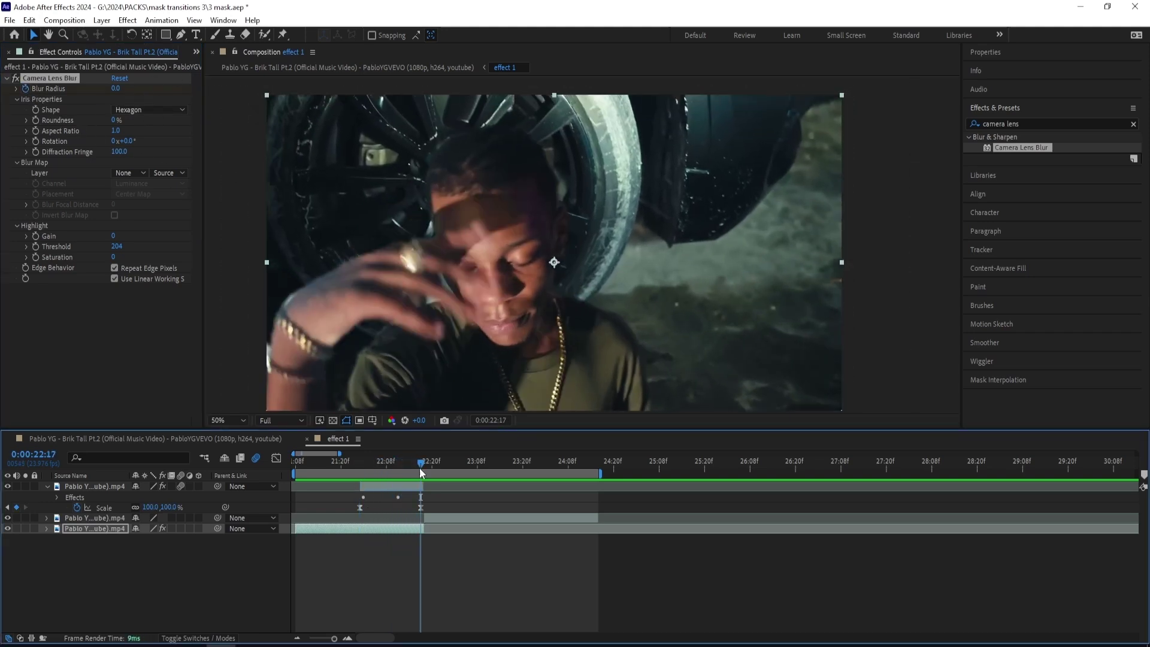
left_click_drag(116, 90, 124, 88)
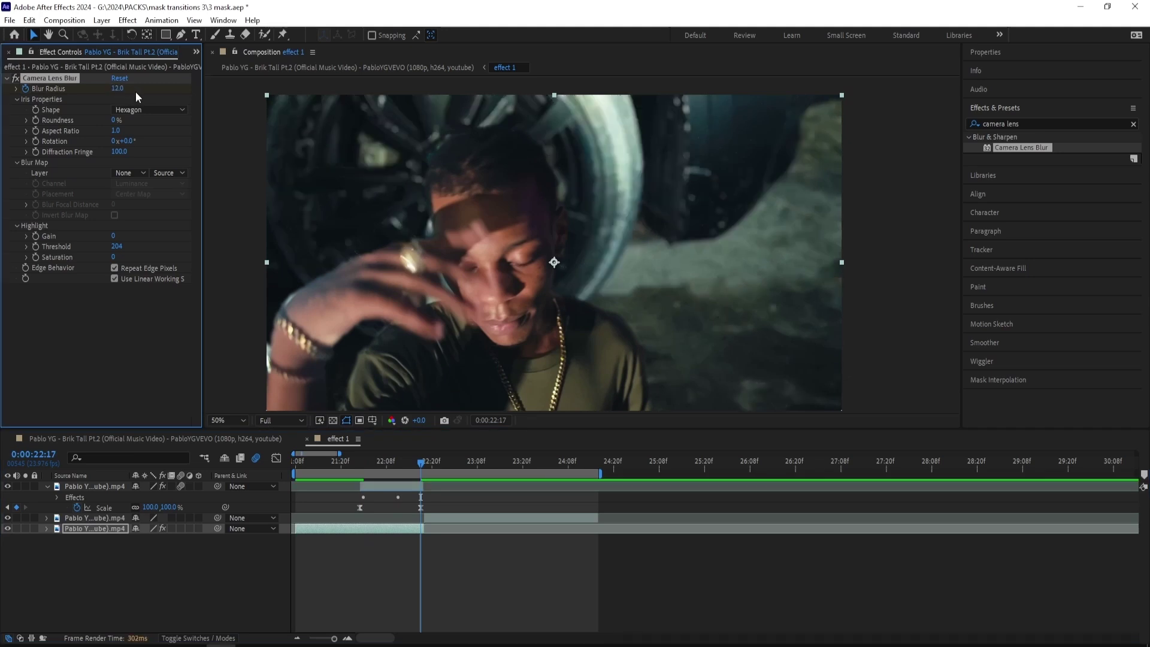
- Play the transition from 0:00:22:01 to check the blur on the previous clip against the cutout
left_click_drag(421, 462, 374, 487)
key("space")
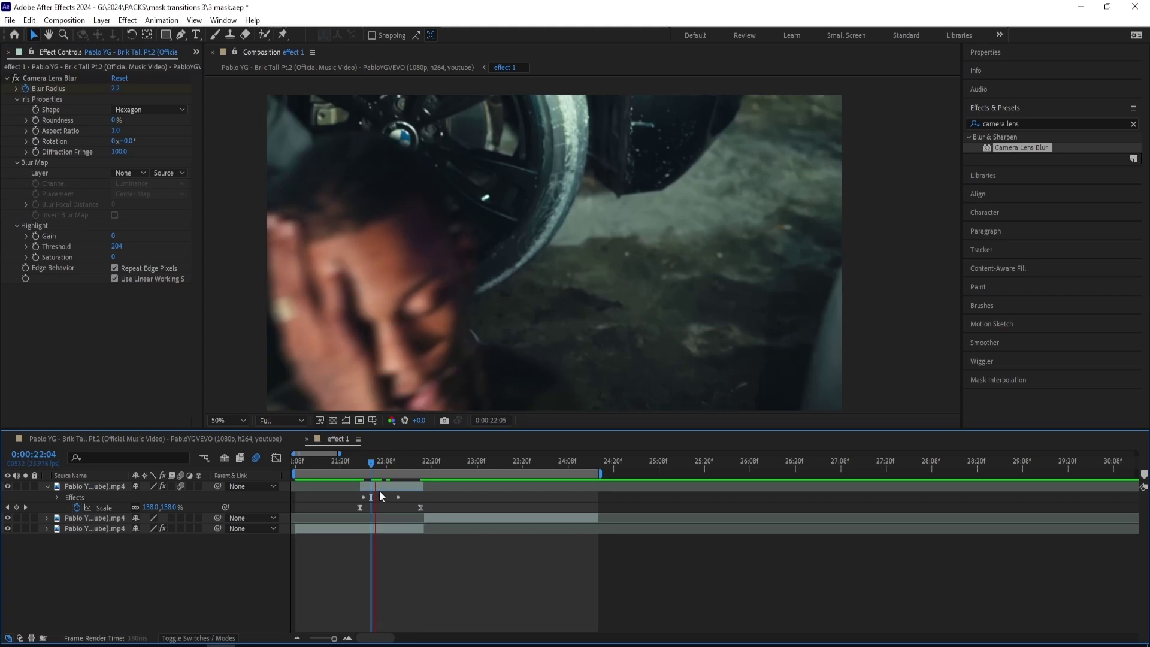
left_click(361, 461)
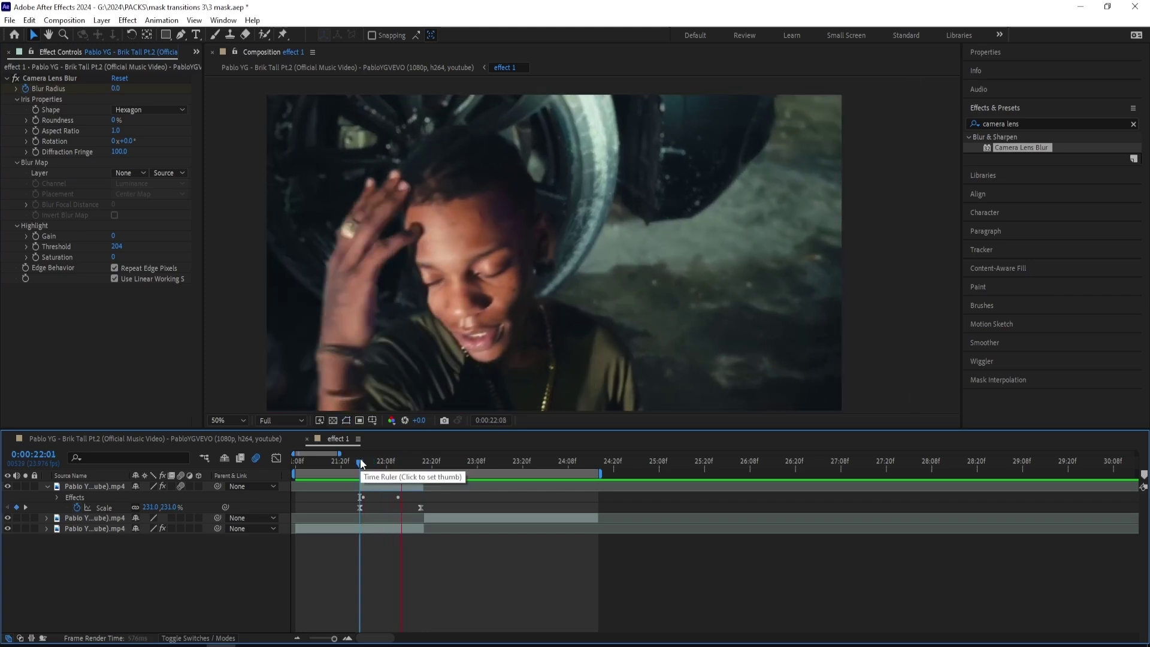
left_click_drag(360, 459, 376, 483)
left_click(377, 485)
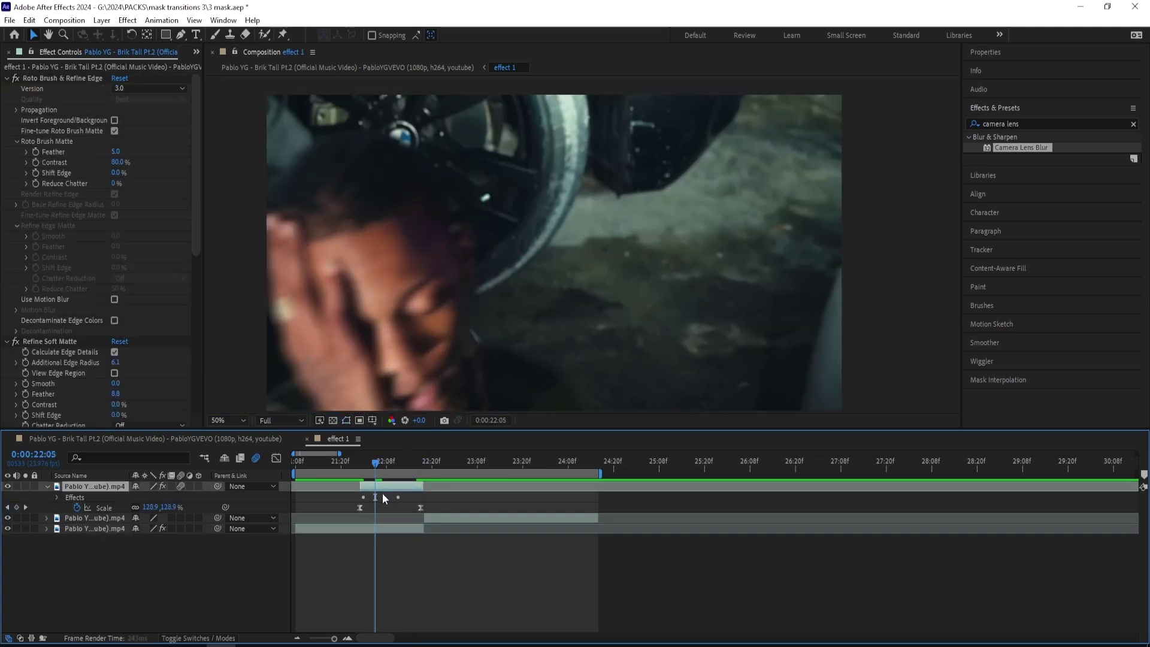
- Go to 0:00:22:18 and create an adjustment layer above the second clip
left_click_drag(387, 463, 426, 477)
right_click(454, 567)
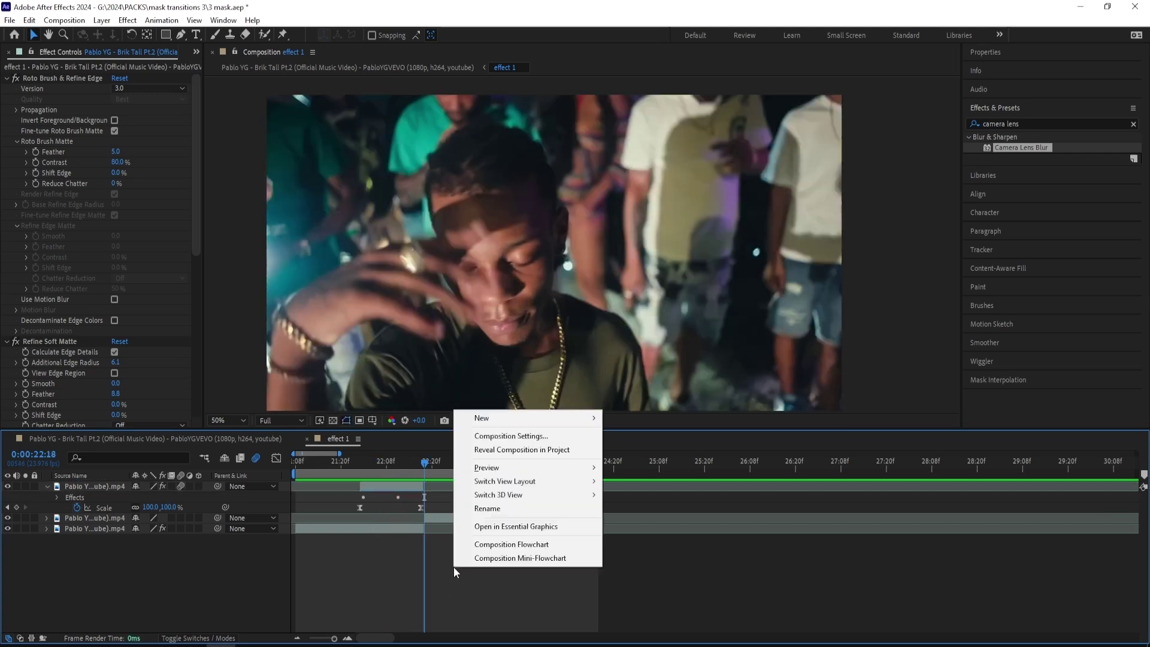
left_click(492, 405)
right_click(439, 553)
mouse_move(491, 405)
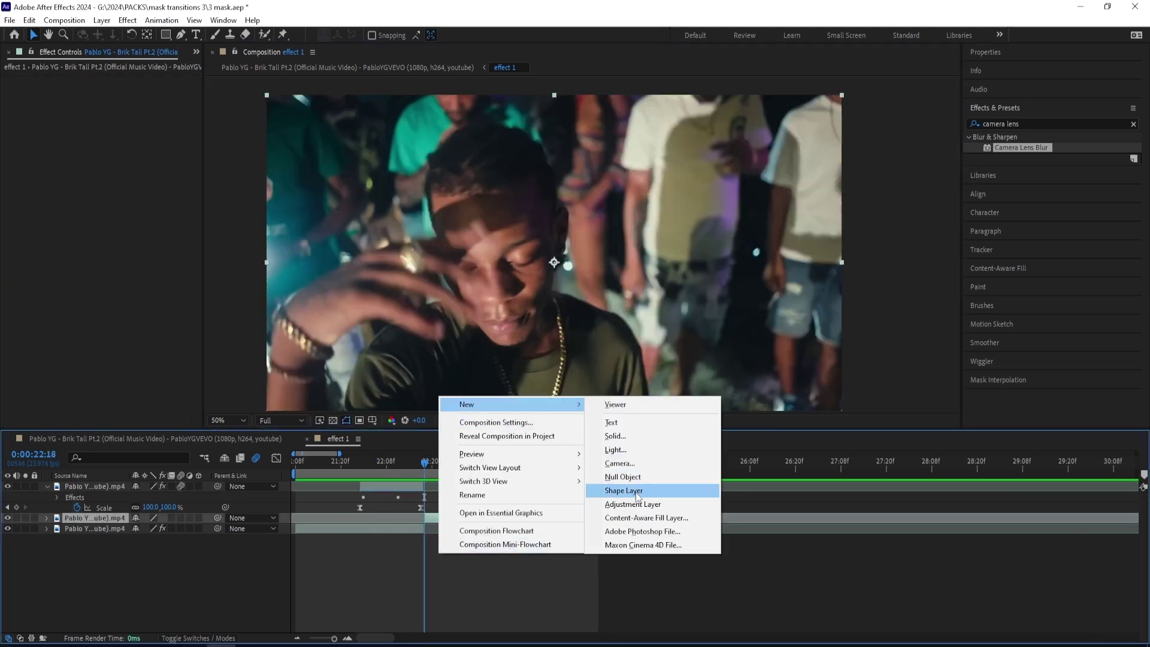
left_click(634, 505)
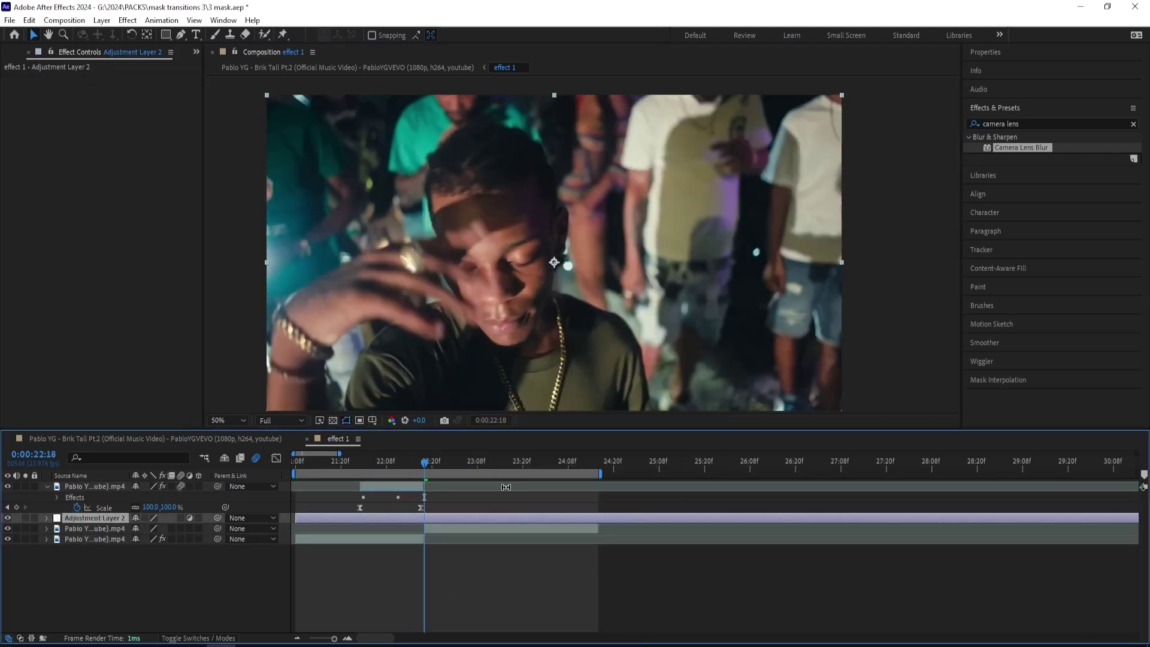
- Apply the glowshake2 preset to the adjustment layer and make the layer start at 0:00:22:18
left_click(1024, 123)
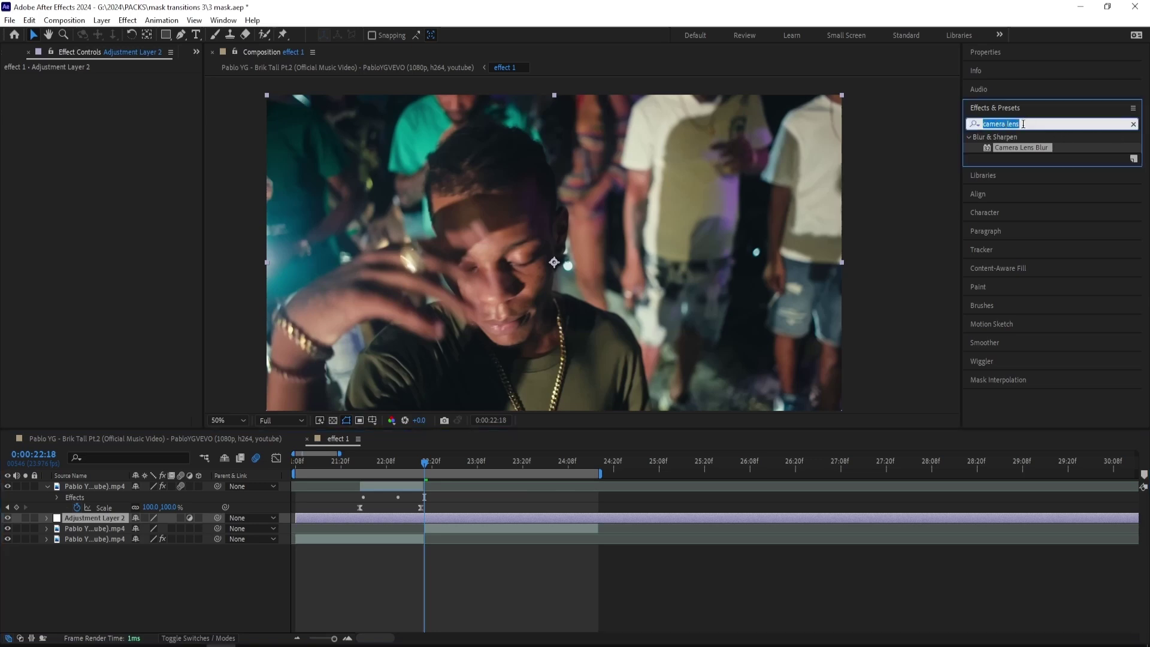
type("glowshake2")
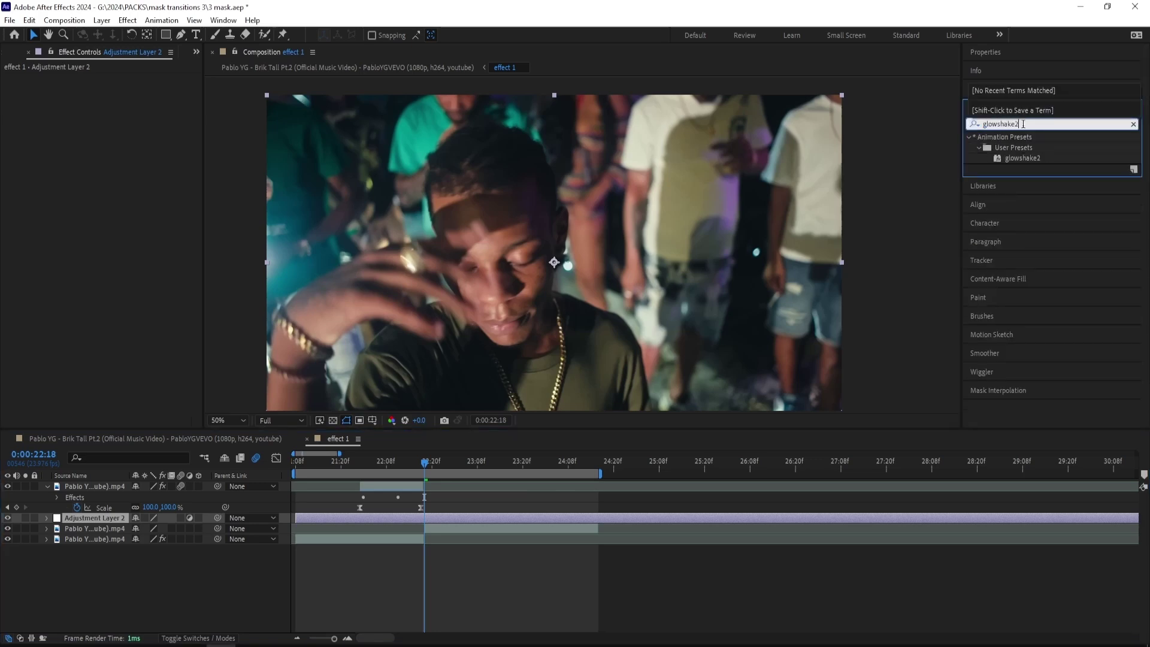
left_click_drag(1022, 158, 68, 326)
left_click(9, 375, "ctrl")
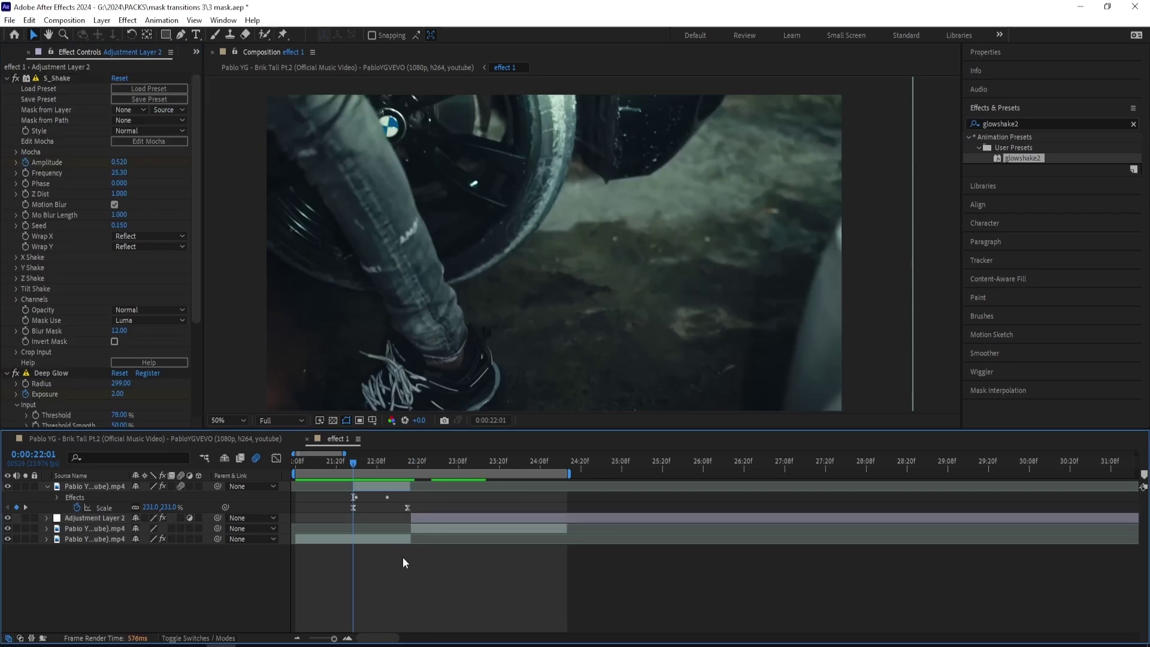
- Preview the finished transition, save the project and close the effect 1 composition
key("space")
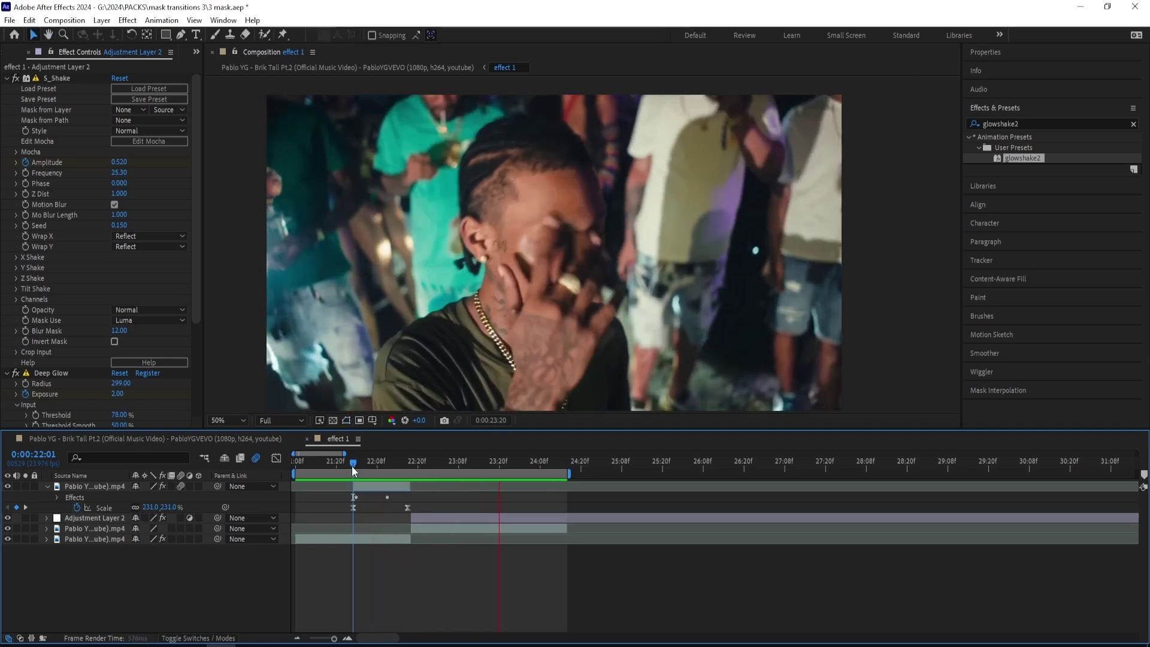
left_click(383, 497)
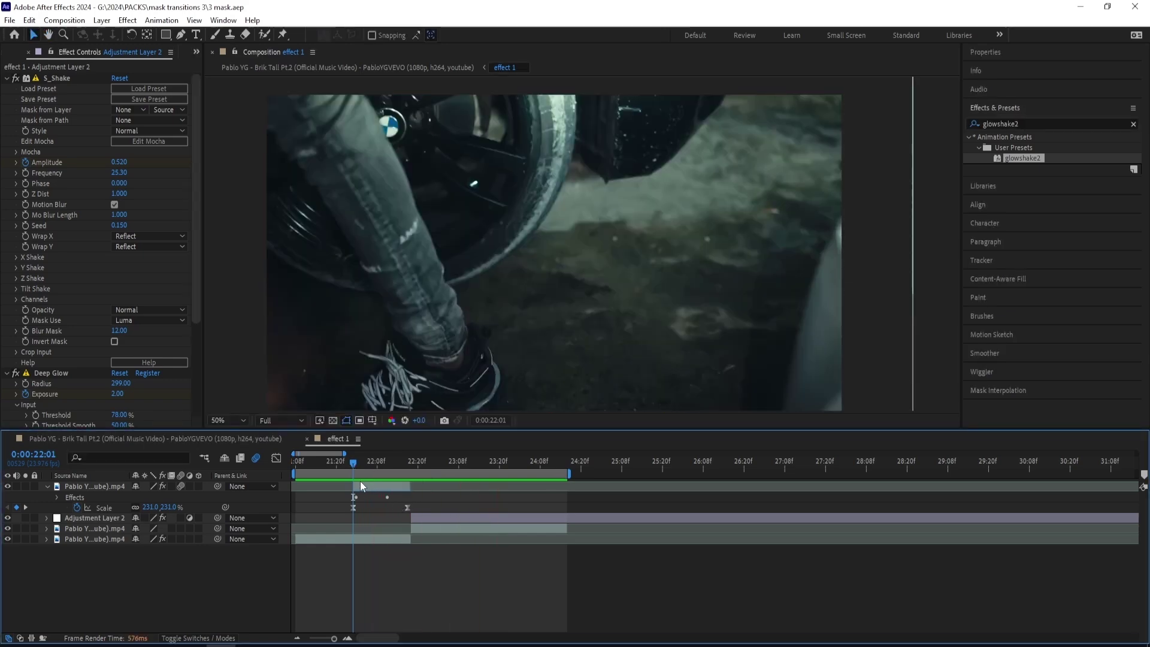
left_click(307, 440)
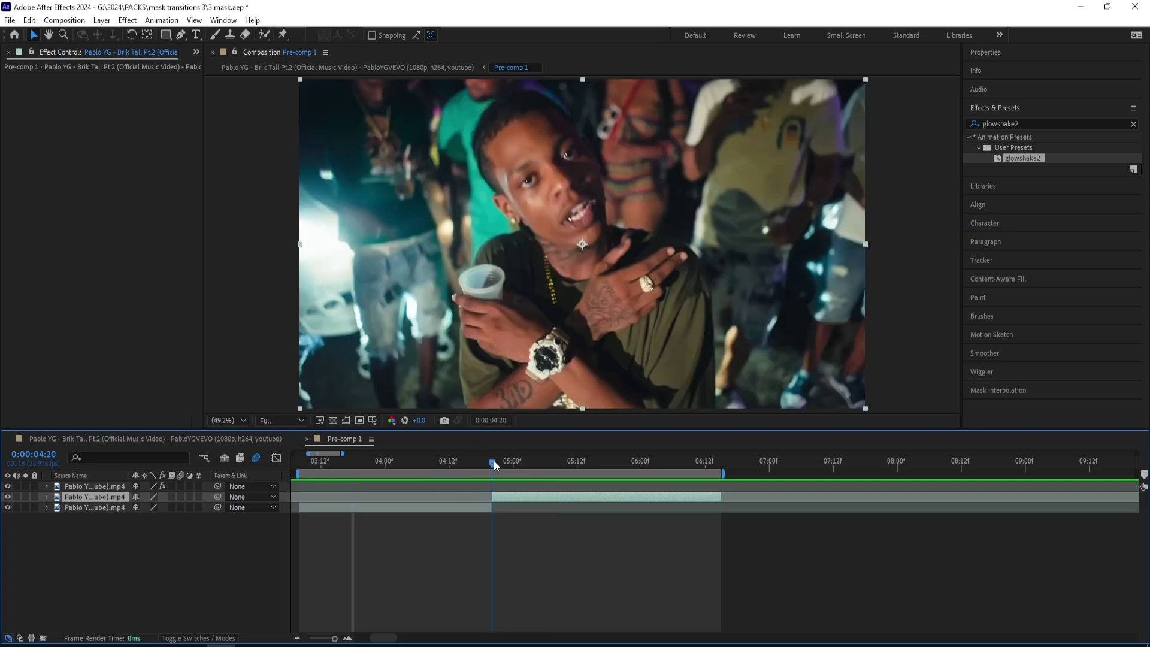
- Shift the cutout layer earlier to start at about 0:00:04:02 and trim its end at the cut at 0:00:04:20
left_click_drag(498, 461, 589, 468)
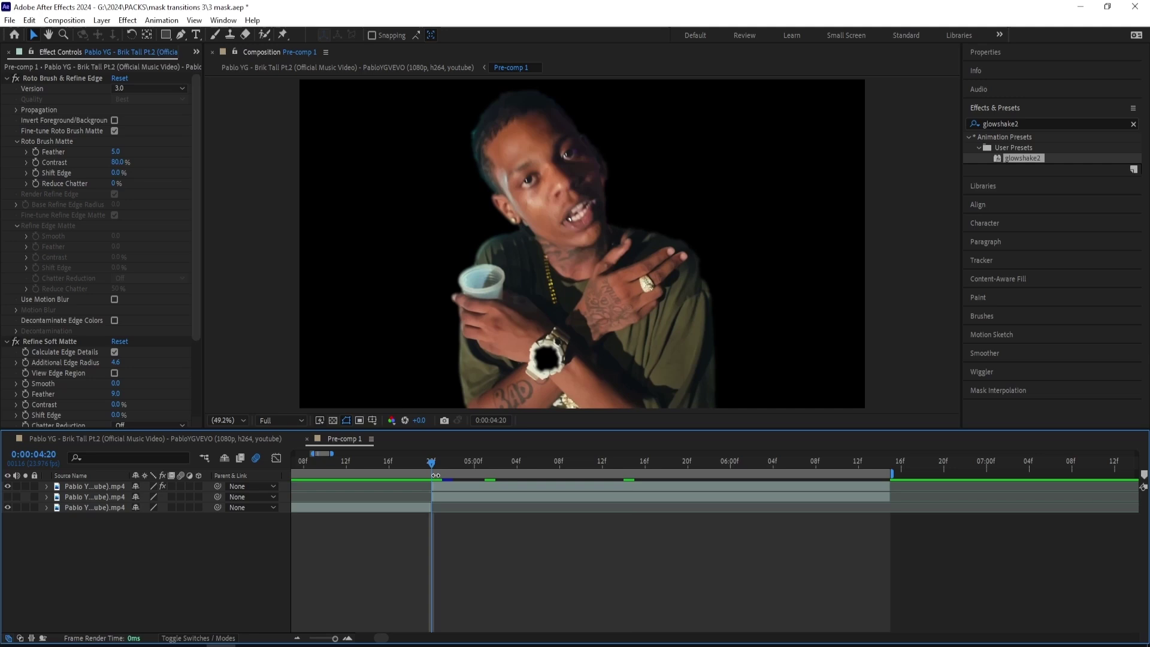
left_click(437, 484)
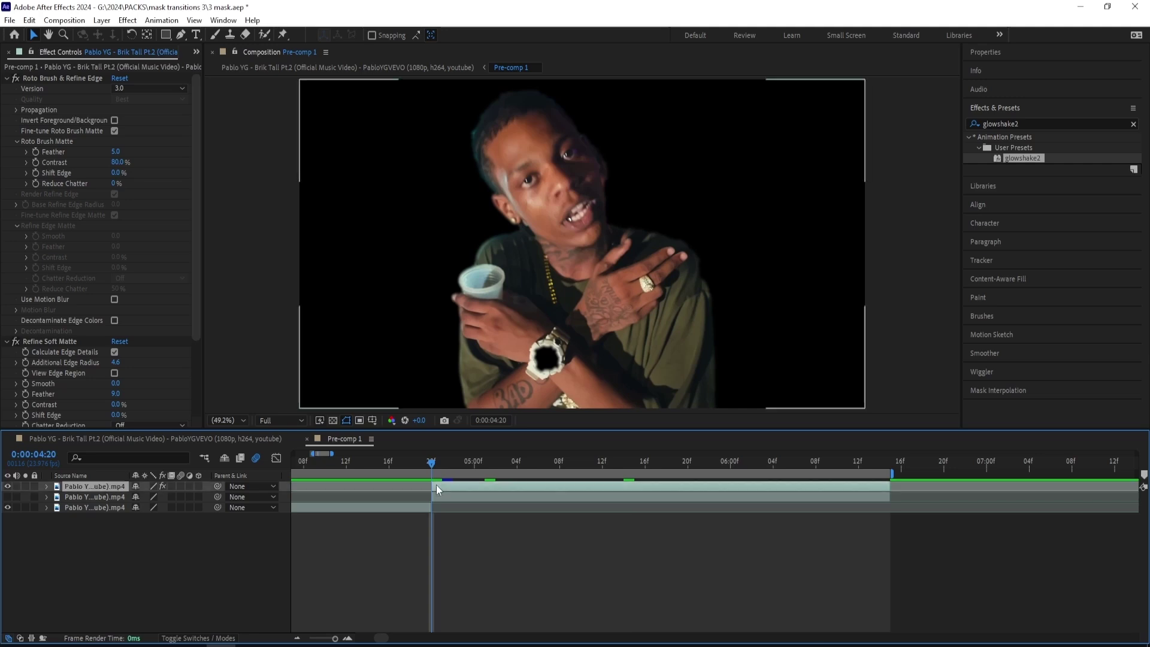
left_click(296, 638)
left_click(296, 638)
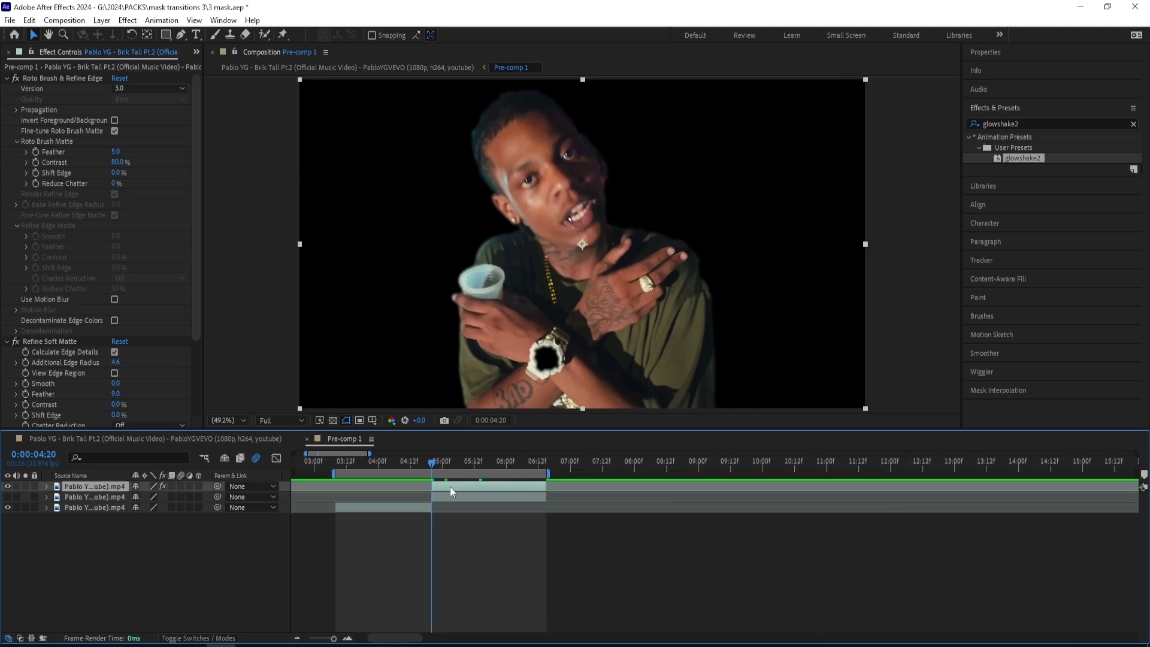
left_click_drag(450, 487, 402, 487)
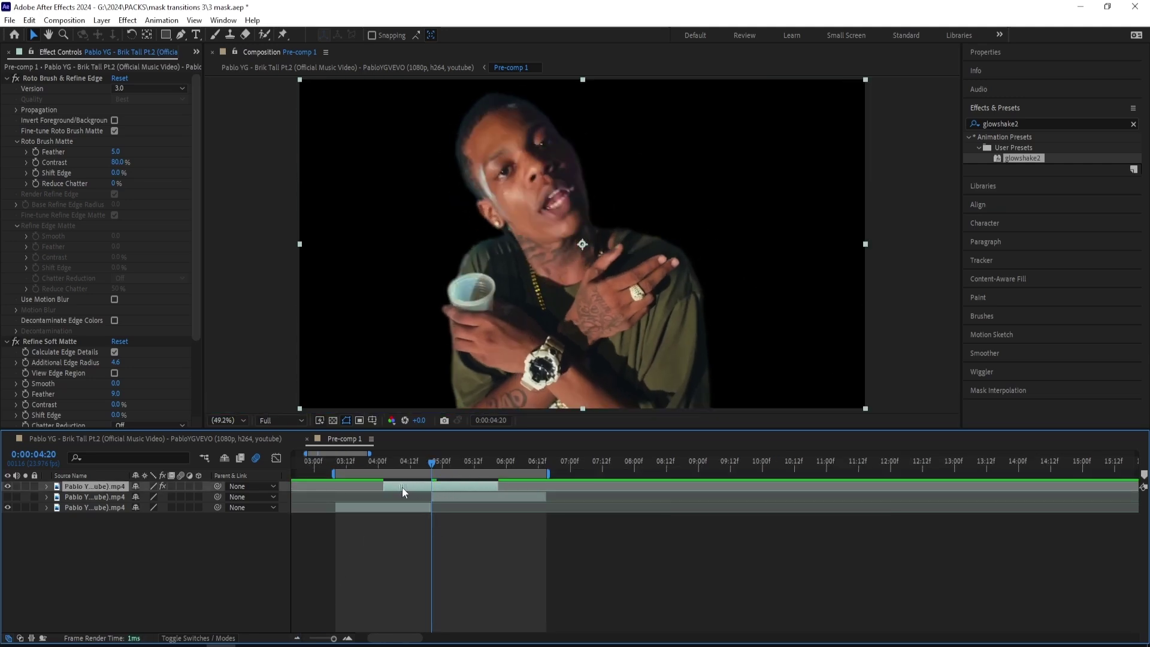
left_click(425, 462)
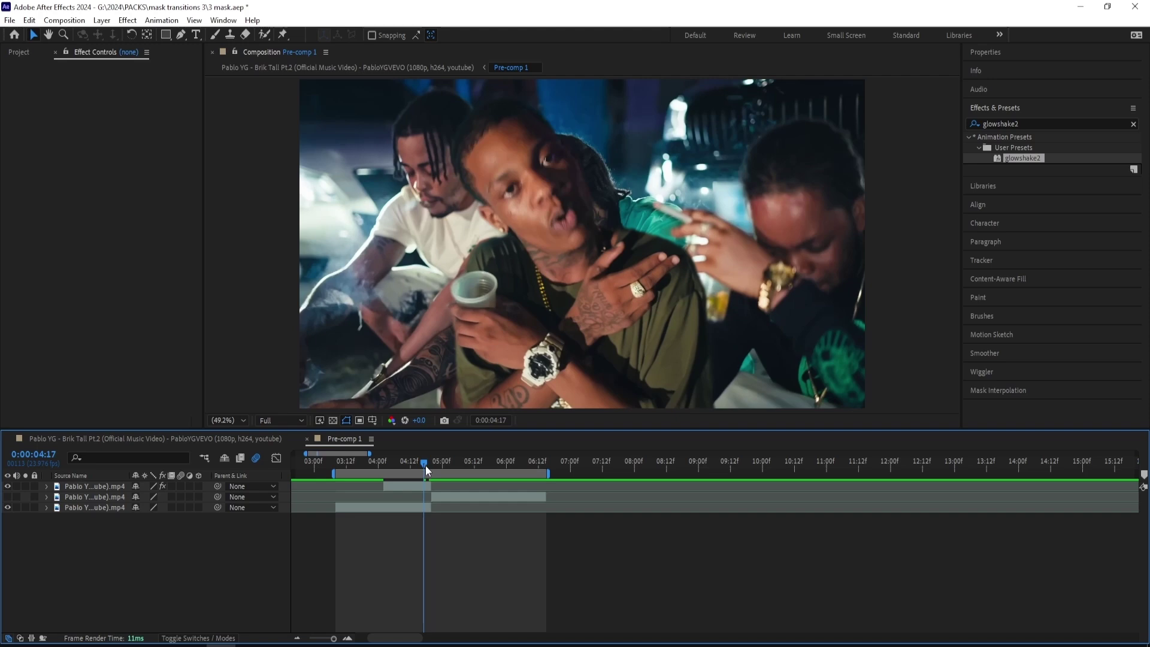
- Time-reverse the trimmed cutout layer and play the overlap with the first clip from 0:00:04:00
right_click(421, 486)
mouse_move(540, 187)
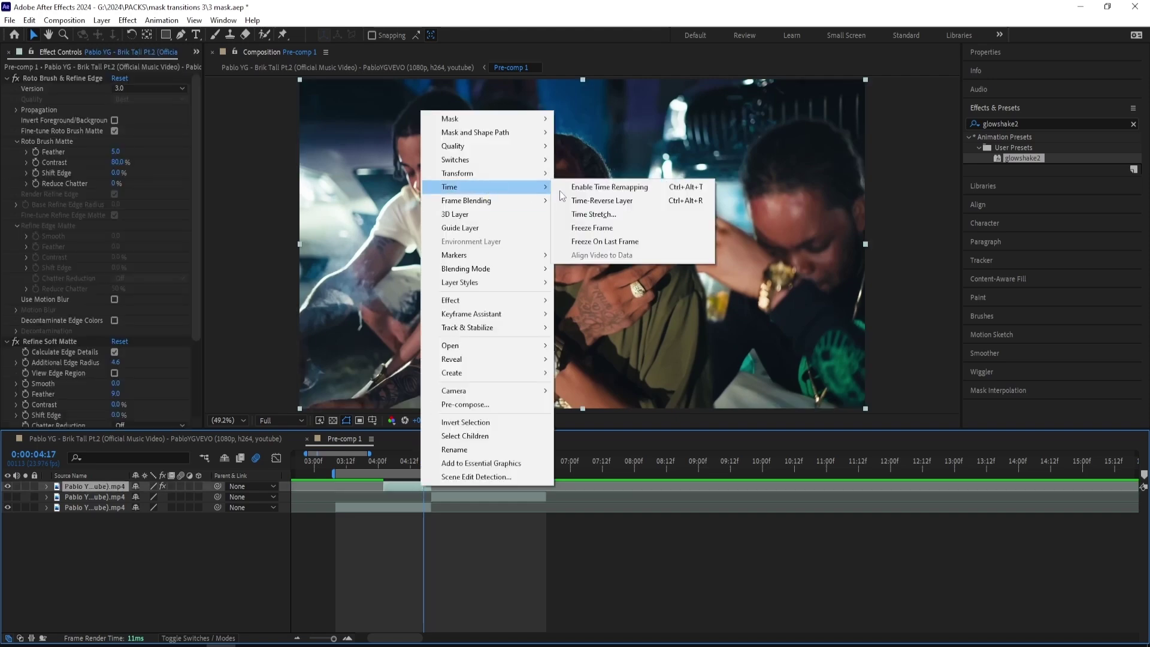
left_click(602, 200)
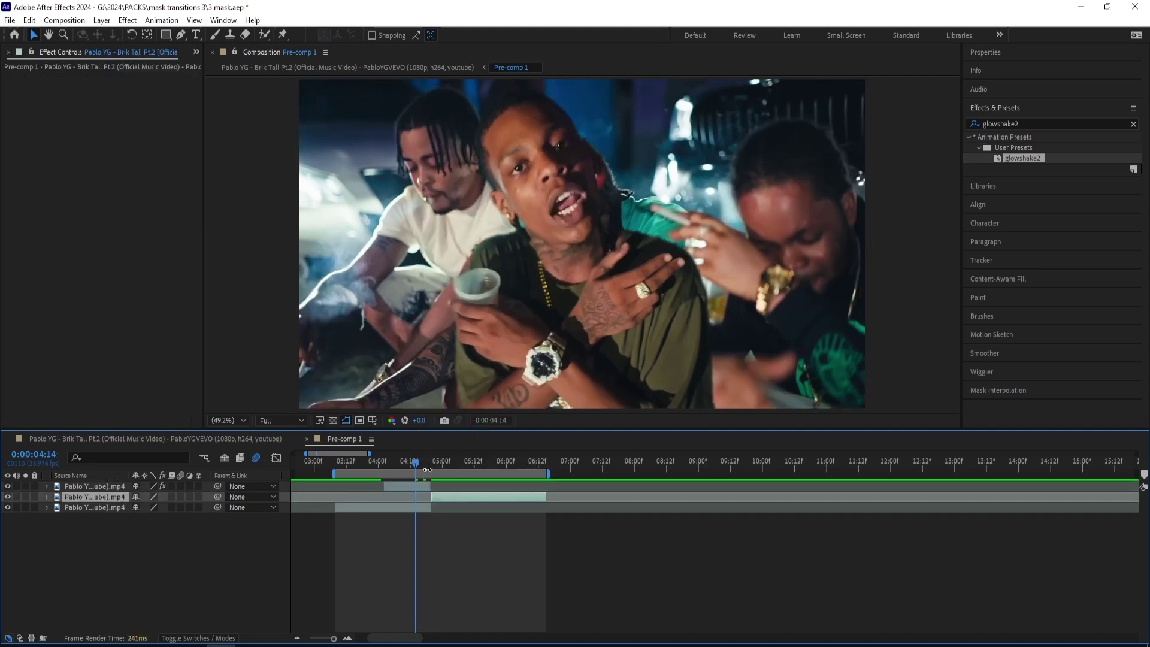
left_click_drag(416, 470, 378, 471)
left_click(429, 523)
key("space")
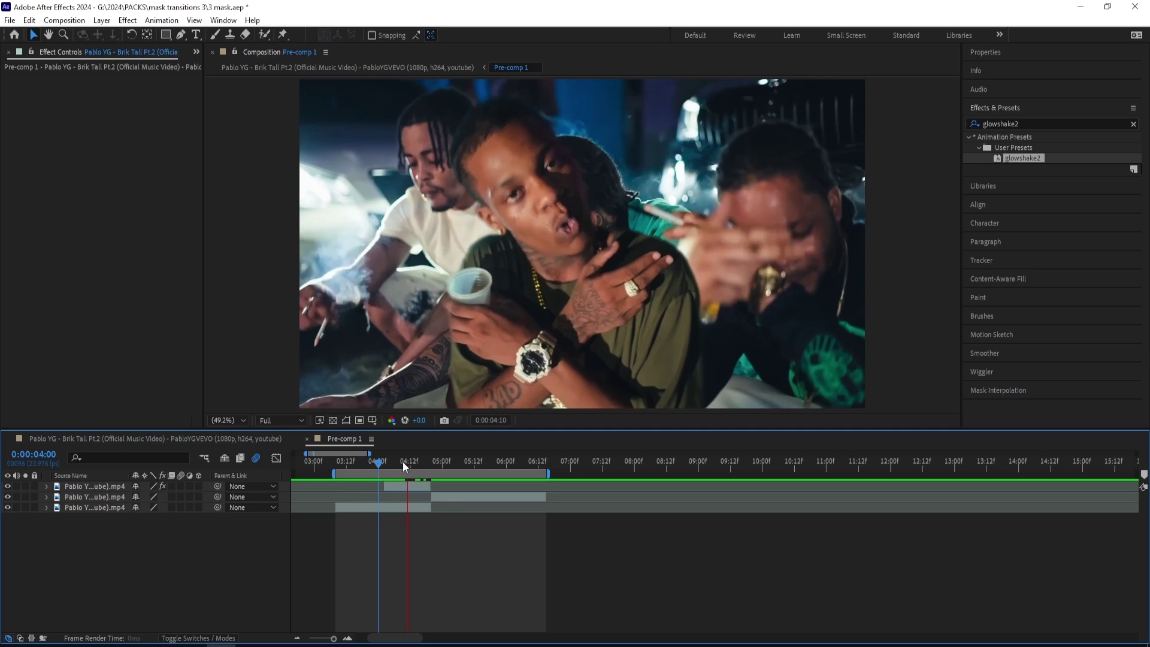
left_click(409, 461)
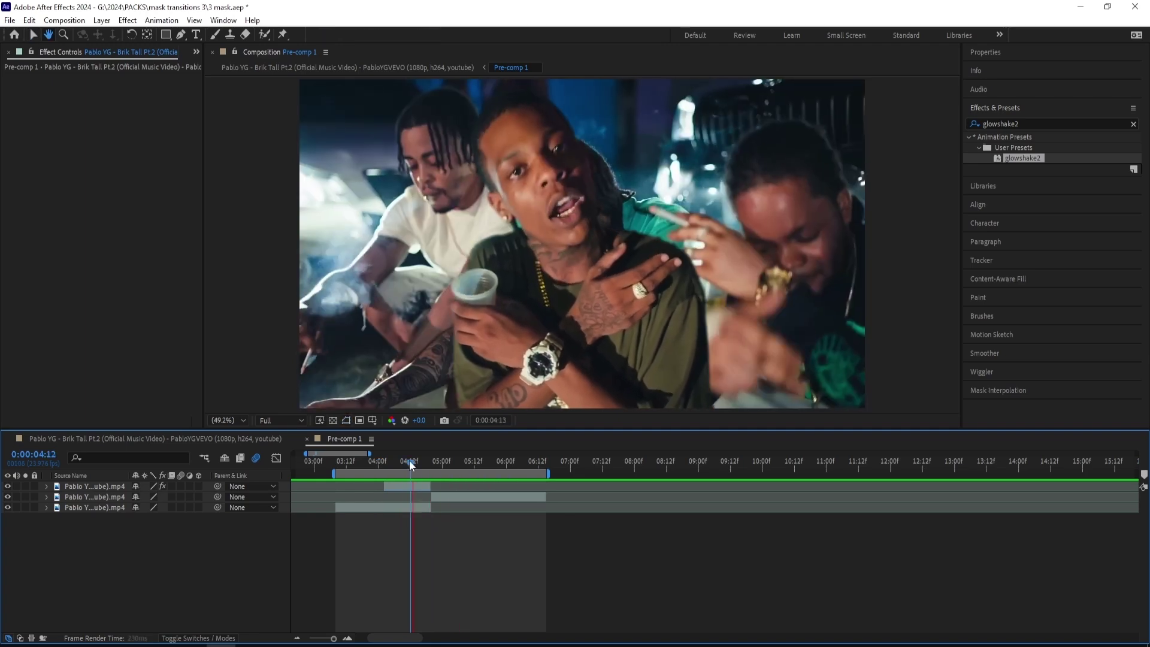
key("space")
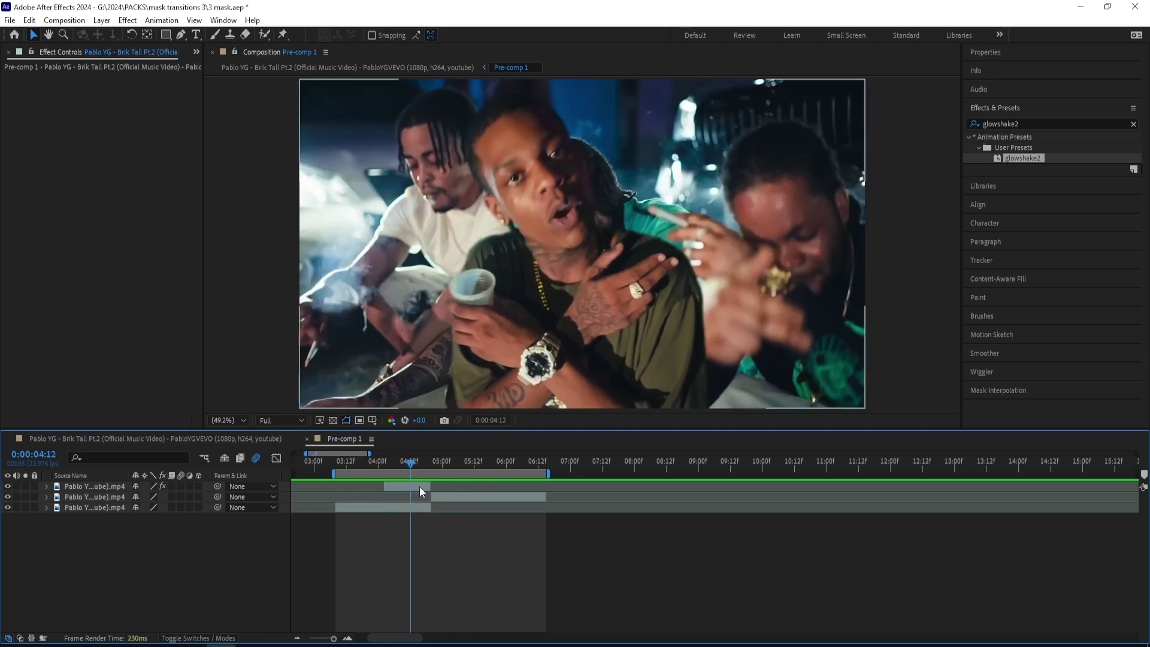
- Duplicate the reversed cutout layer and hide the lower copy
left_click(418, 487)
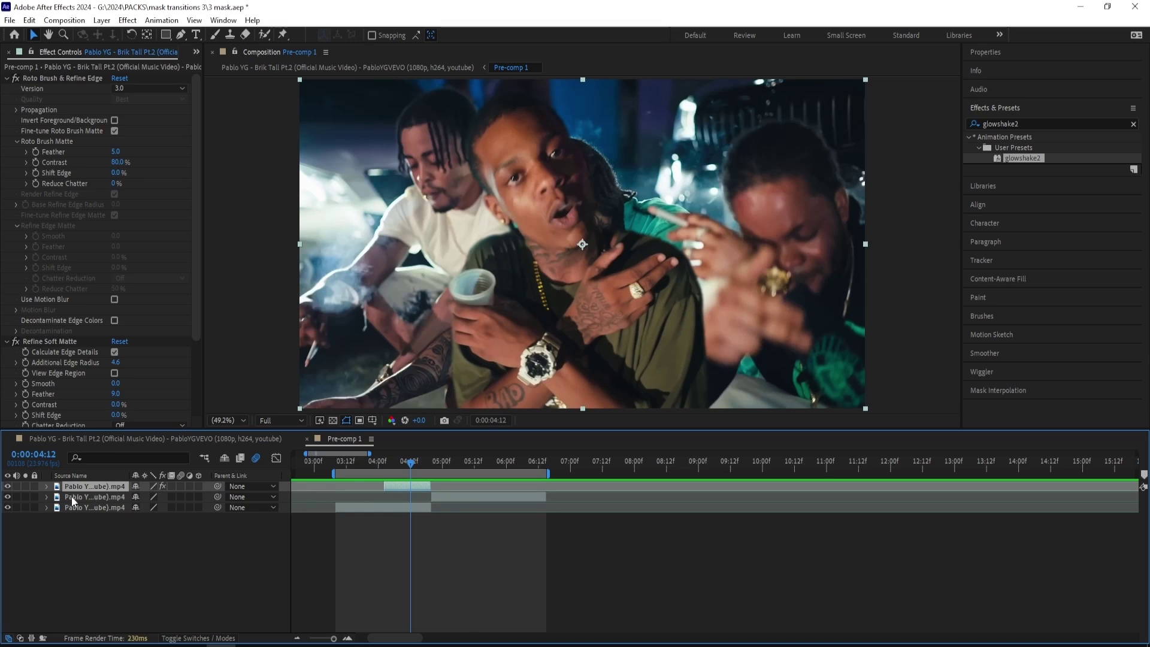
key("ctrl+d")
left_click(8, 497)
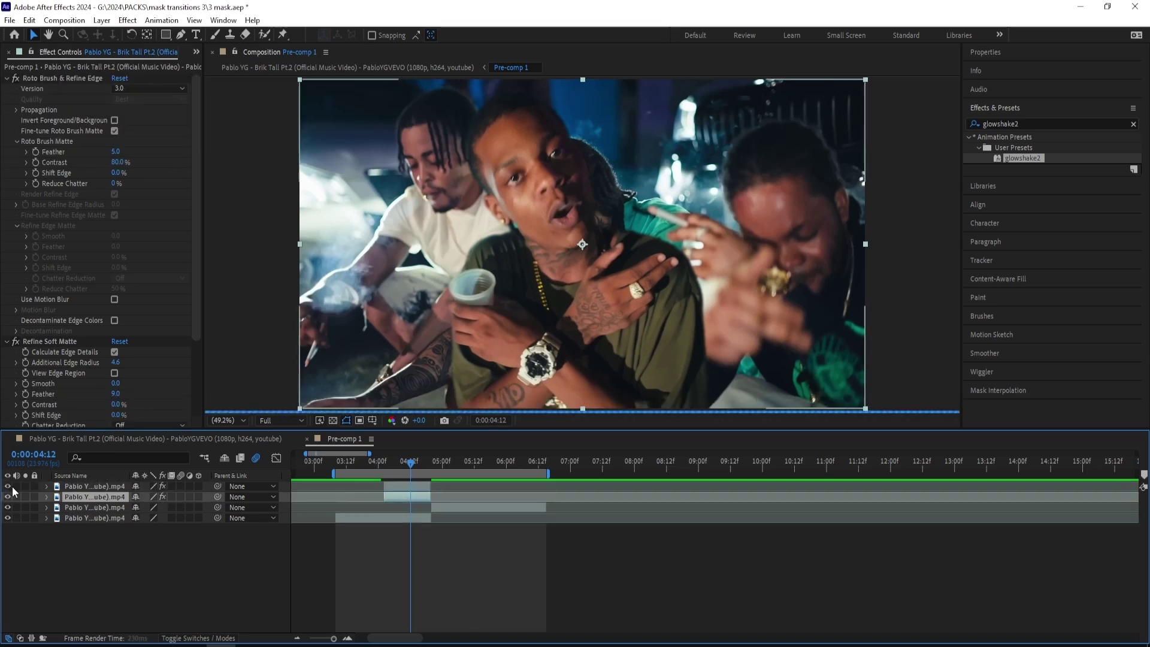
- Pre-compose the upper cutout copy, moving all its attributes into the new composition
left_click(89, 486)
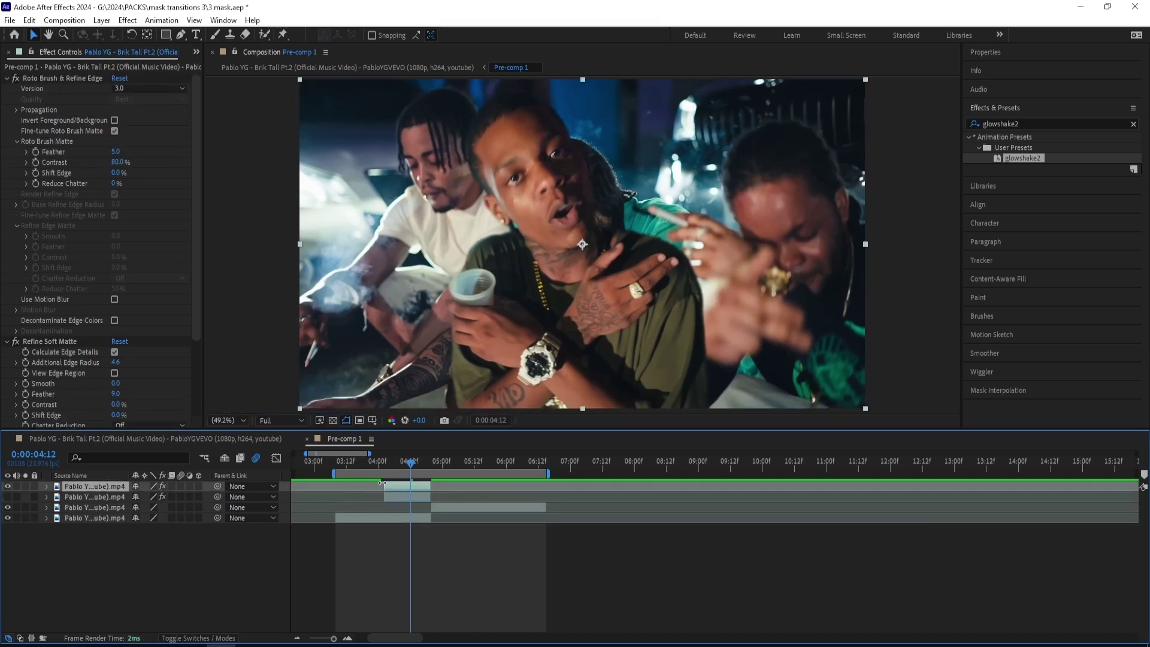
key("Page_Up")
key("Page_Up")
key("Page_Up")
key("Page_Up")
right_click(407, 487)
left_click(451, 405)
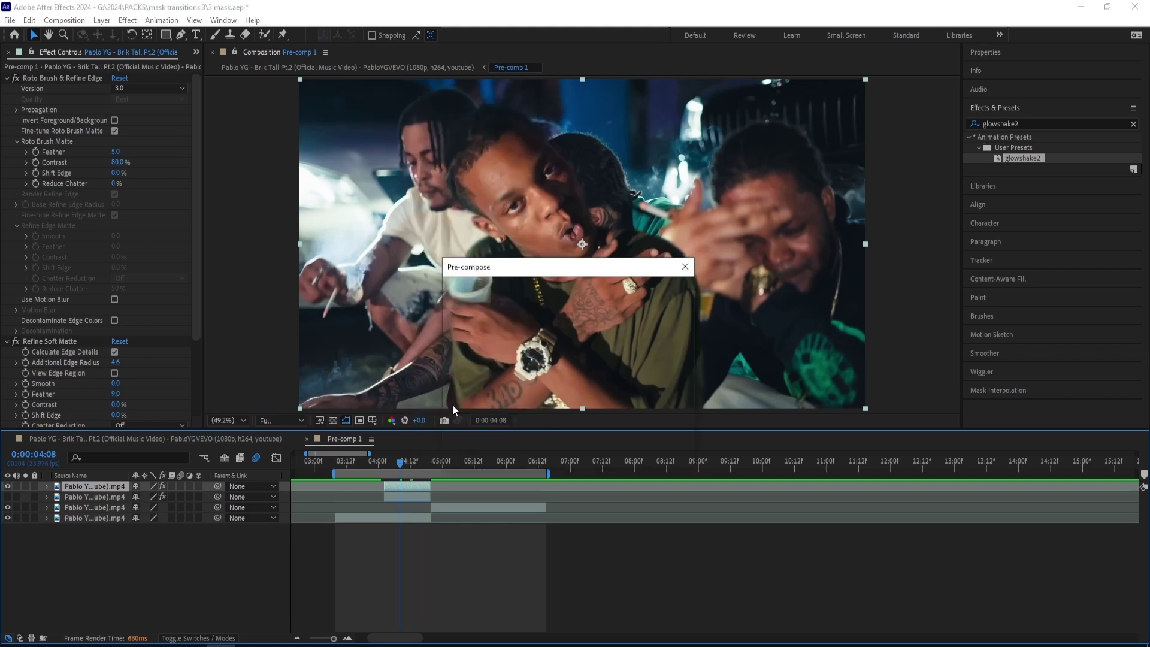
left_click(474, 376)
left_click(596, 450)
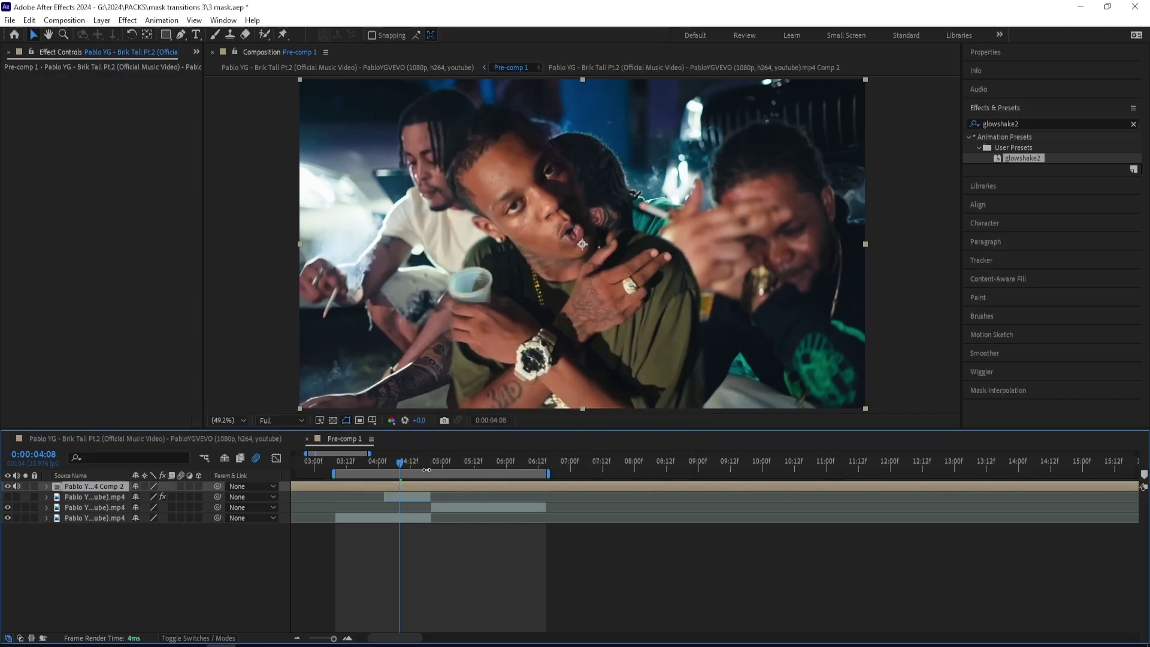
- Trim the pre-composed cutout to the span of the hidden cutout layer and delete that hidden layer
key("Page_Down")
key("Page_Down")
key("Page_Down")
key("Page_Down")
left_click(425, 496)
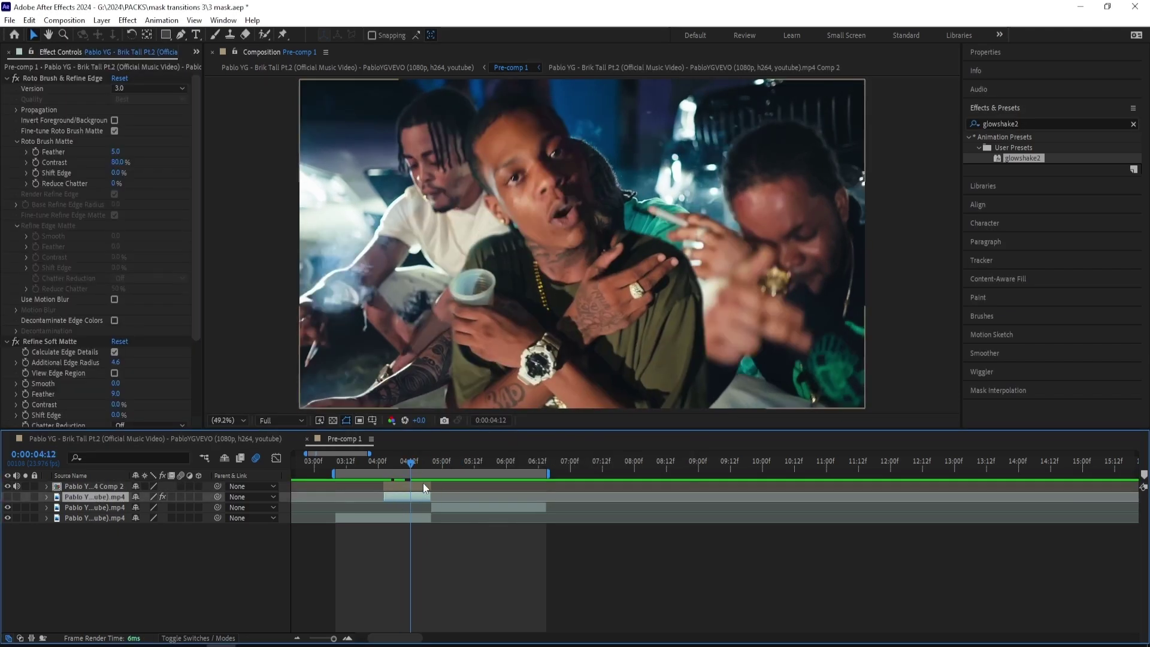
key("Delete")
left_click(426, 486)
- Go to 0:00:04:19 and isolate the man's head in the pre-composed cutout with the Roto Brush
mouse_move(411, 464)
left_mouse_down()
mouse_move(386, 465)
mouse_move(429, 469)
left_mouse_up()
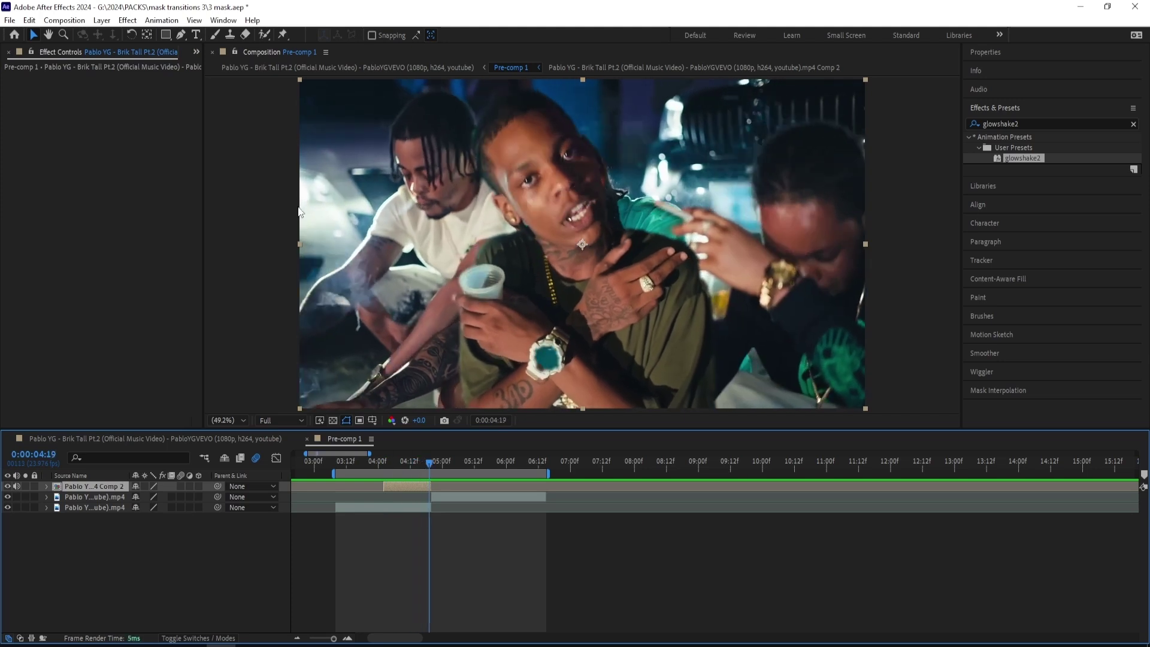
left_click(264, 35)
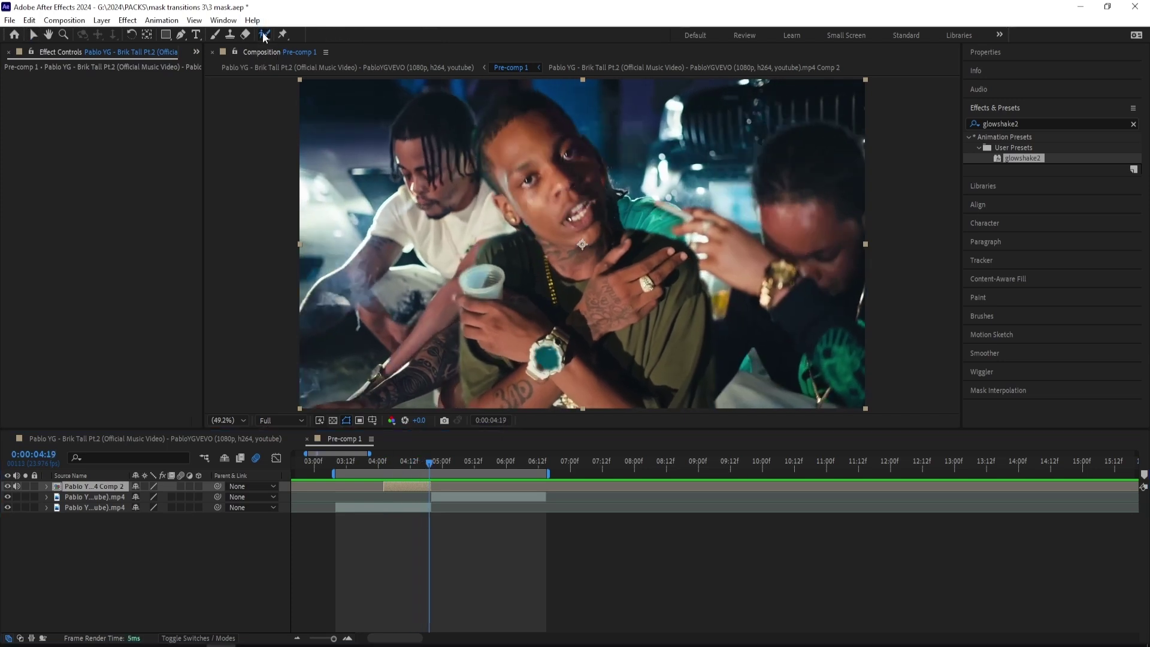
double_click(538, 310)
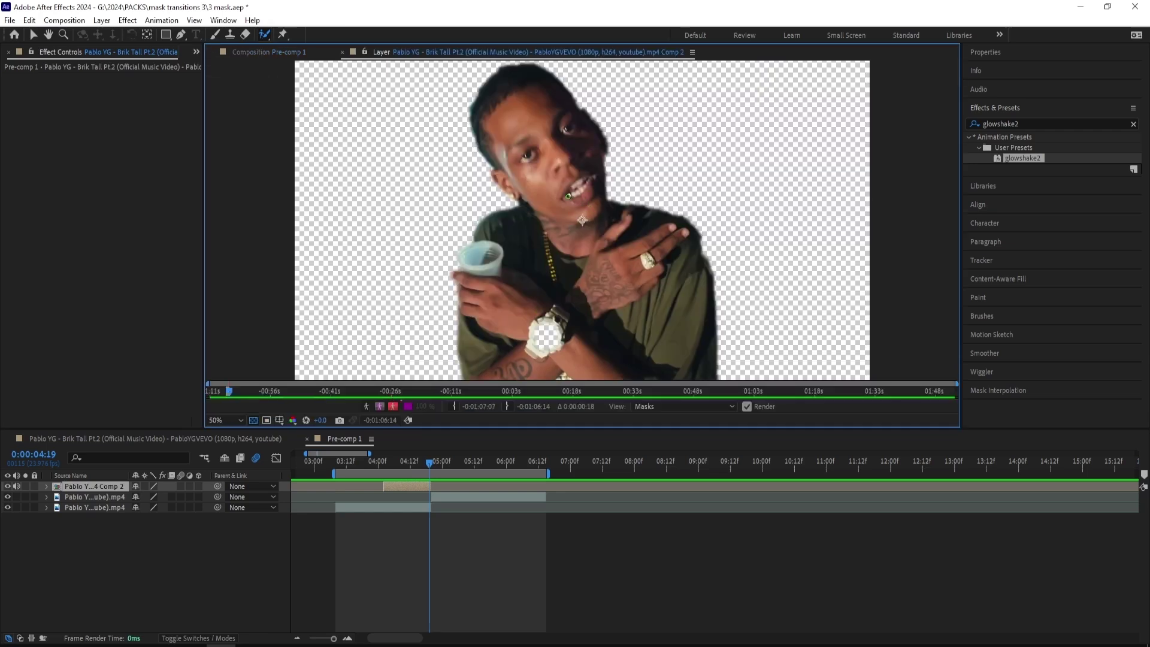
mouse_move(580, 193)
left_mouse_down()
mouse_move(558, 120)
mouse_move(545, 198)
left_mouse_up()
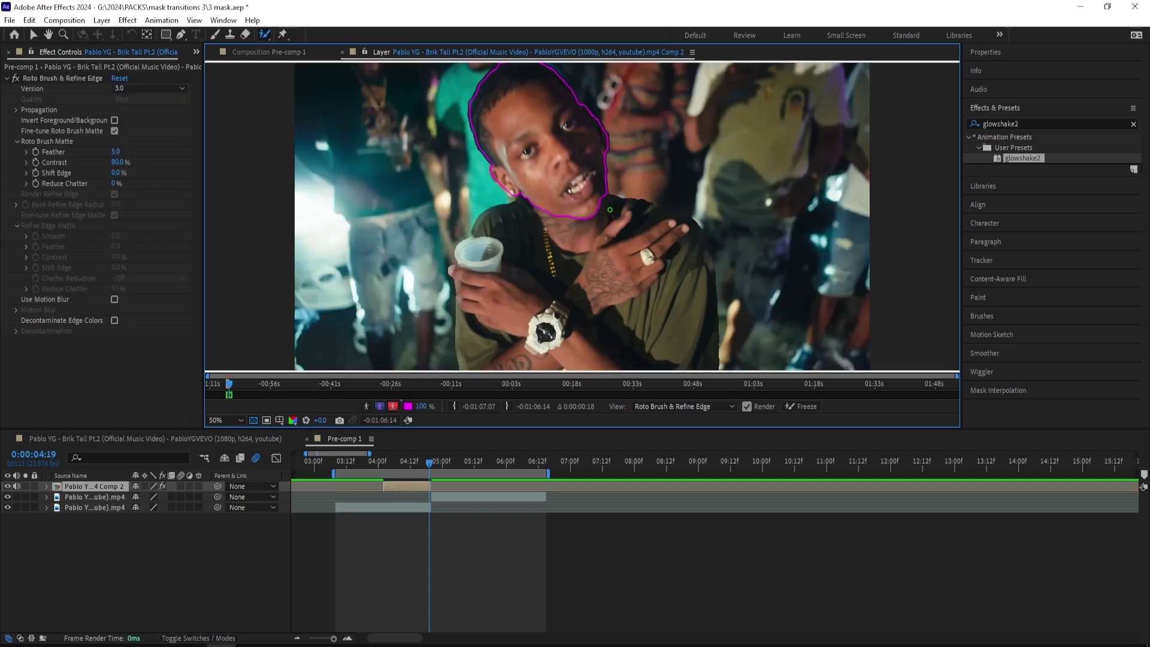
- Apply Refine Soft Matte to the head cutout with an additional edge radius of 5.4 and feather of 9.8
left_click_drag(426, 461, 405, 465)
left_click(1017, 123)
type("refine soft")
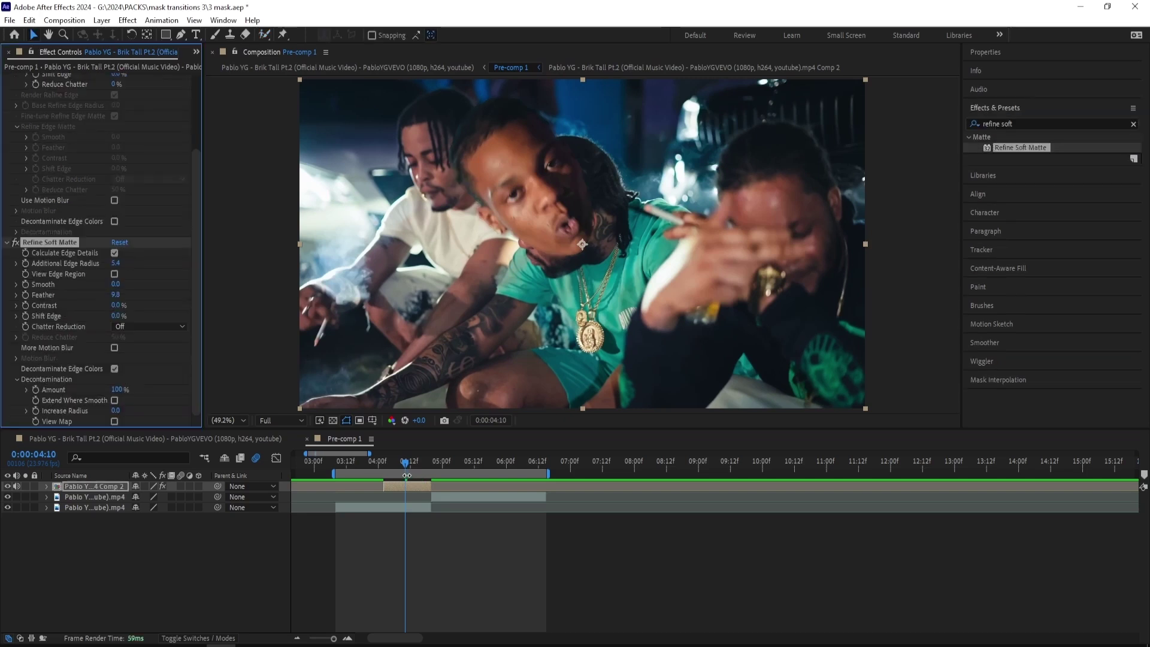
- Duplicate the head cutout layer, invert foreground/background on the lower copy to isolate the body, and check both parts by toggling their visibility
left_click_drag(407, 466, 416, 471)
left_click(419, 487)
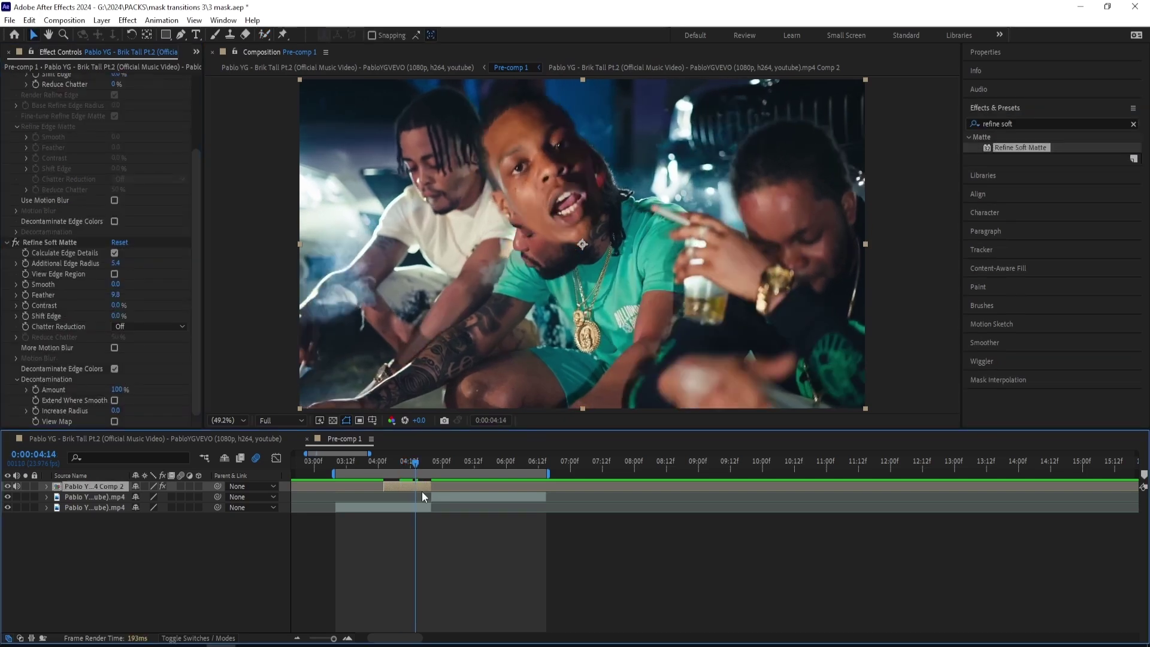
key("ctrl+d")
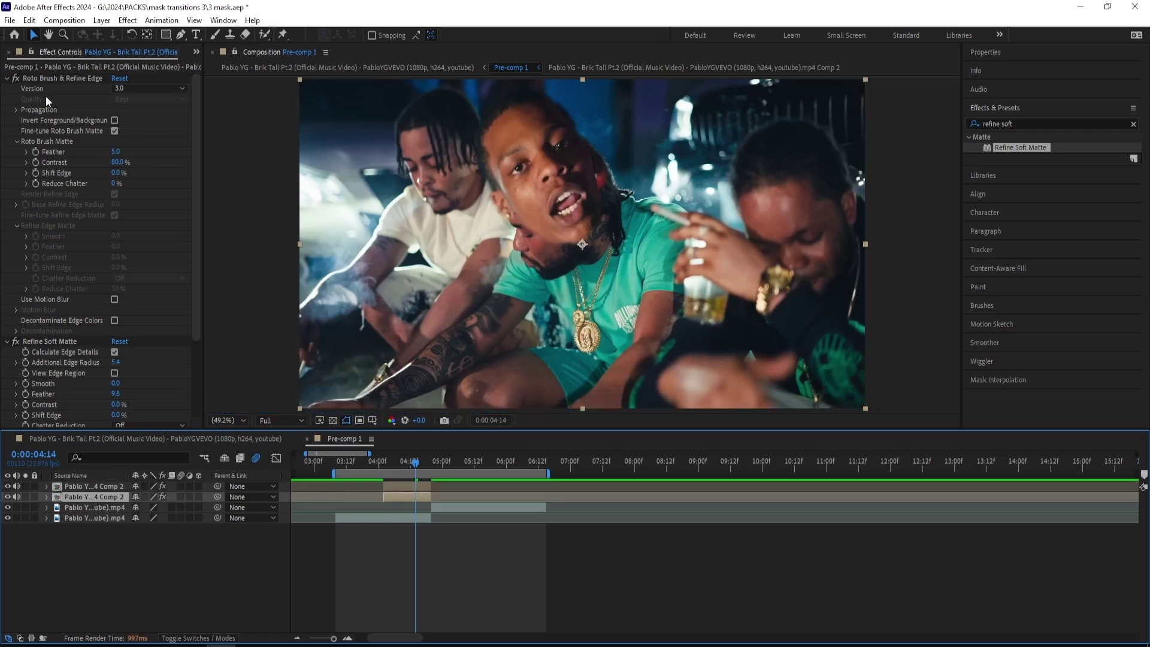
left_click(114, 121)
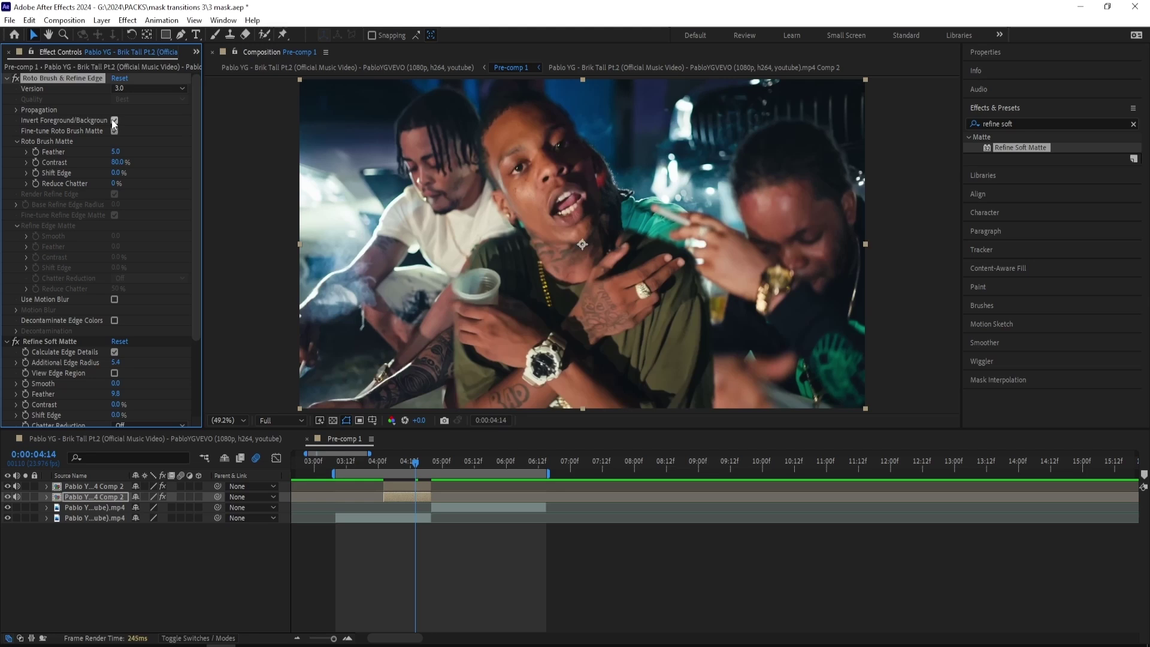
left_click(8, 496)
left_click(8, 496)
left_click(7, 487)
left_click(7, 486)
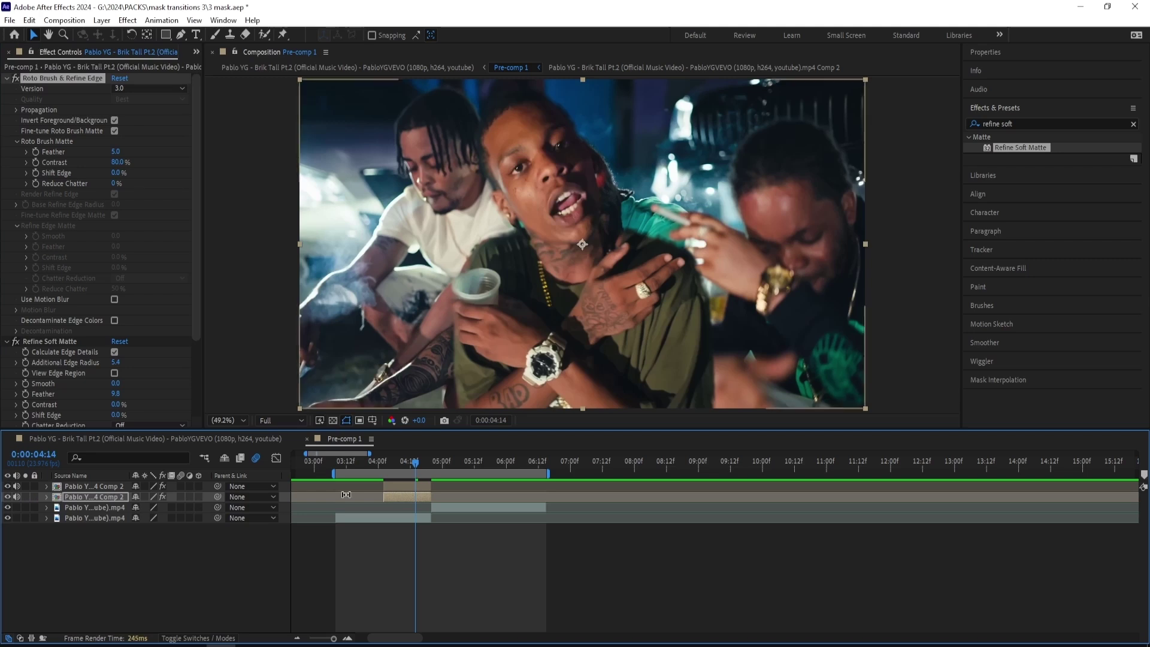
- Reveal the head layer's Position and move its anchor point onto the man's face
left_click(409, 487)
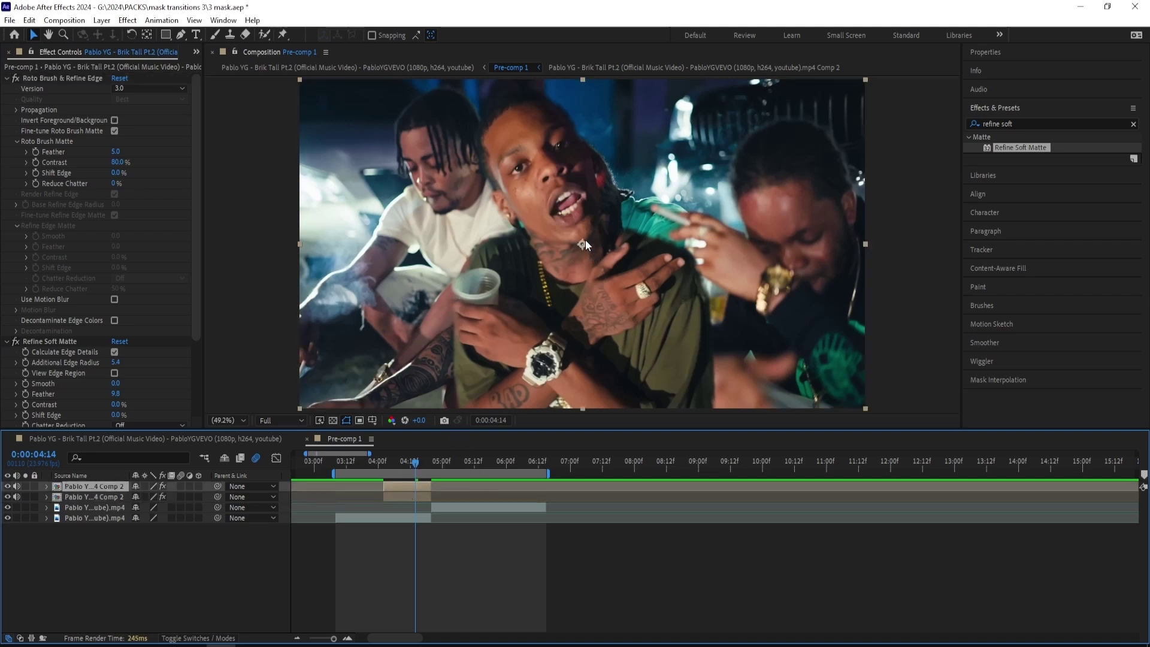
key("p")
key("equal")
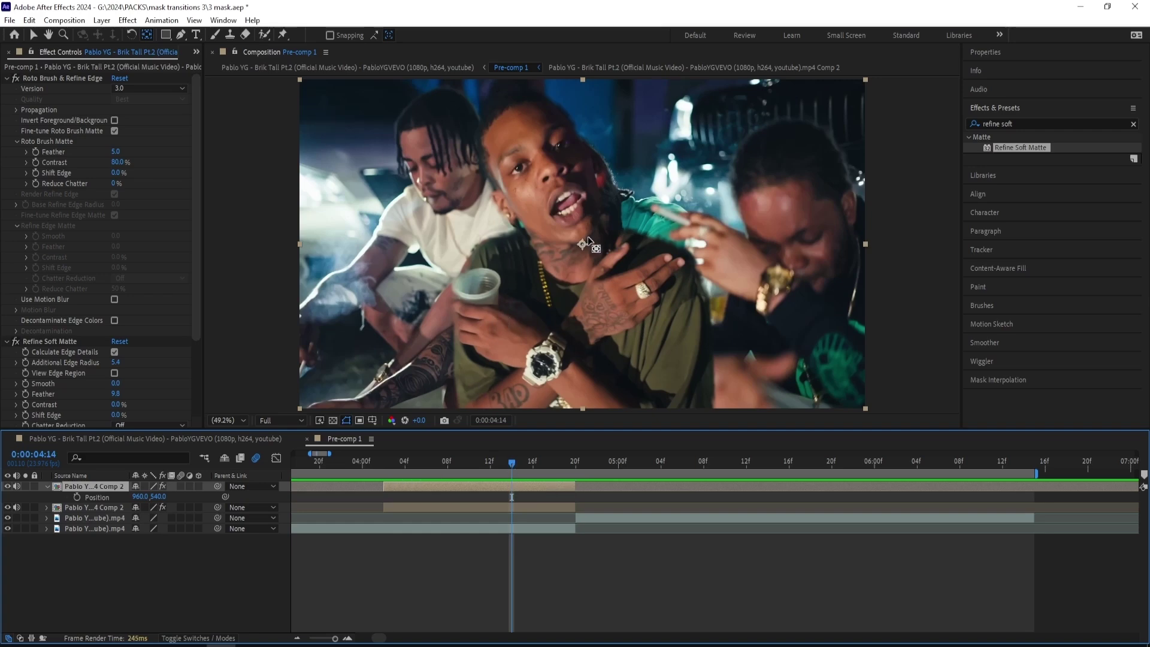
left_click_drag(583, 245, 559, 181)
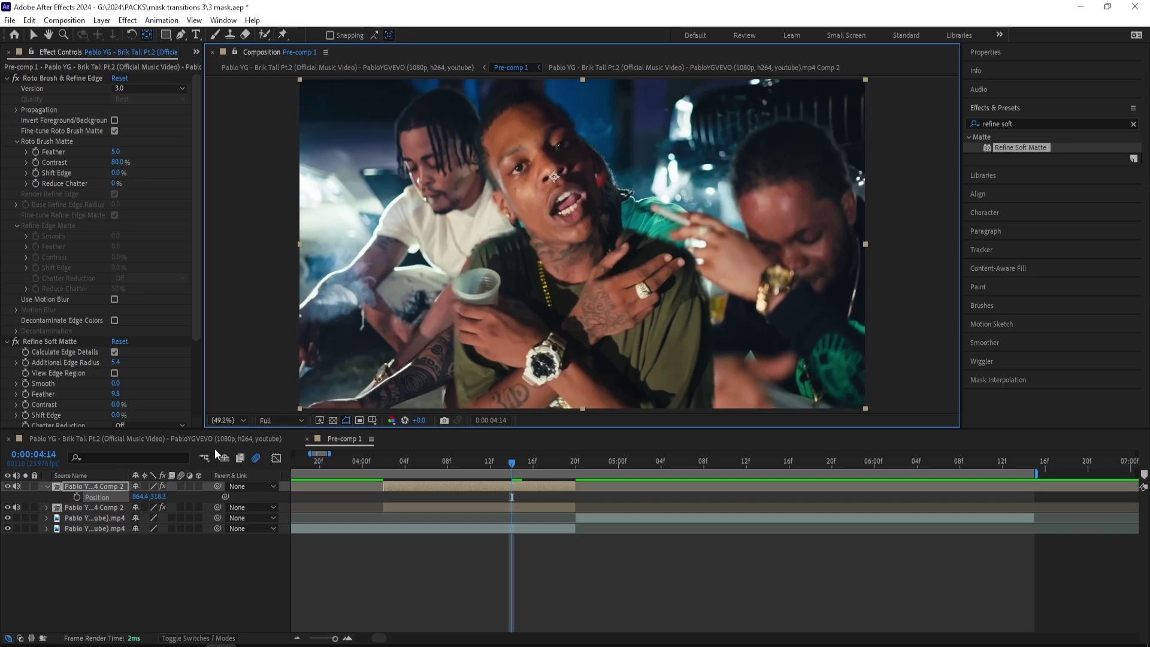
- Keyframe the head layer's position at about 0:00:04:19 and set its vertical position to 1404.3 at 0:00:04:02
left_click(77, 496)
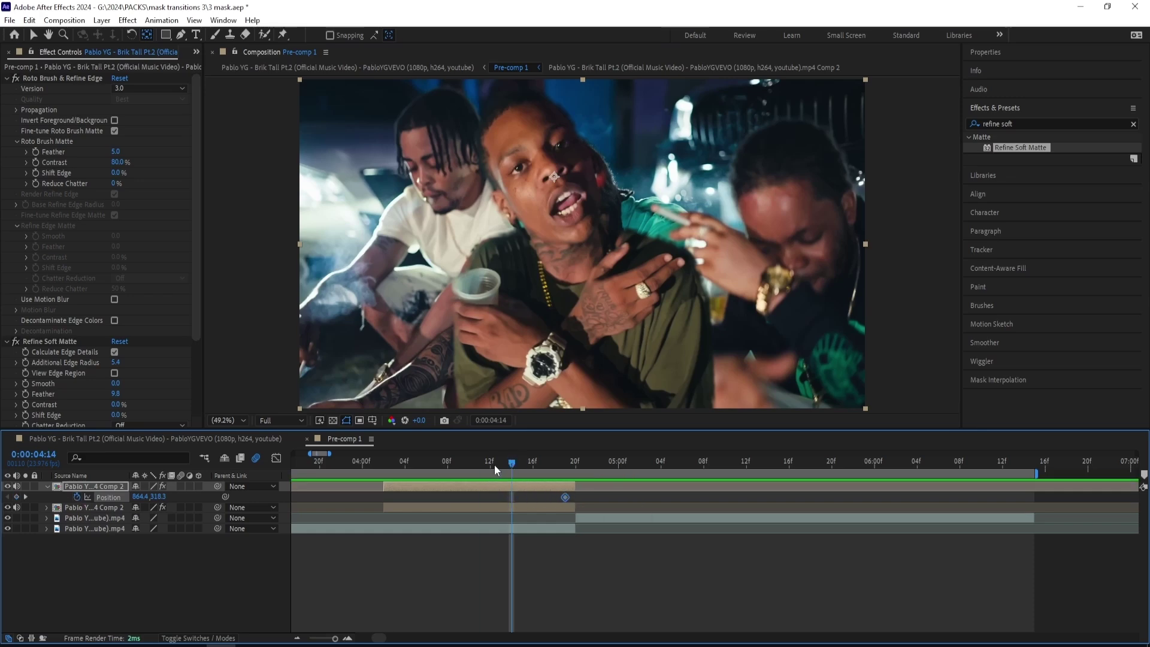
left_click_drag(495, 465, 393, 479)
left_click_drag(157, 497, 351, 491)
- Separate the head layer's position dimensions and apply Easy Ease to the Y Position keyframes
right_click(111, 495)
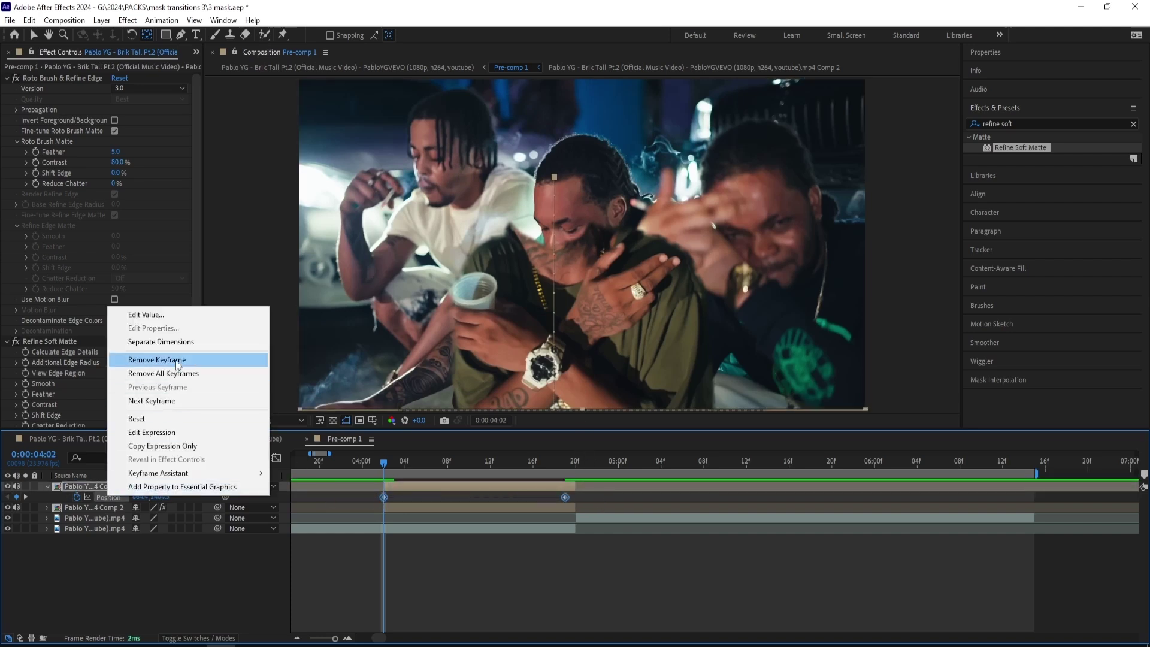
left_click(180, 337)
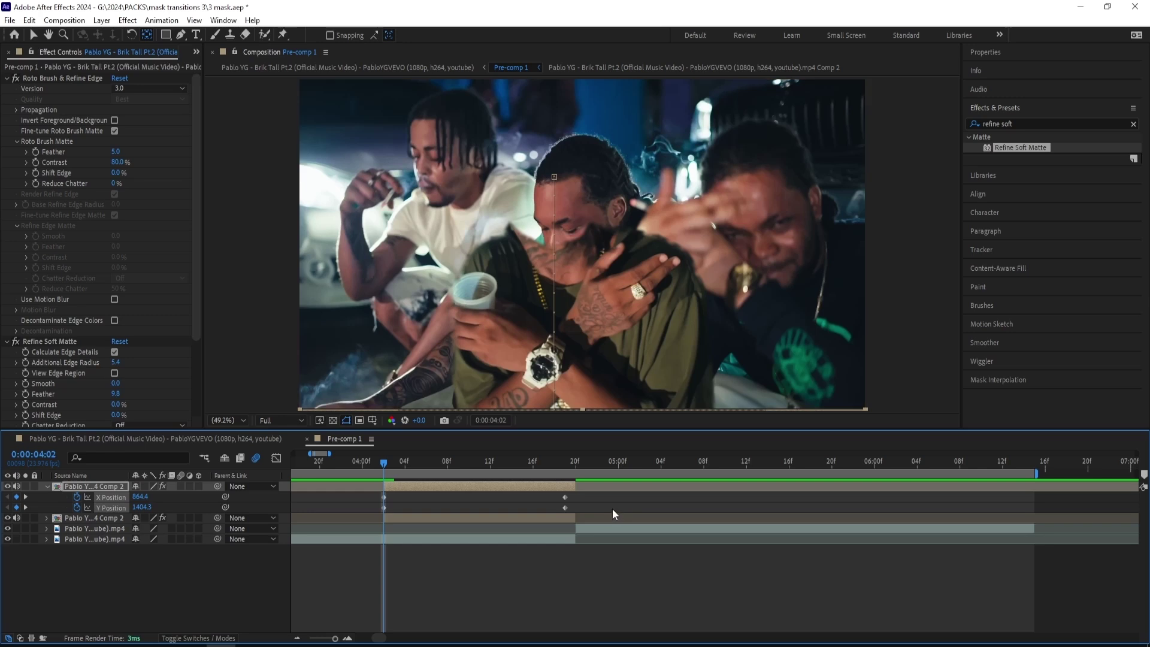
left_click_drag(612, 509, 340, 512)
key("F9")
- Shape the Y Position curve in the graph editor to change steeply at the start and ease gradually into the last keyframe
left_click(276, 458)
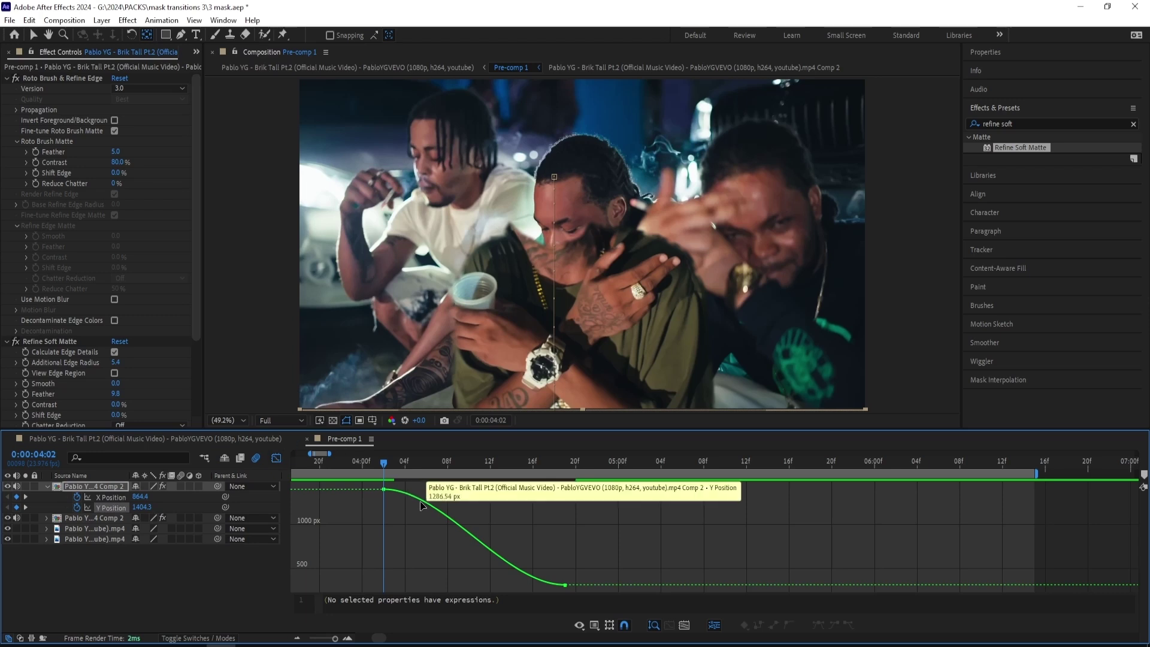
left_click_drag(443, 490, 377, 570)
left_click(402, 538)
mouse_move(487, 585)
left_mouse_down()
mouse_move(455, 587)
mouse_move(465, 586)
left_mouse_up()
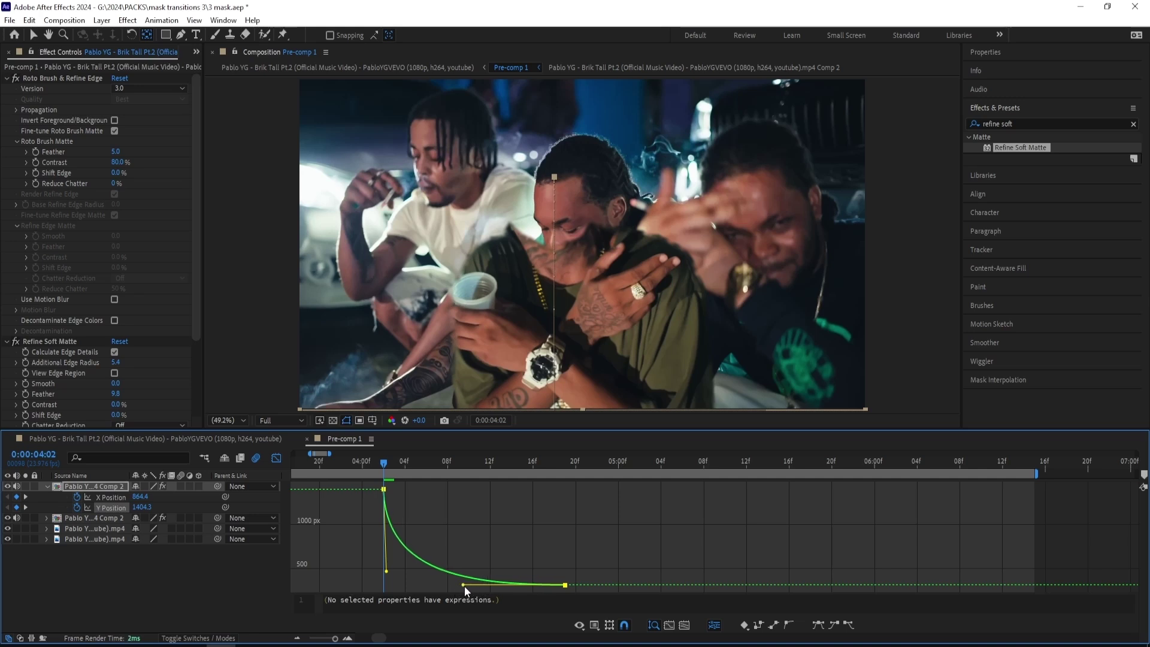
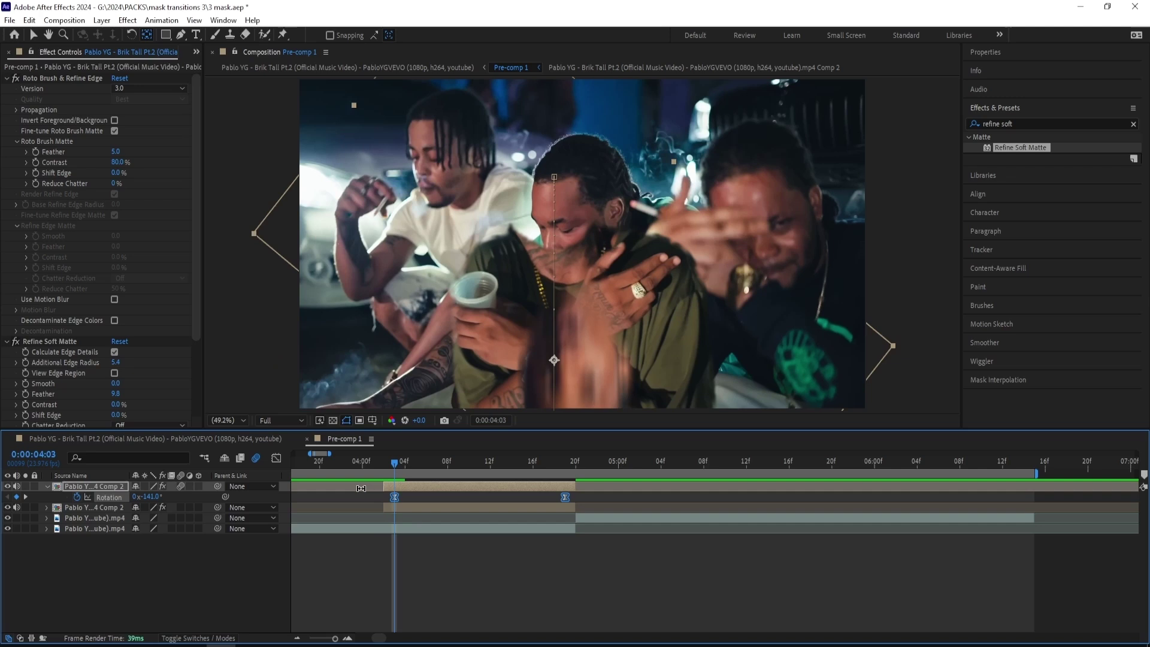
- Shape the head layer's Rotation curve to rise steeply from the first keyframe and ease gradually into the last one, then preview it
left_click(276, 459)
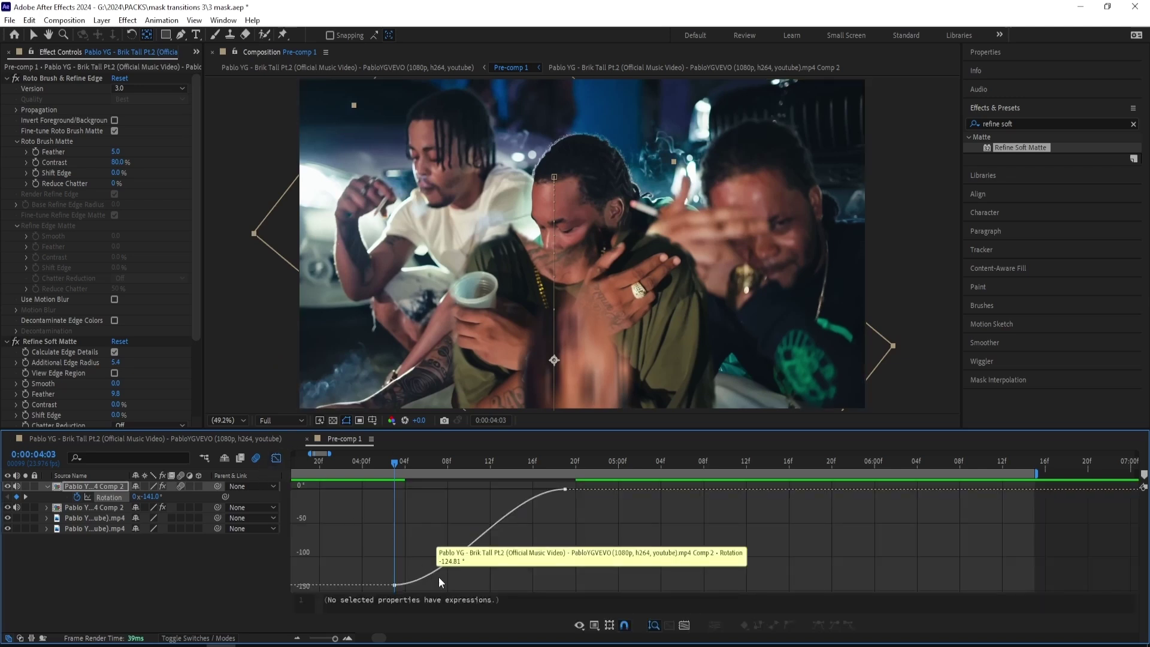
left_click_drag(450, 585, 350, 520)
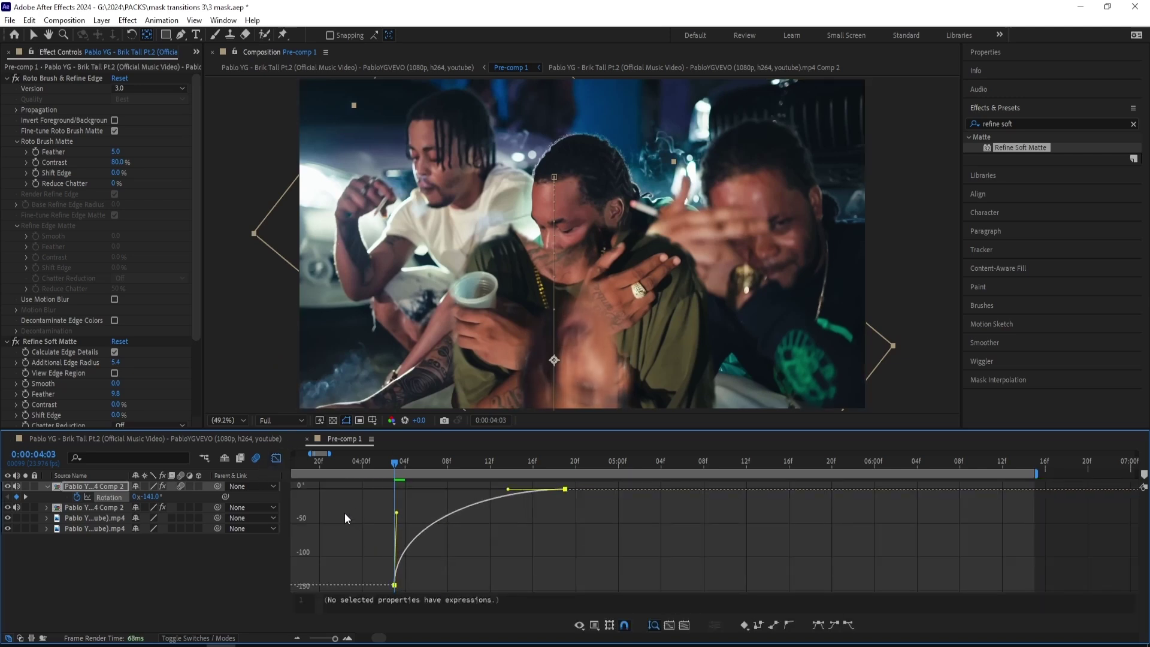
left_click_drag(508, 490, 462, 493)
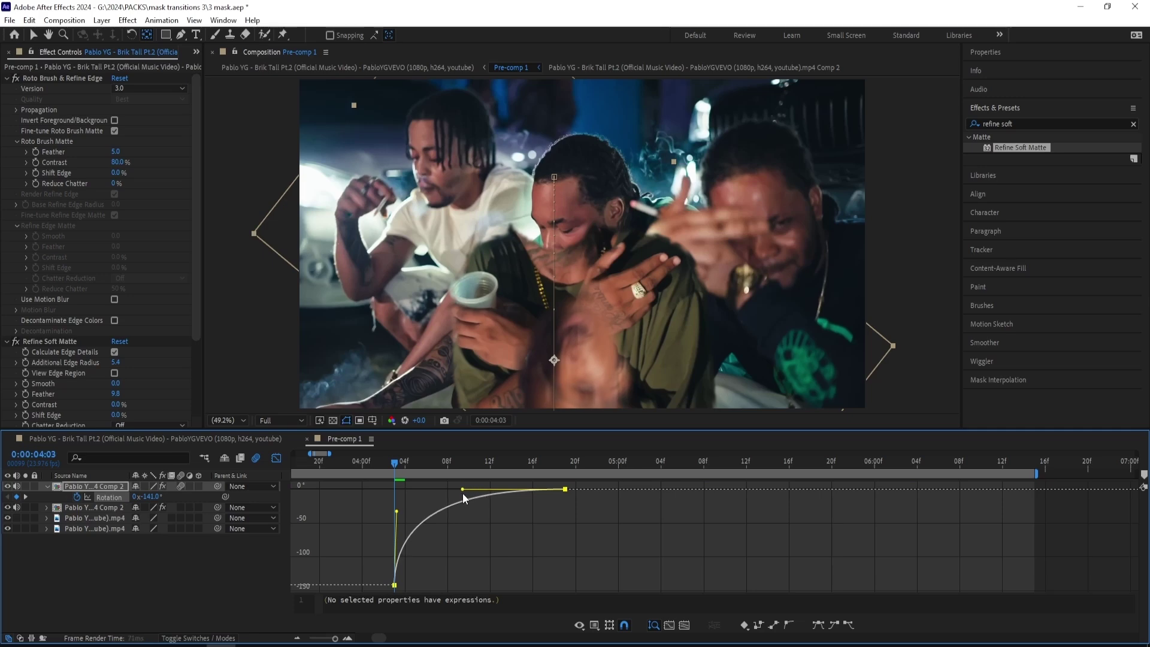
key("space")
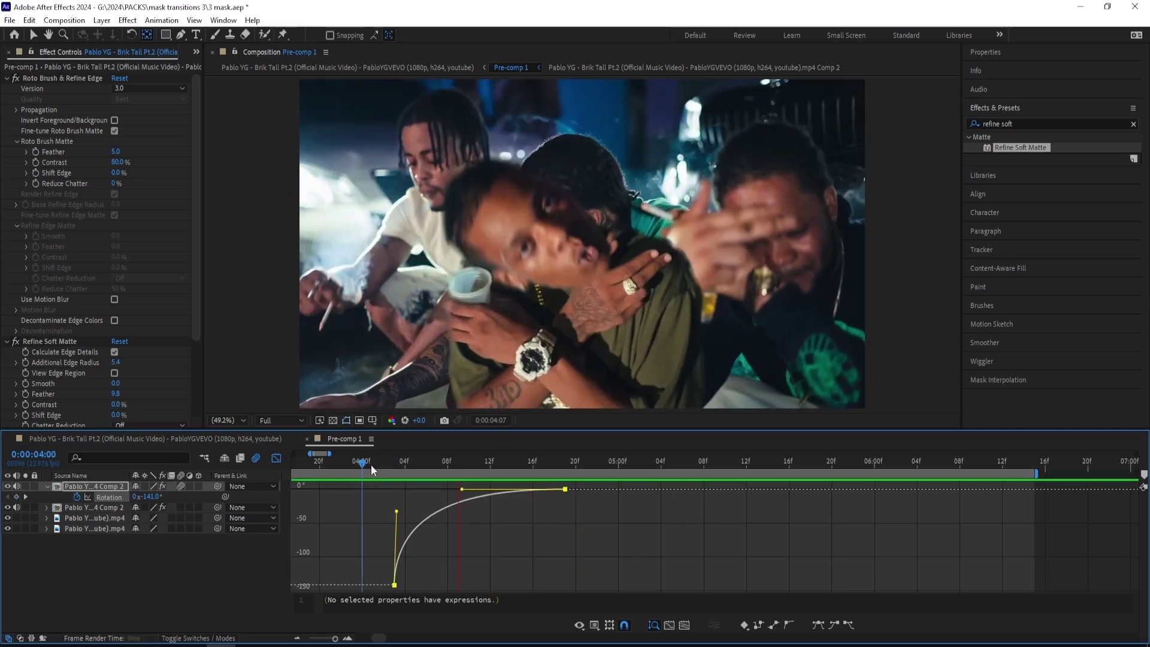
left_click(276, 458)
- Try scaling the body layer up to 897% at 0:00:04:02 around an anchor point on the man's face, and undo it
left_click(462, 507)
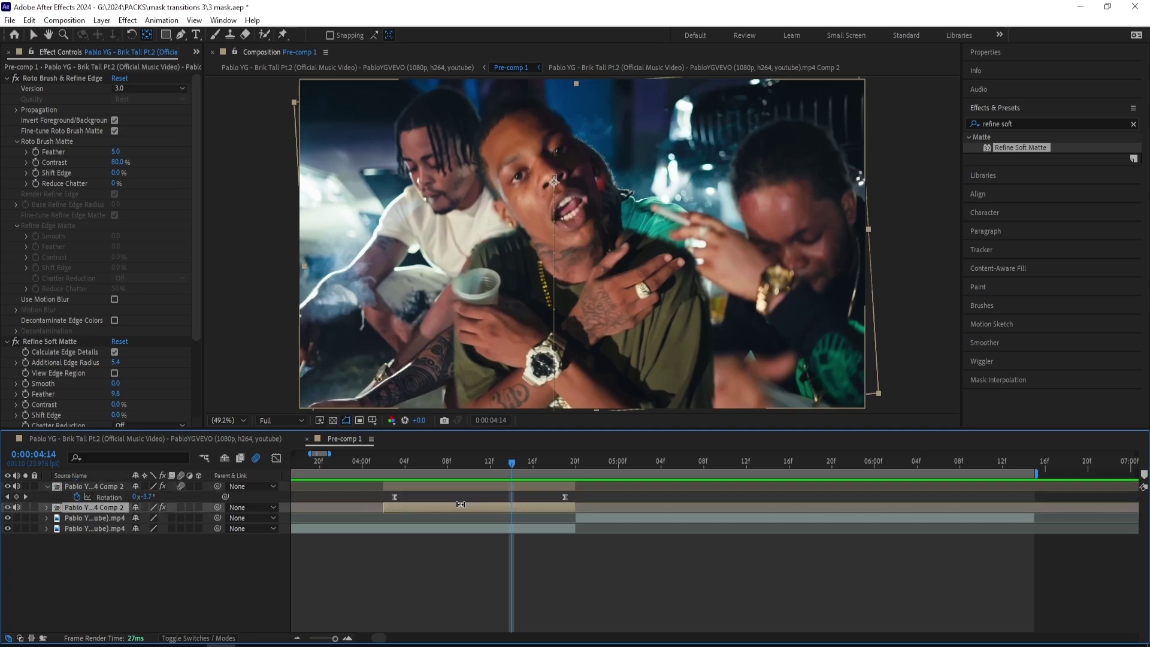
key("v")
left_click_drag(512, 466, 393, 471)
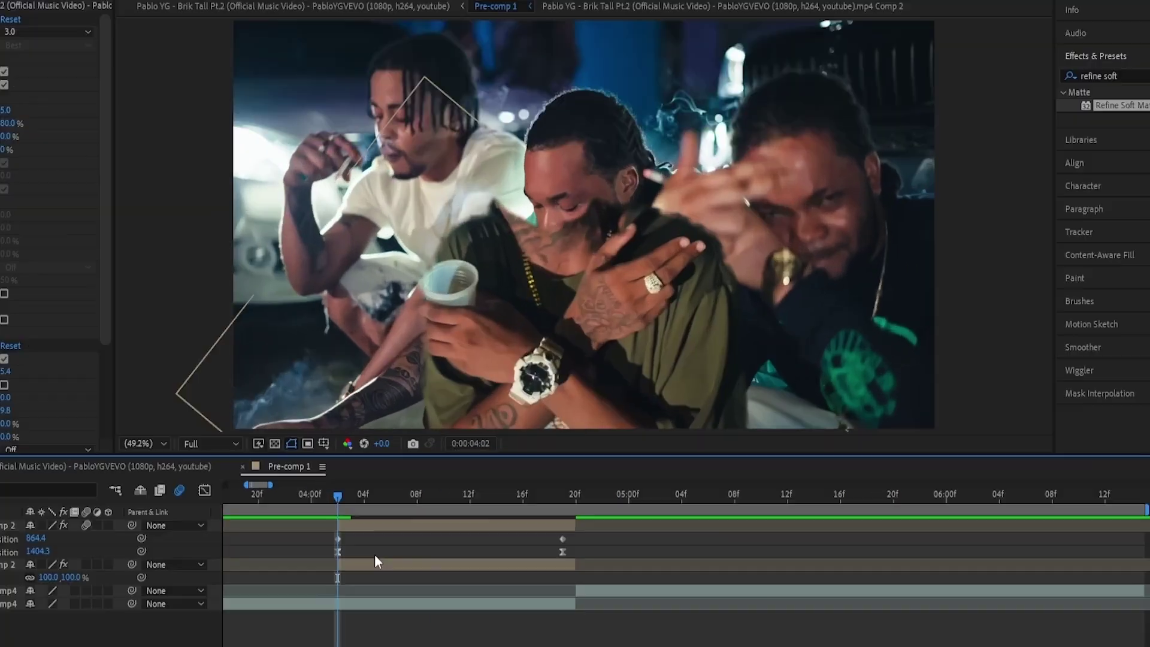
left_click(378, 563)
key("y")
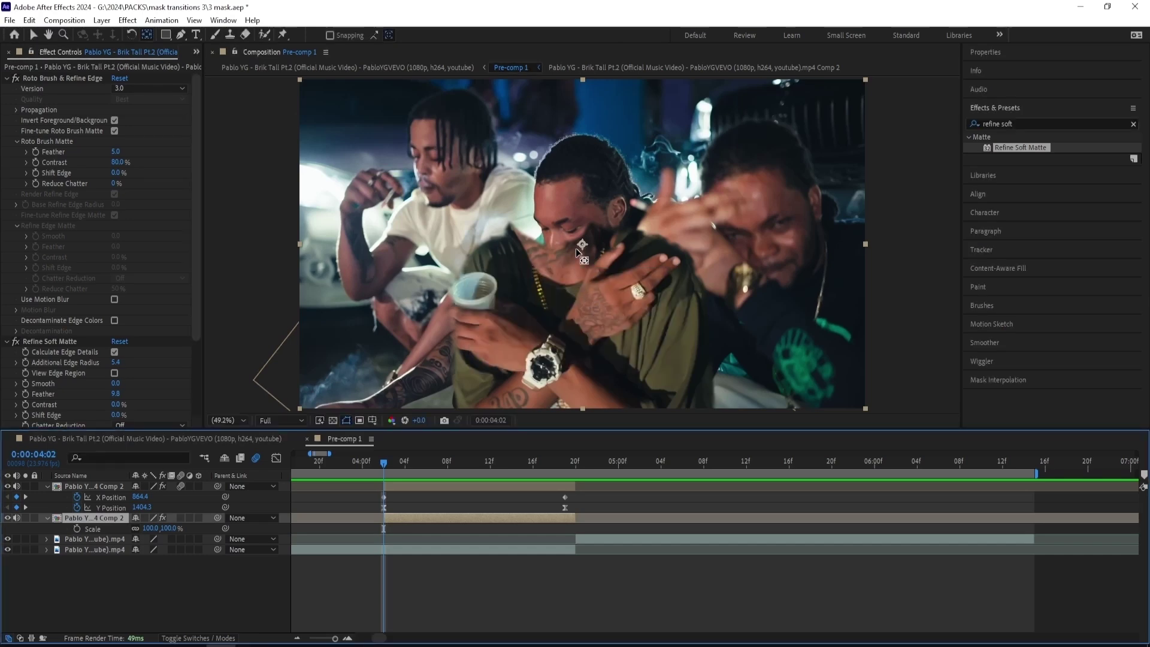
left_click_drag(577, 248, 548, 192)
key("v")
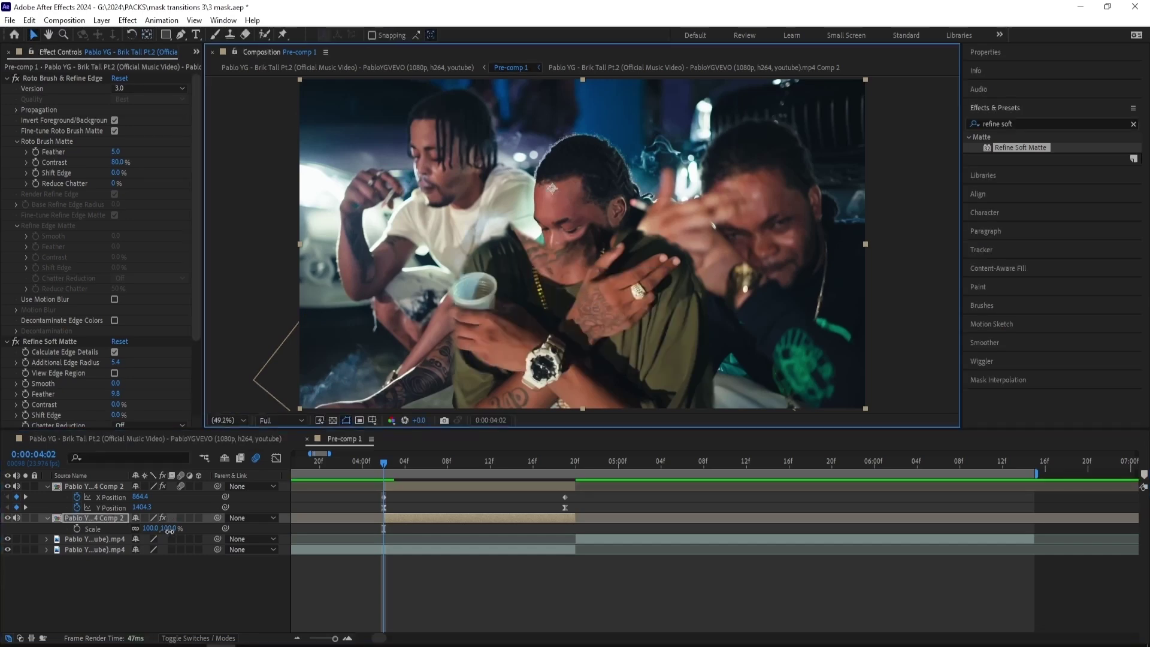
left_click_drag(170, 531, 500, 502)
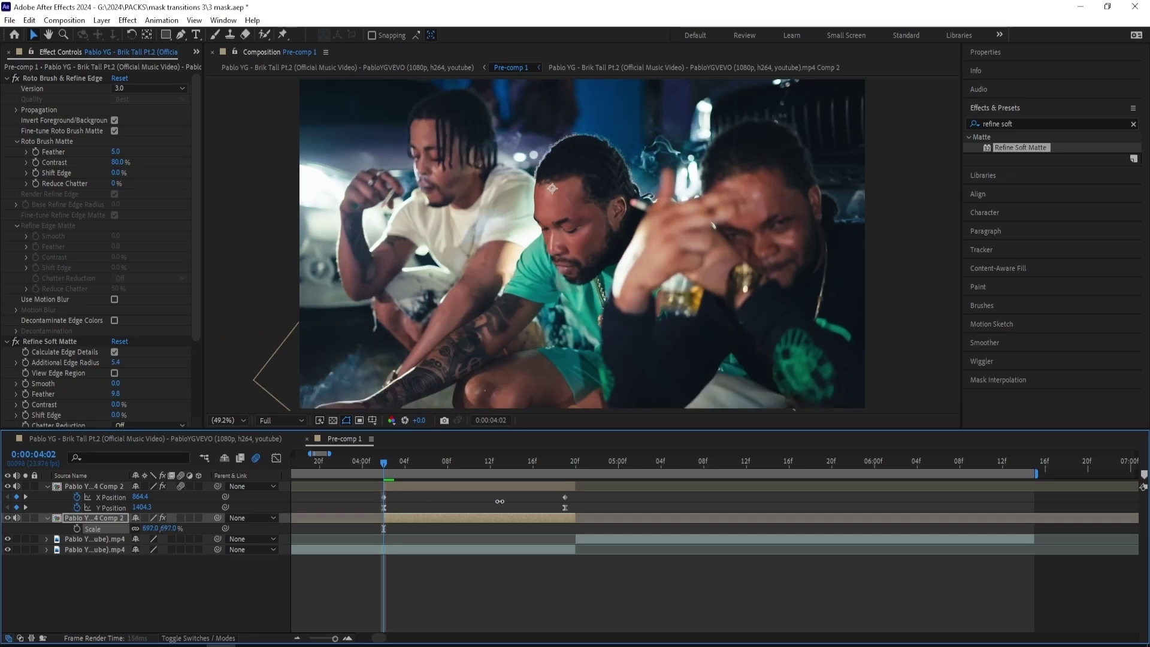
key("ctrl+z")
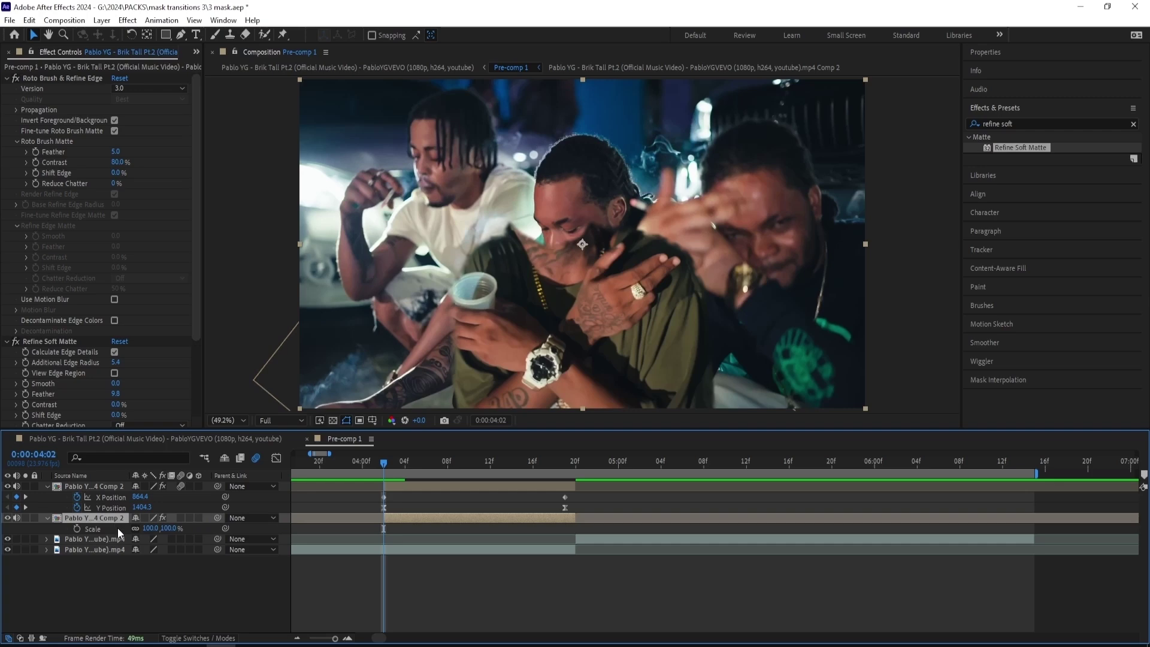
- Keyframe the body layer's position at about 0:00:04:19 and set its horizontal position to -438.6 at 0:00:04:07
key("p")
left_click(77, 529)
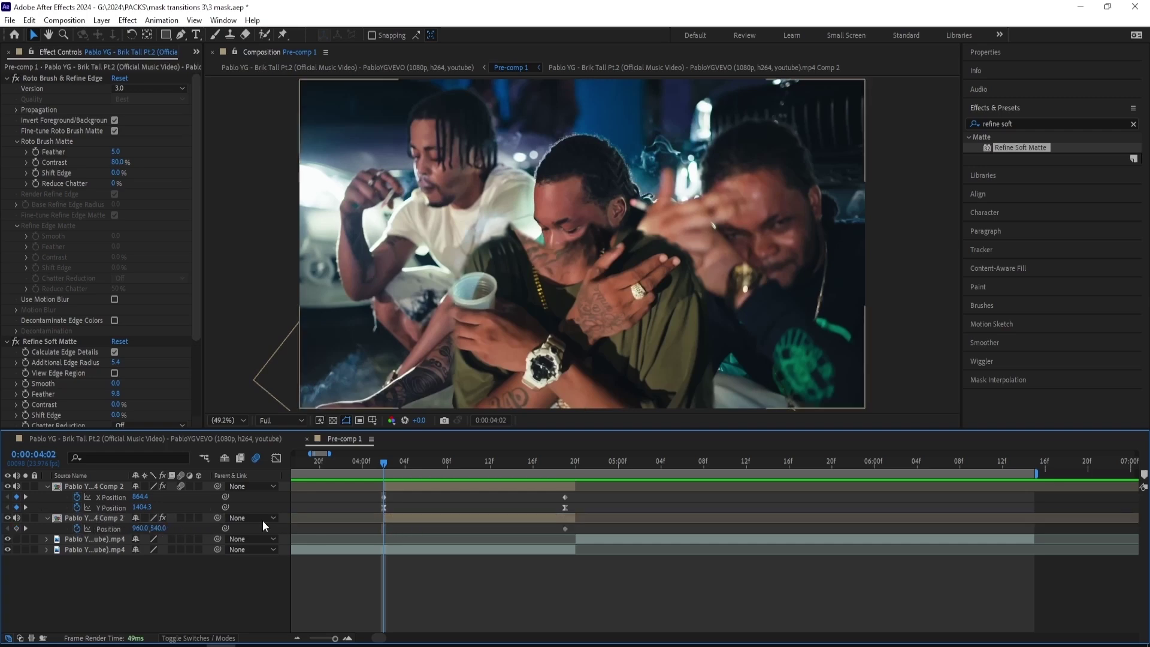
left_click_drag(385, 529, 569, 528)
left_click_drag(390, 453, 441, 466)
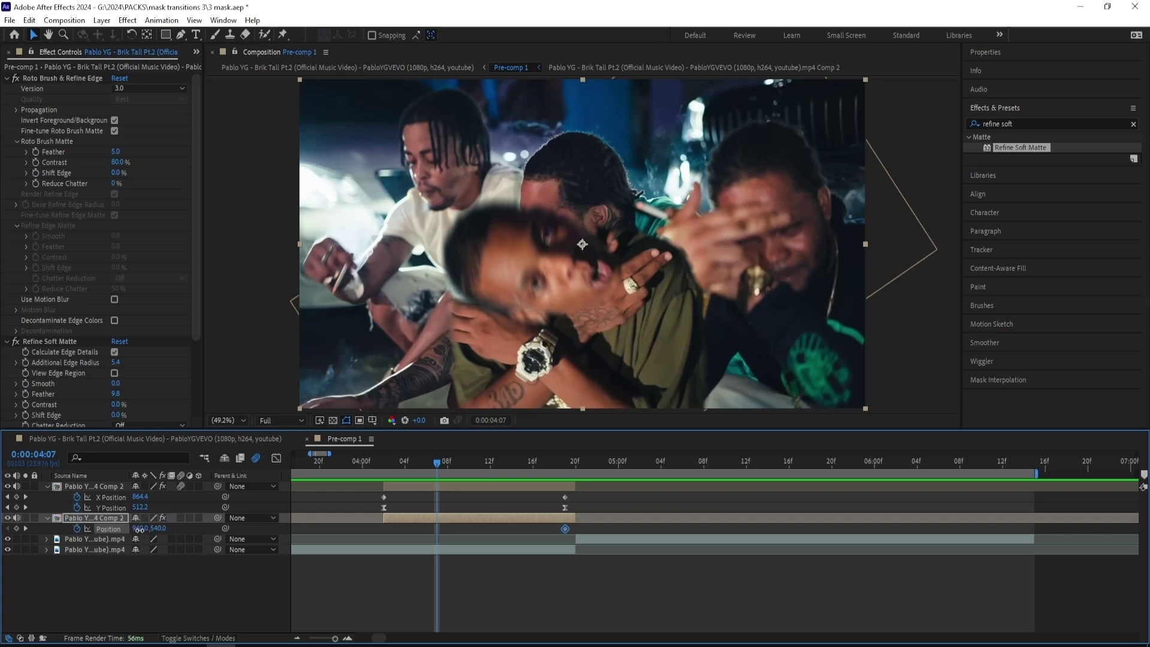
left_click_drag(140, 529, 31, 500)
left_click_drag(140, 528, 21, 504)
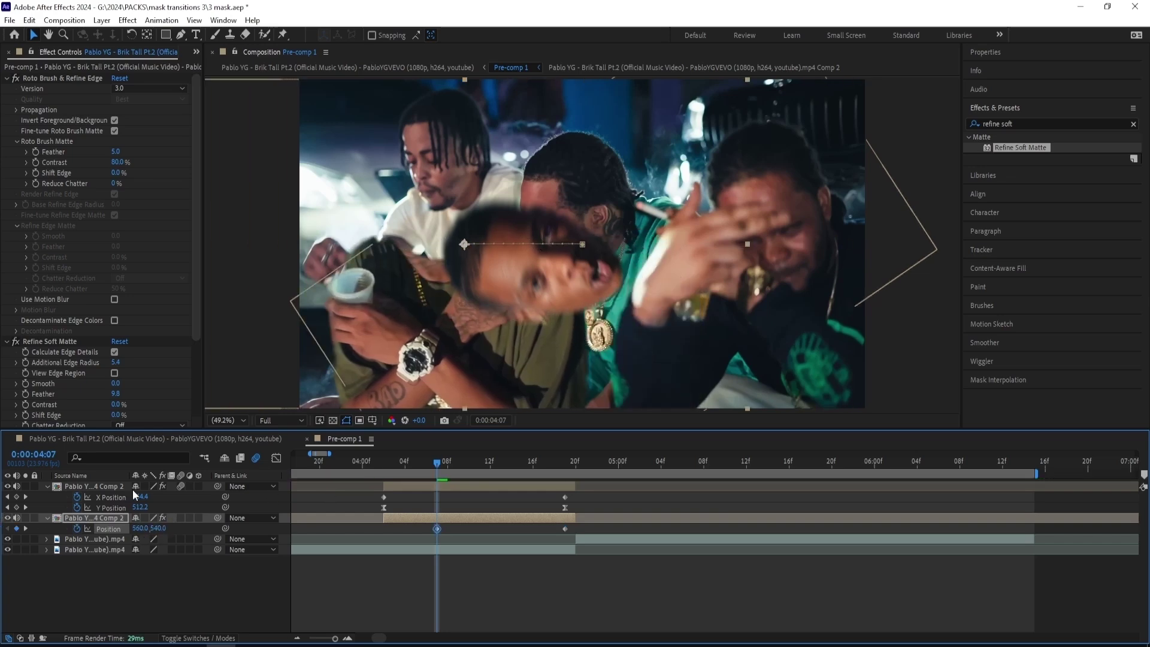
left_click_drag(456, 372, 180, 383)
- Apply Easy Ease to the body layer's position keyframes and separate the position dimensions
left_click_drag(588, 519, 416, 541)
key("F9")
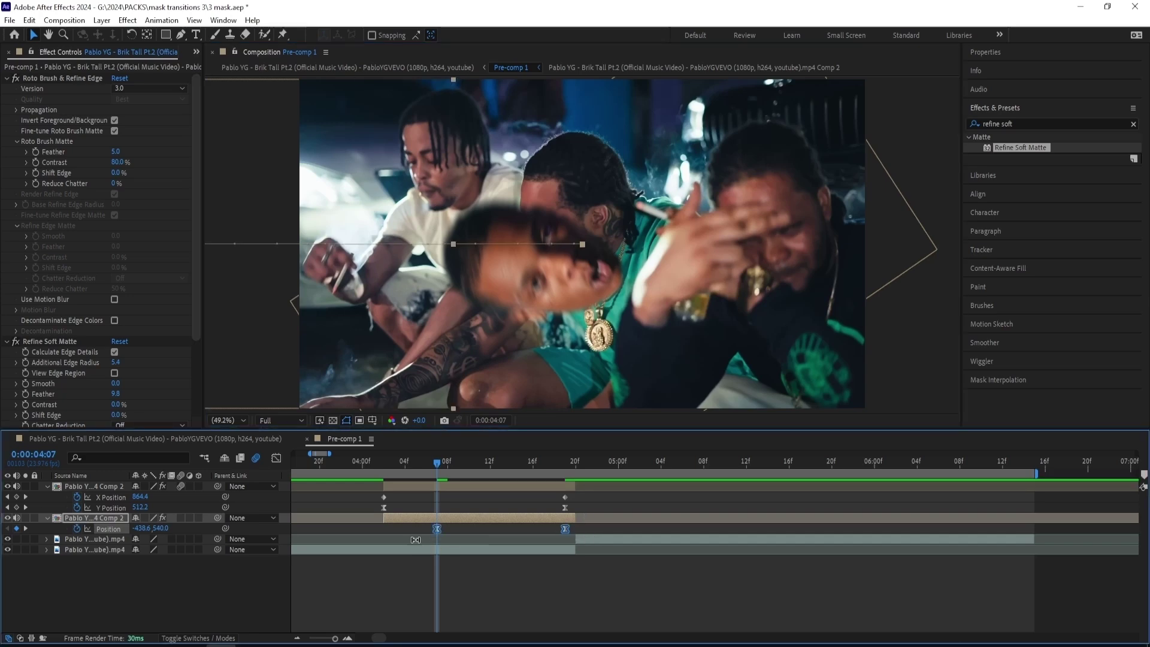
right_click(114, 528)
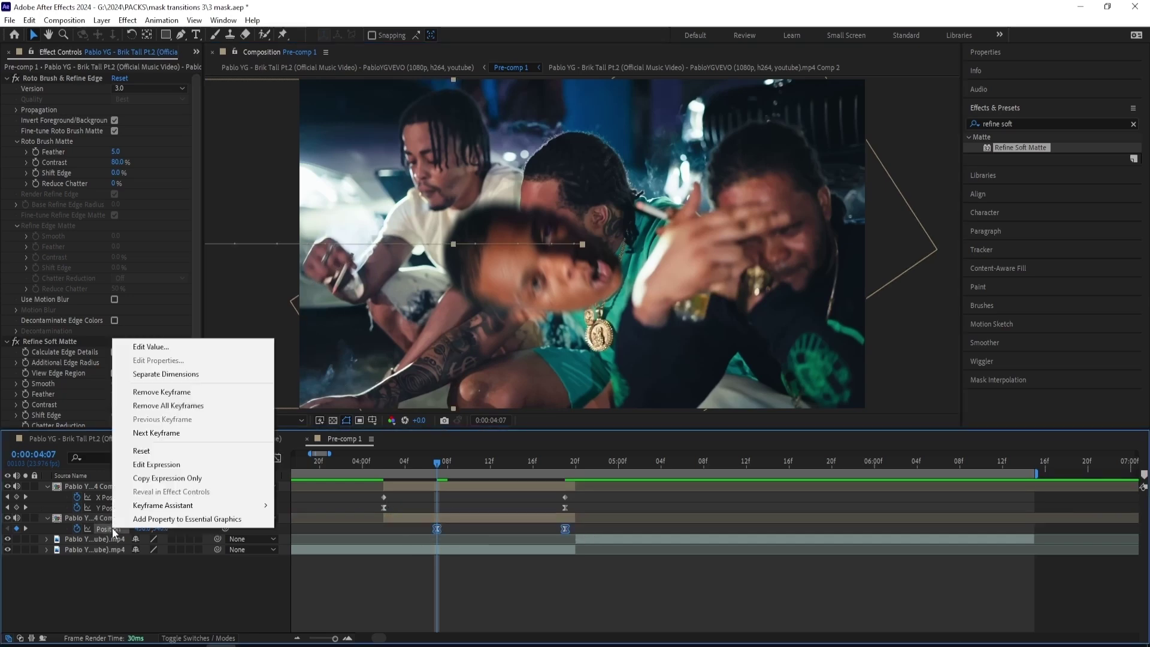
left_click(170, 375)
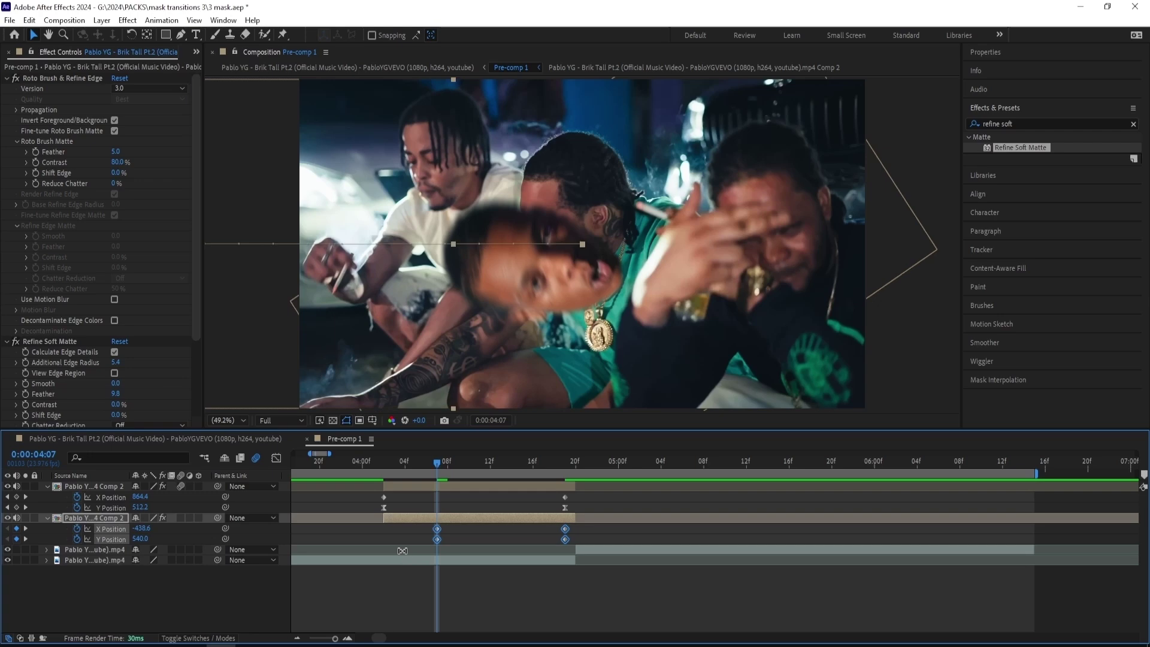
- Shape the body layer's X Position curve with a steep start and slight overshoot, starting at 0:00:04:04, and preview the move
left_click(270, 440)
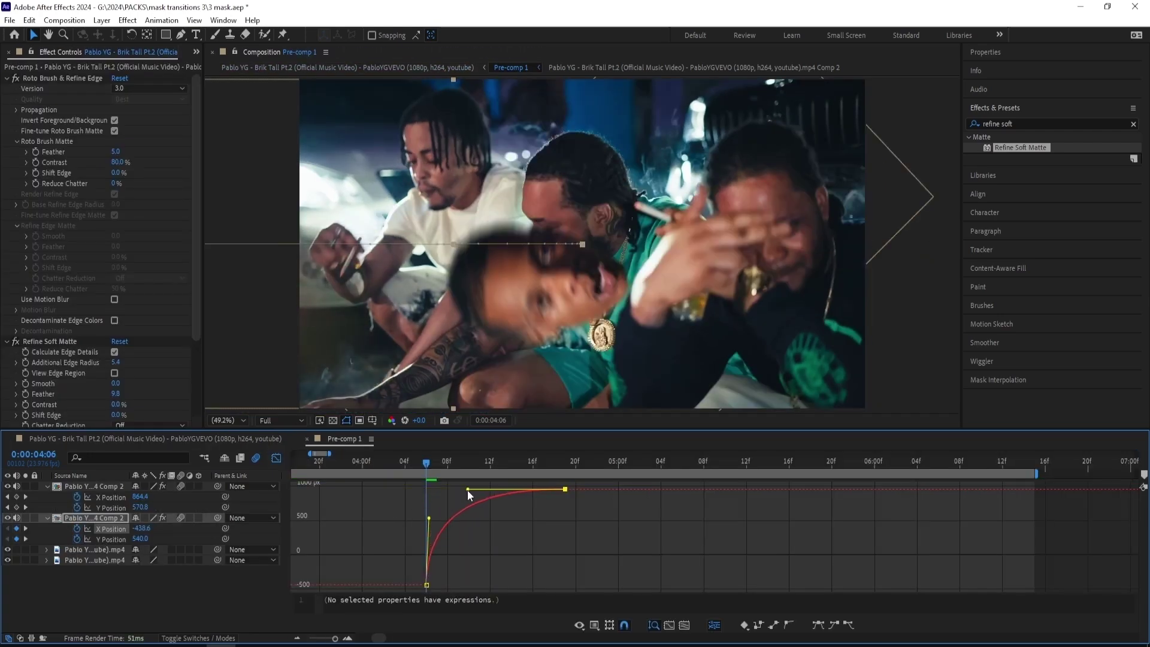
mouse_move(429, 519)
left_mouse_down()
mouse_move(407, 473)
mouse_move(423, 480)
mouse_move(427, 509)
left_mouse_up()
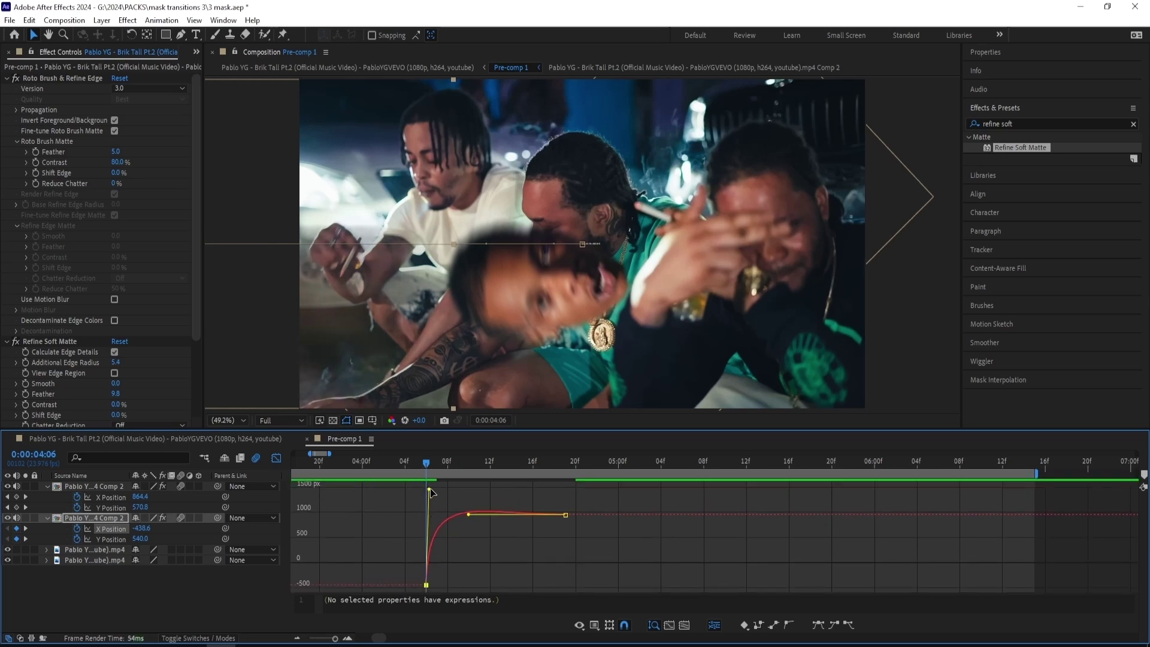
left_click_drag(429, 489, 506, 526)
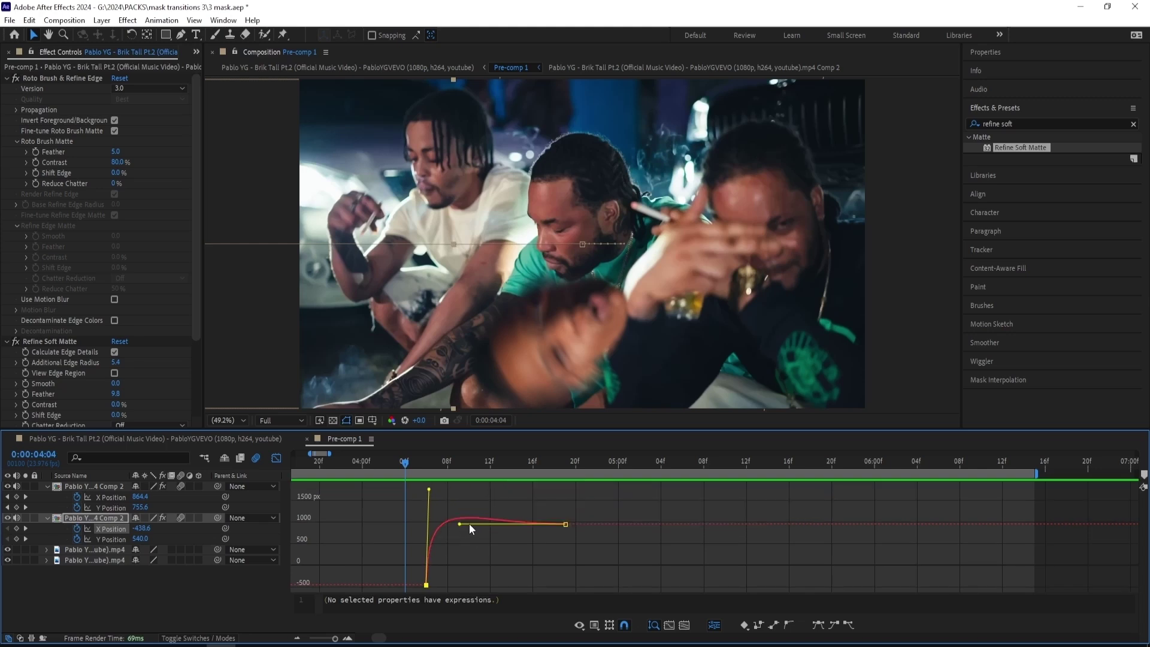
left_click(389, 461)
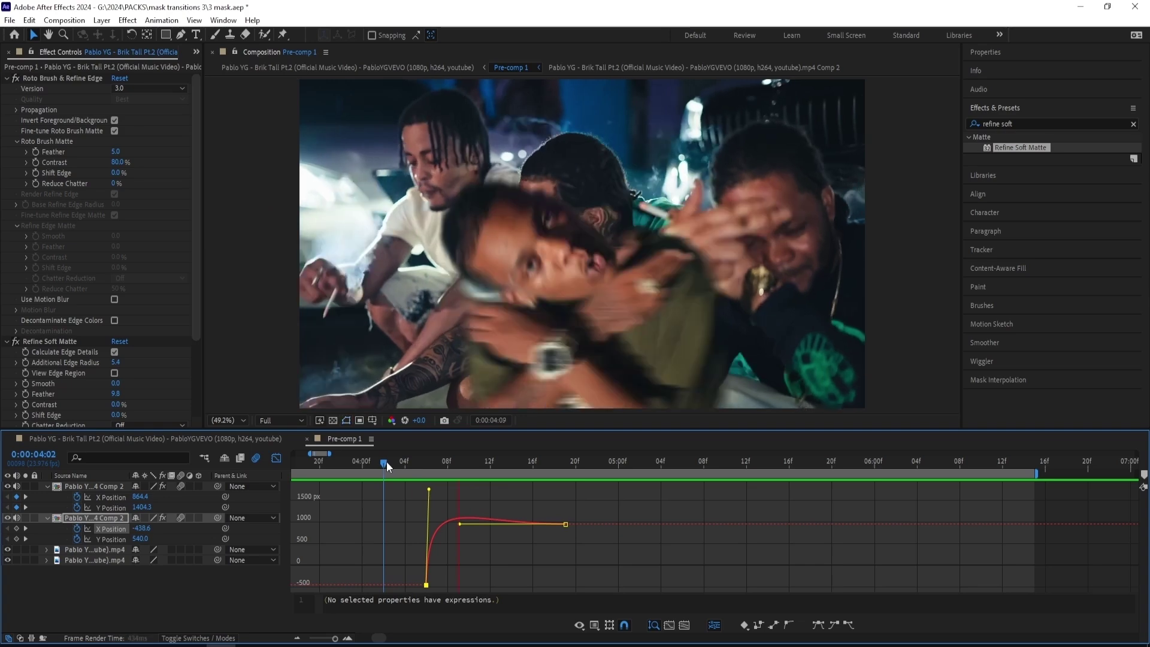
left_click(425, 505)
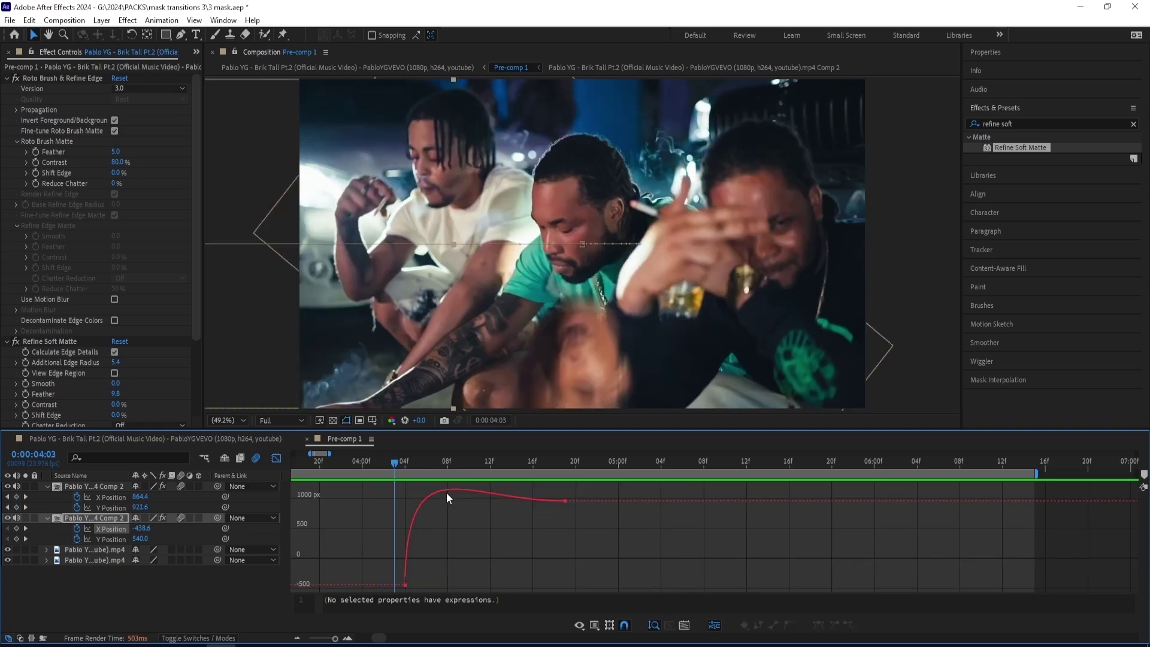
key("space")
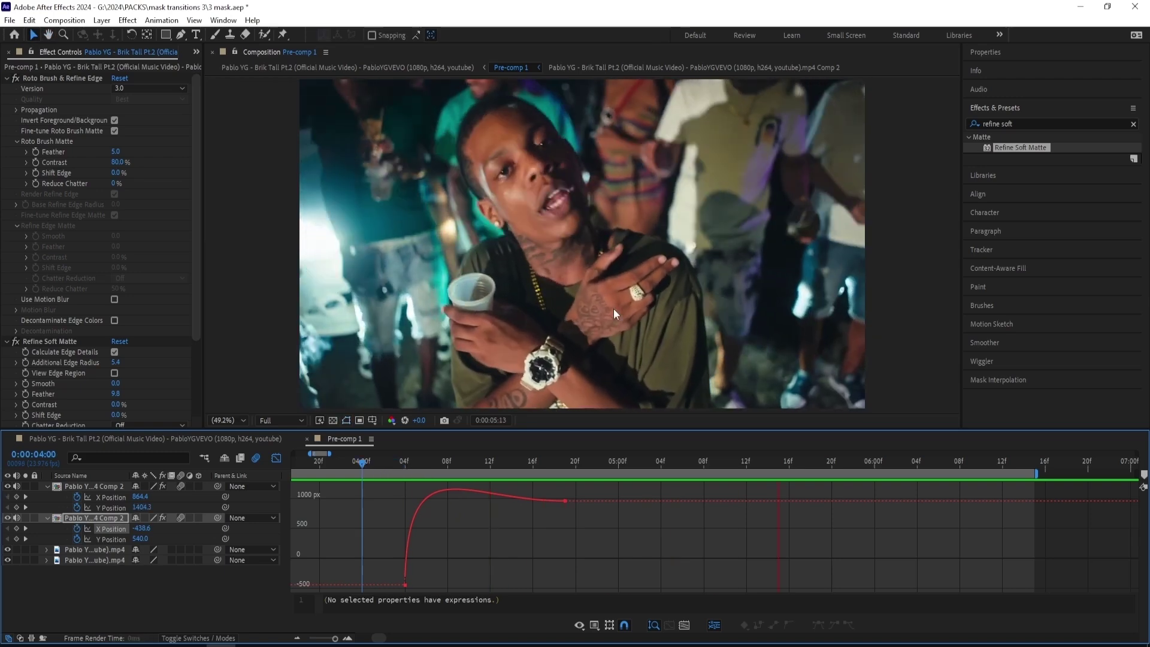
left_click_drag(368, 462, 428, 465)
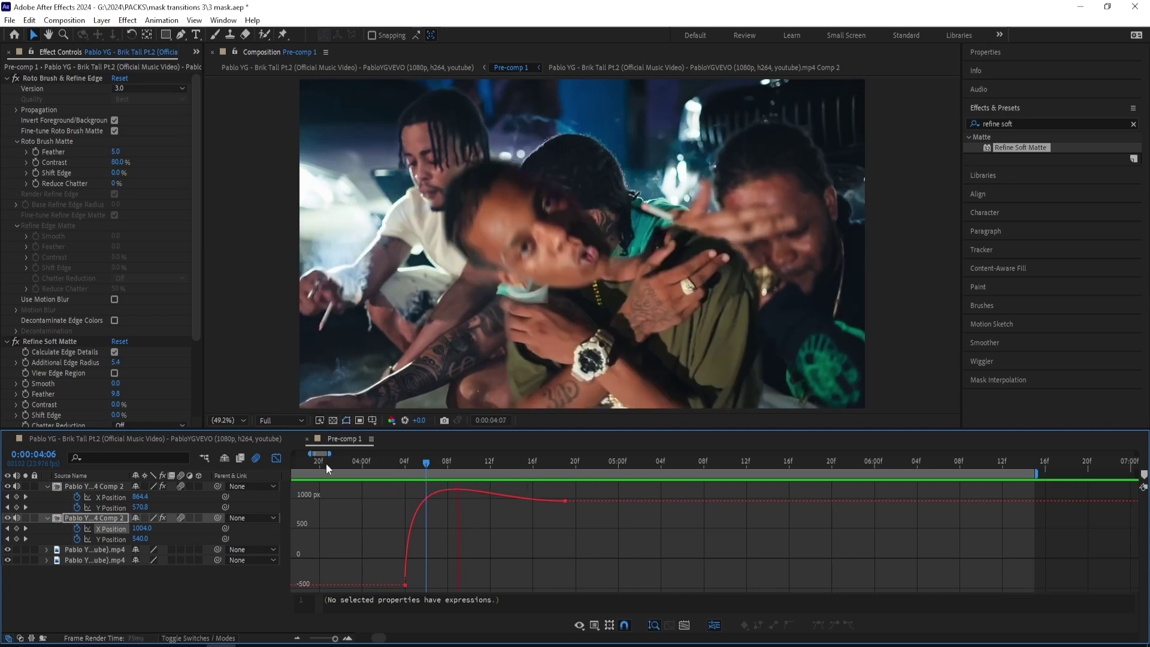
left_click(276, 458)
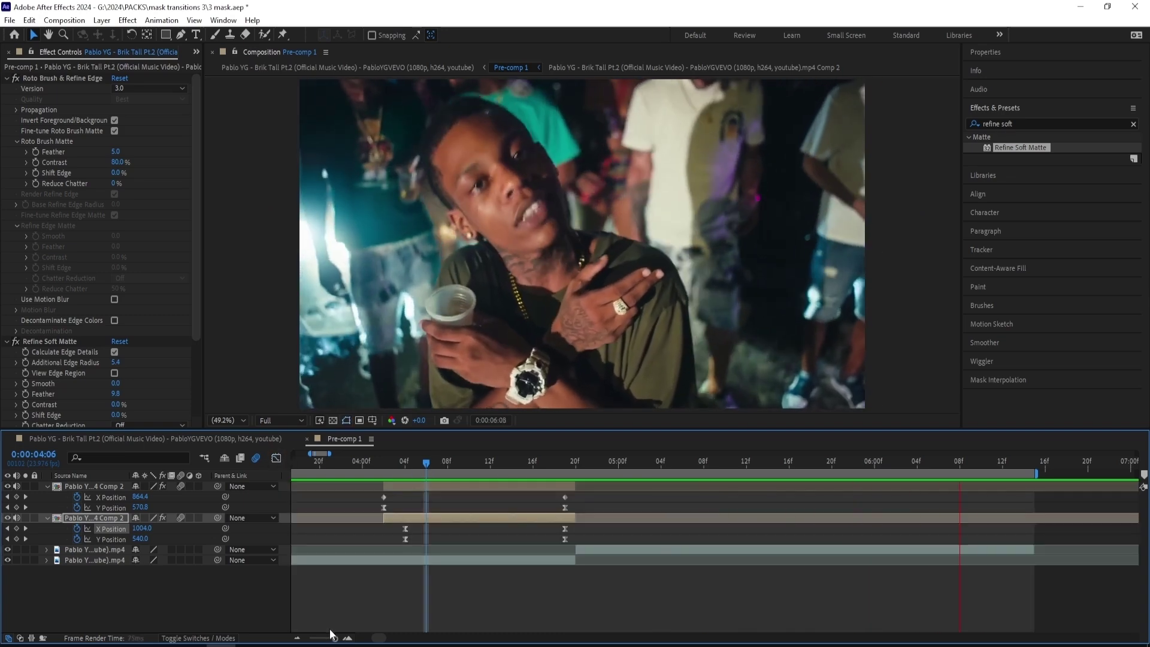
- Add an adjustment layer above the body layer and remove the part before the cut at 0:00:04:20
left_click(298, 638)
left_click(298, 639)
left_click(463, 465)
right_click(238, 369)
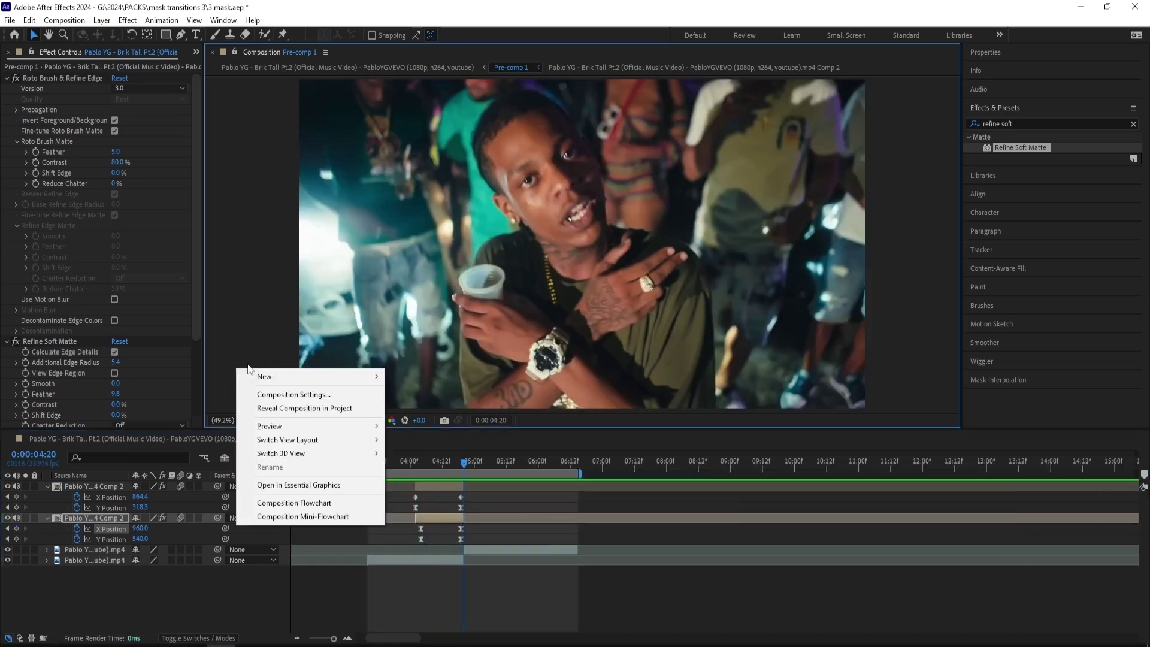
mouse_move(300, 377)
left_click(427, 477)
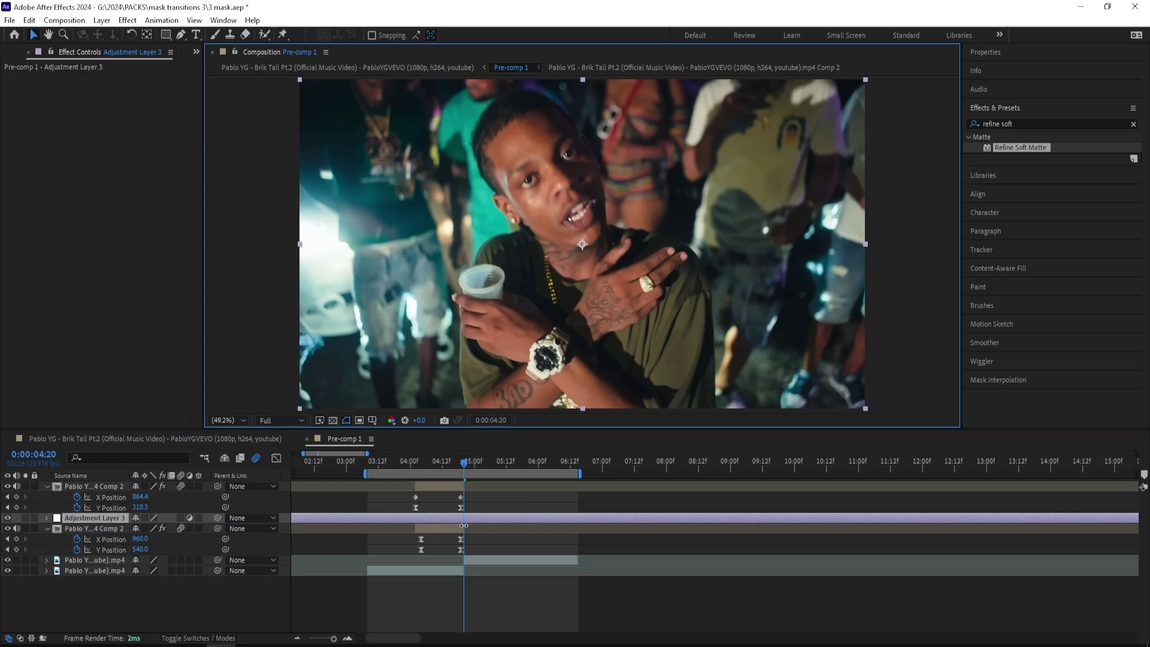
key("ctrl+shift+d")
key("Delete")
left_click(483, 518)
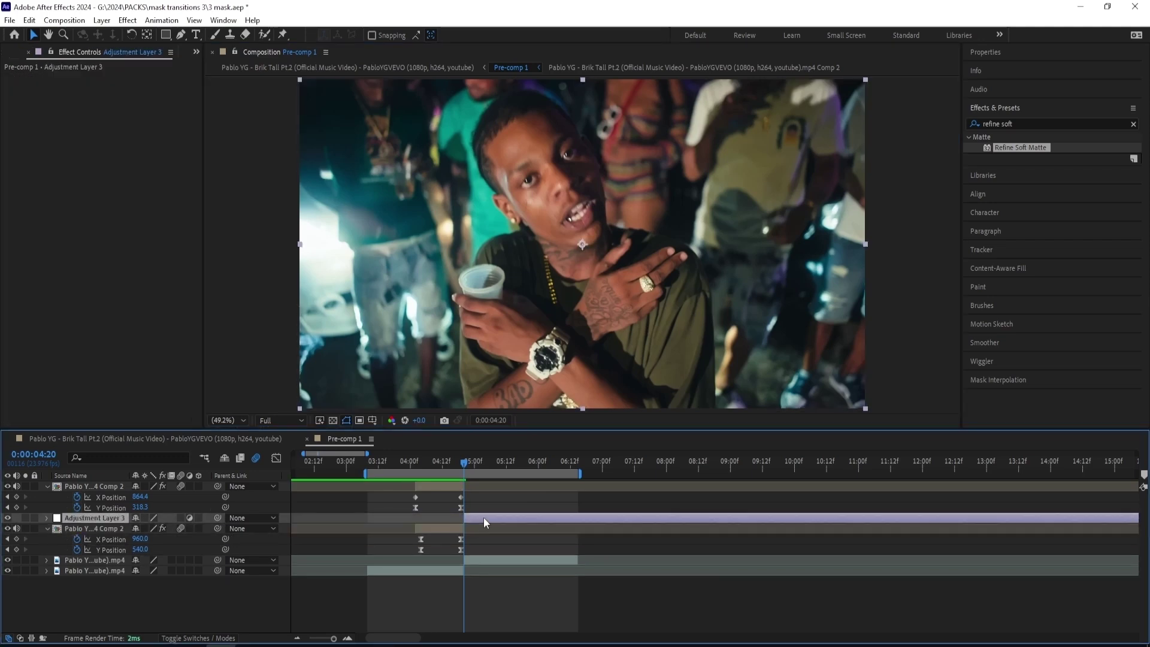
- Apply the glowshake2 preset to the adjustment layer and preview the transition across the cut
left_click(634, 608)
left_click(1002, 124)
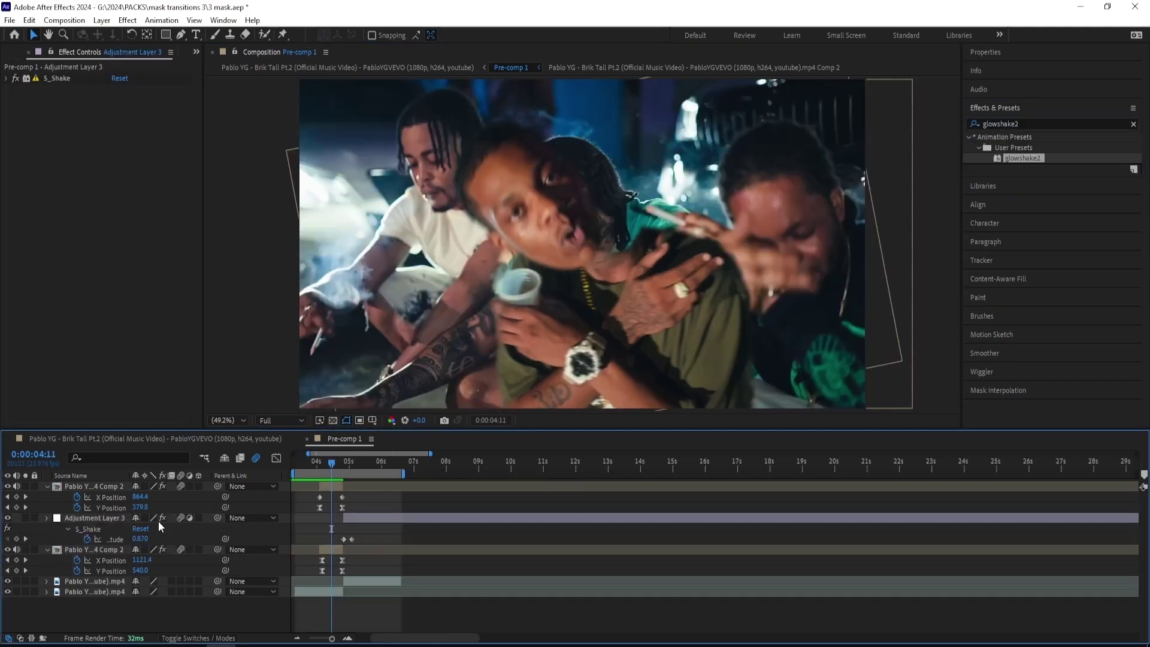
key("u")
key("space")
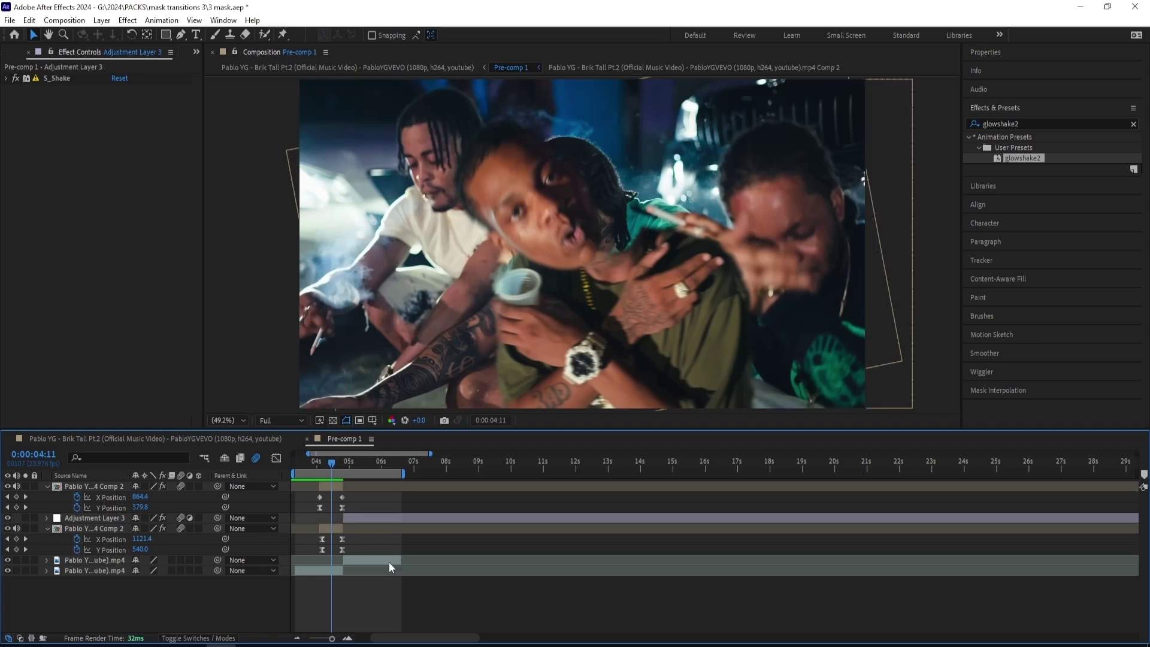
left_click(329, 462)
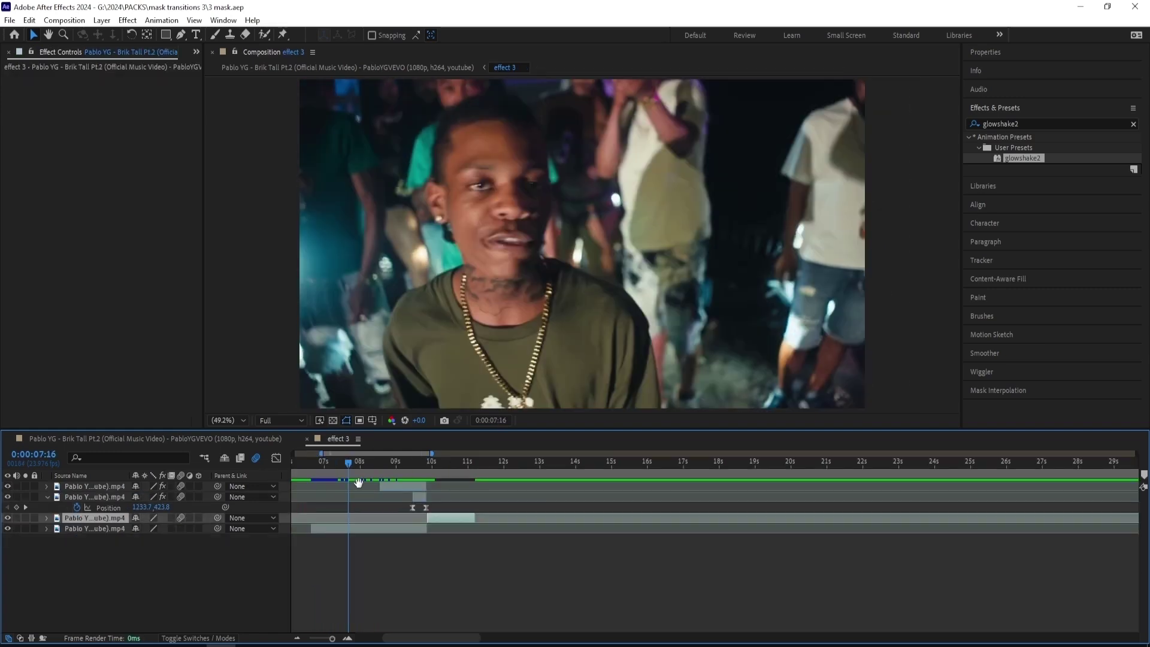
key("space")
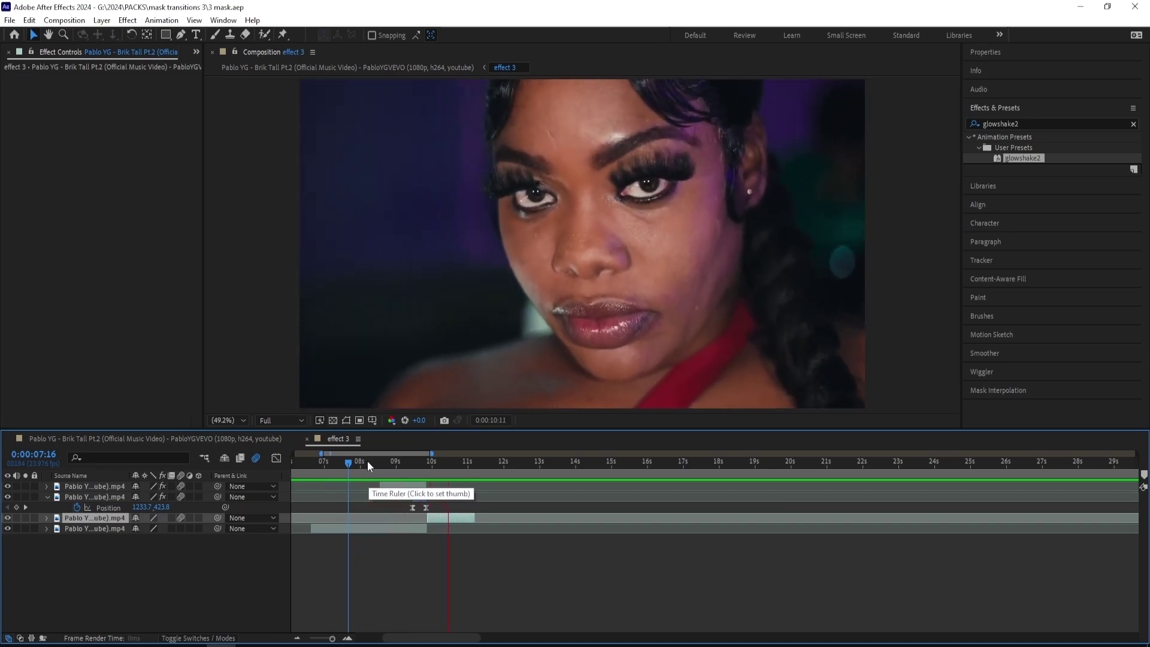
- Preview the effect 3 composition and delete its second layer, the clip copy with the position keyframes
key("space")
left_click_drag(388, 464, 478, 465)
left_click(477, 487)
left_click(478, 498)
key("Delete")
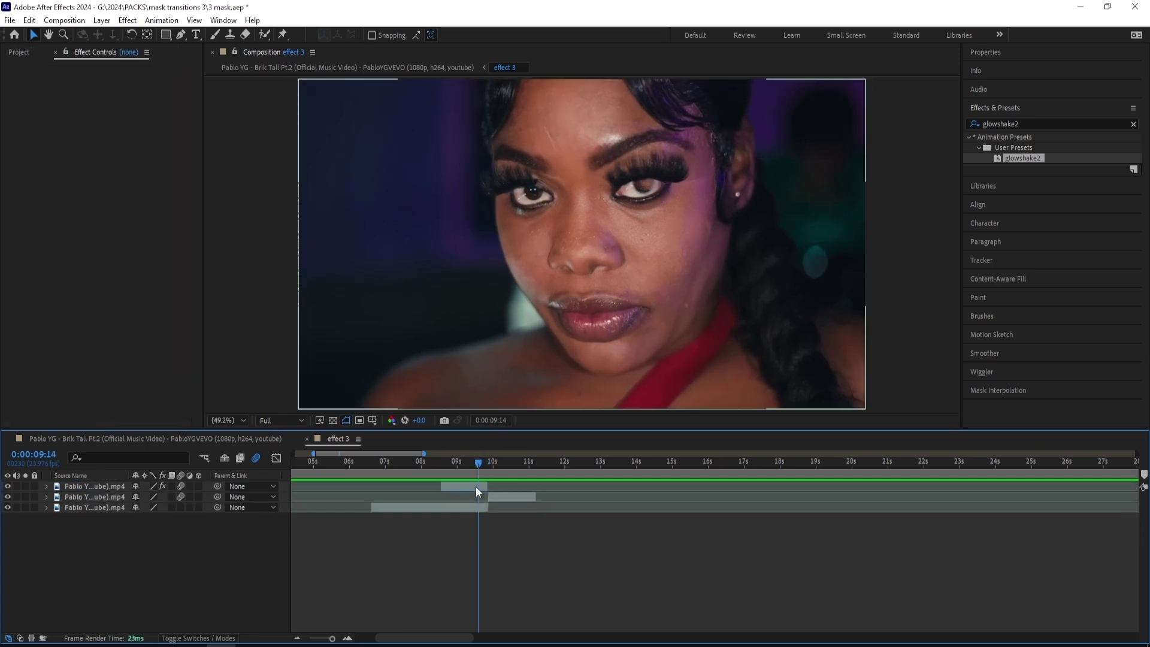
- Slide the rotoscoped clip copy earlier to overlap the end of the outgoing clip and trim off everything after 0:00:09:21
left_click_drag(478, 463, 495, 464)
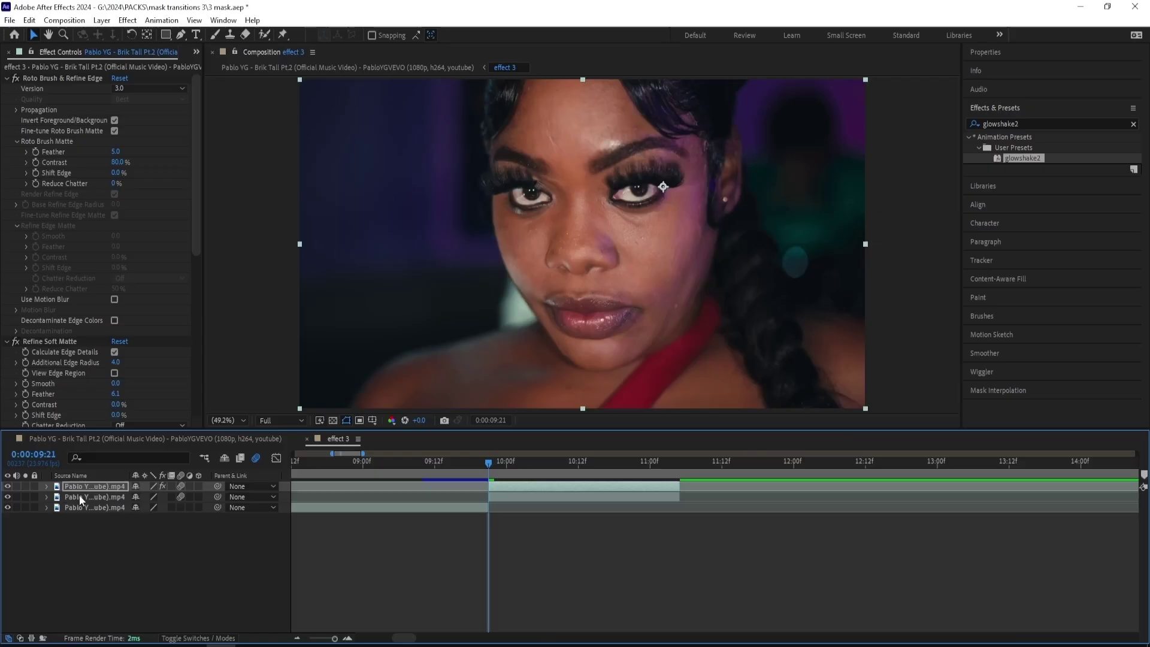
left_click(469, 556)
left_click(499, 485)
left_click_drag(659, 484, 547, 495)
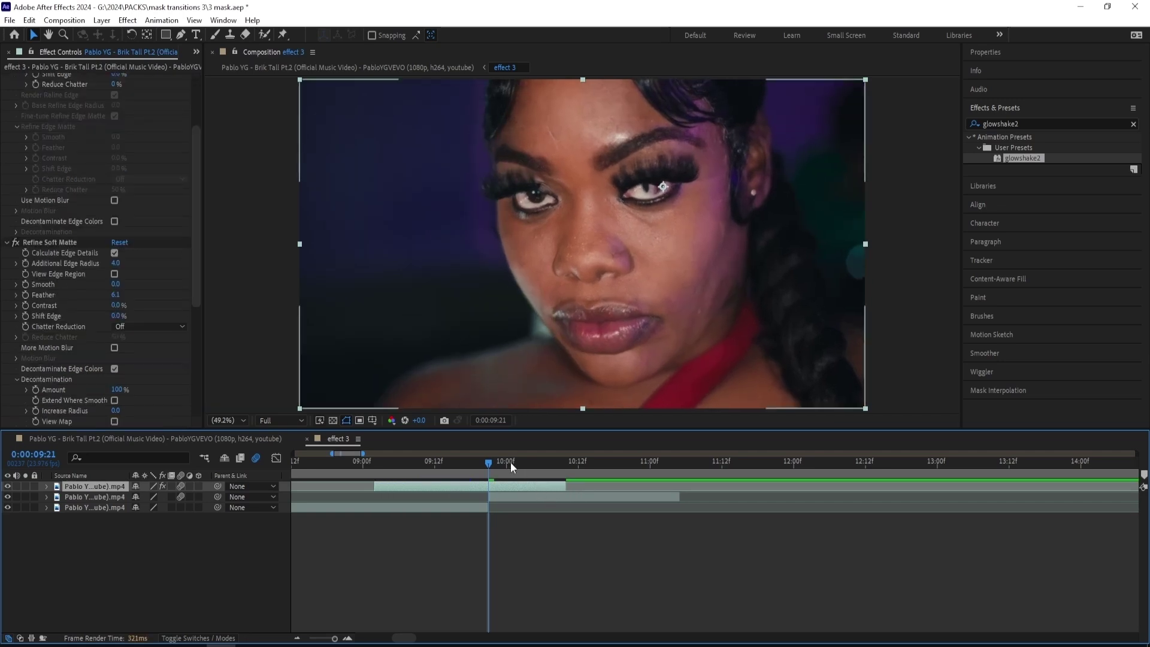
key("ctrl+shift+d")
key("Delete")
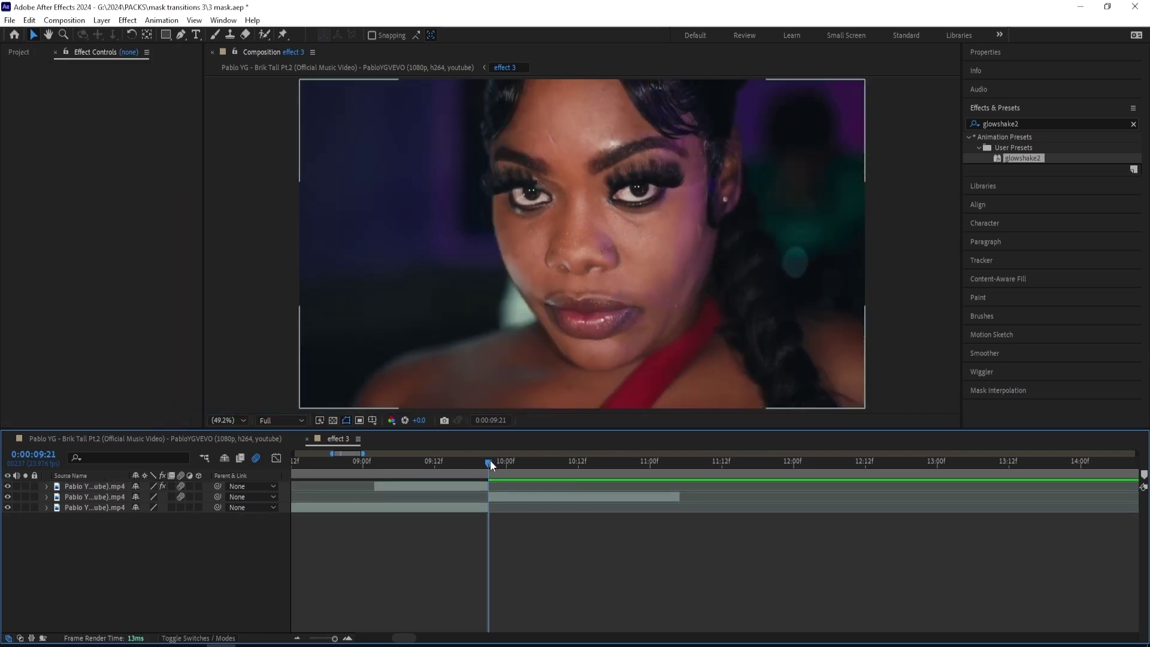
left_click_drag(490, 460, 476, 463)
left_click(471, 486)
right_click(471, 486)
mouse_move(500, 191)
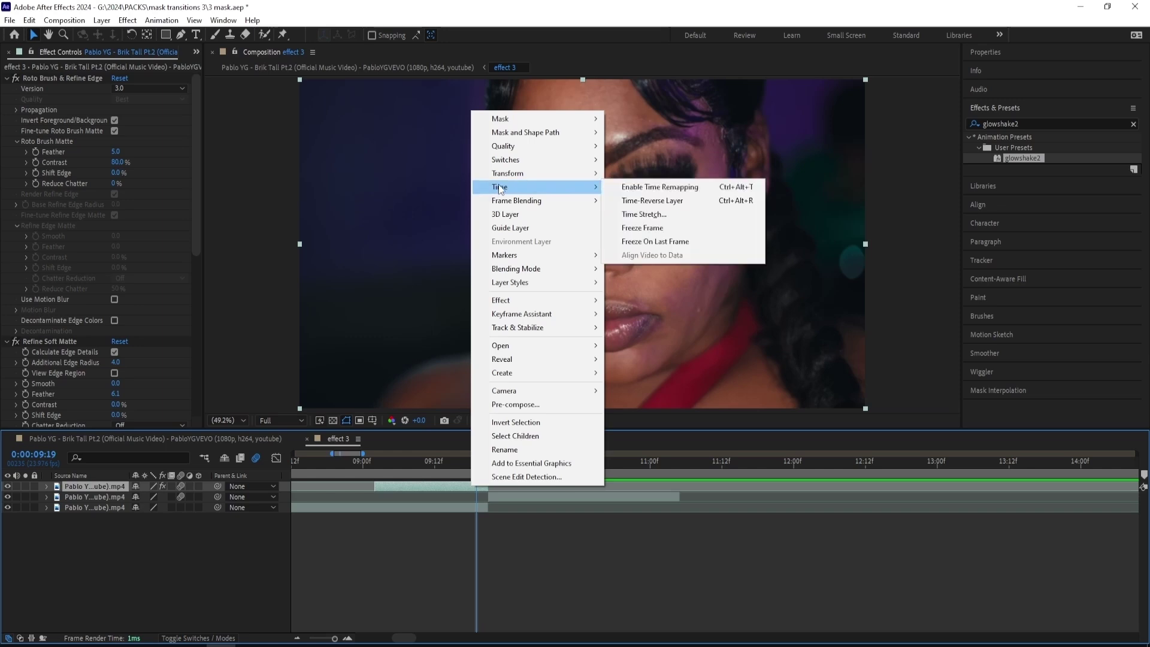
left_click(621, 244)
- At 0:00:09:02, move the top clip copy's anchor point onto the woman's eye
left_click_drag(477, 462, 368, 483)
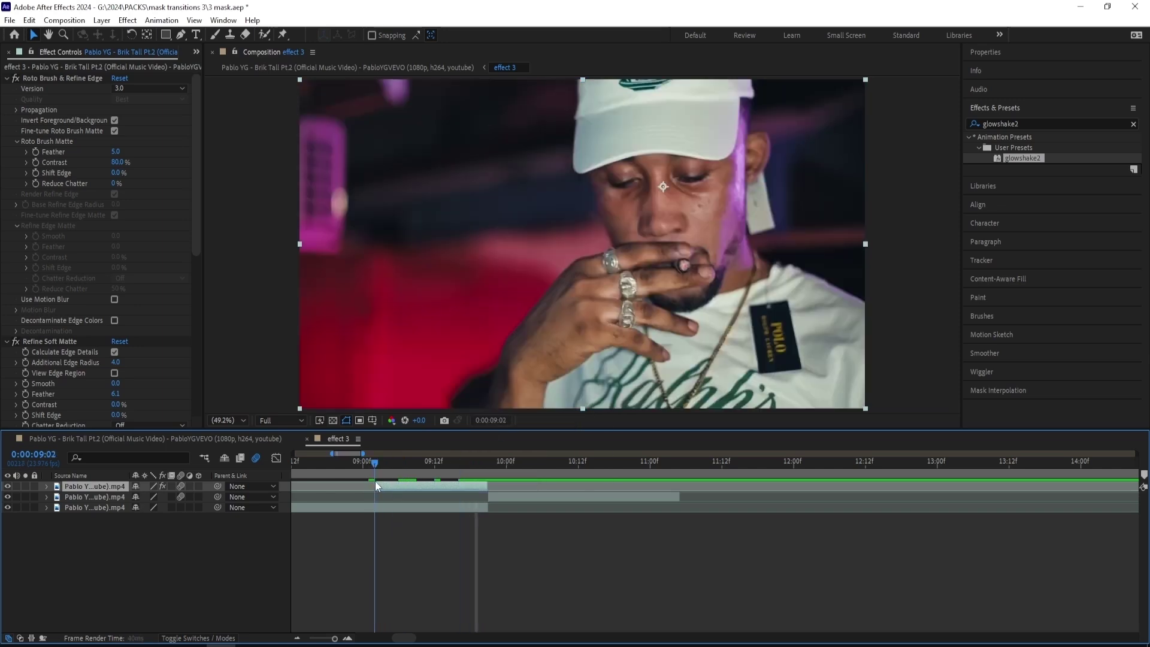
key("y")
left_click_drag(666, 184, 657, 183)
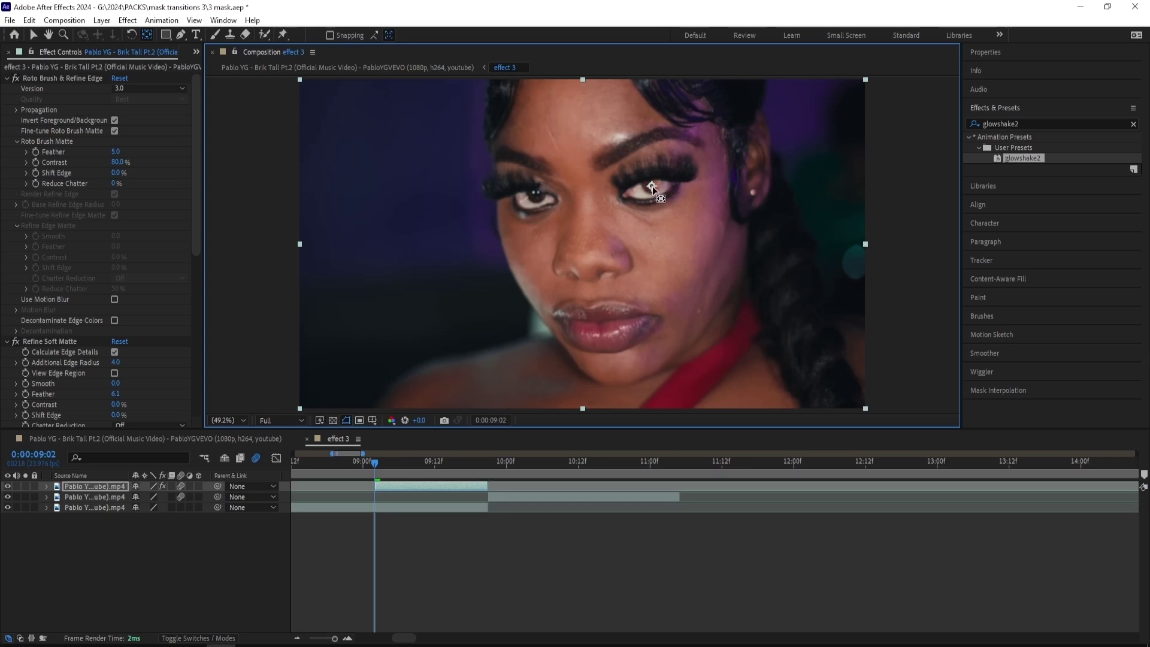
- Keyframe the top copy's Scale from 4051% at 0:00:09:02 down to 100% at 0:00:09:20
key("s")
key("v")
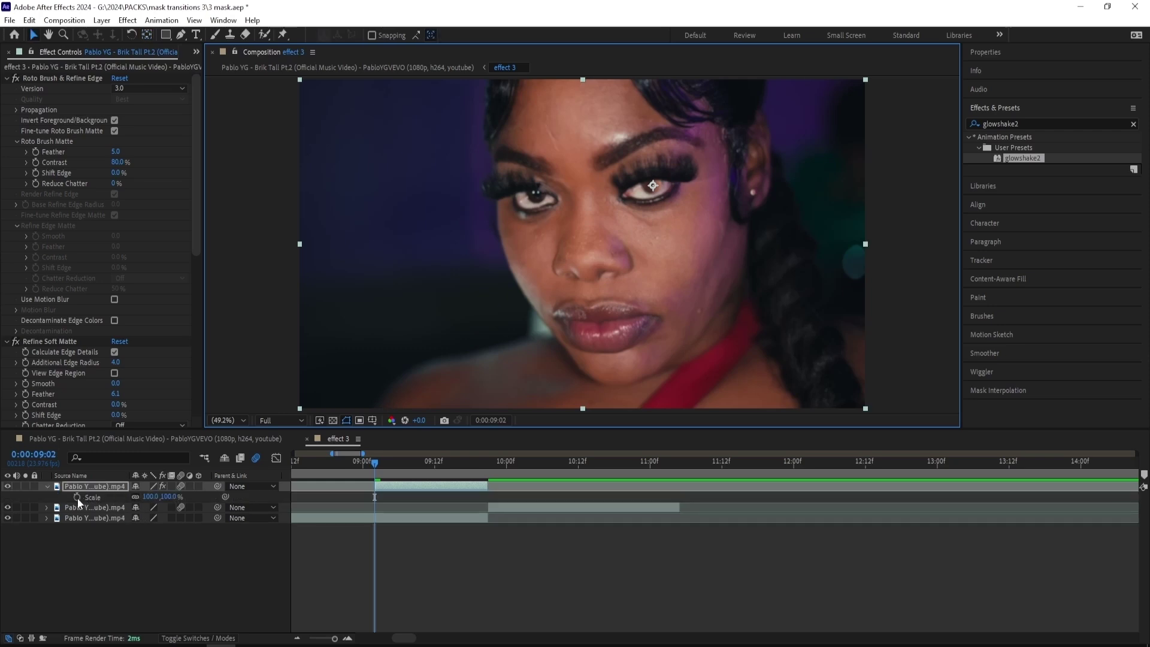
left_click(77, 497)
left_click_drag(375, 496, 483, 497)
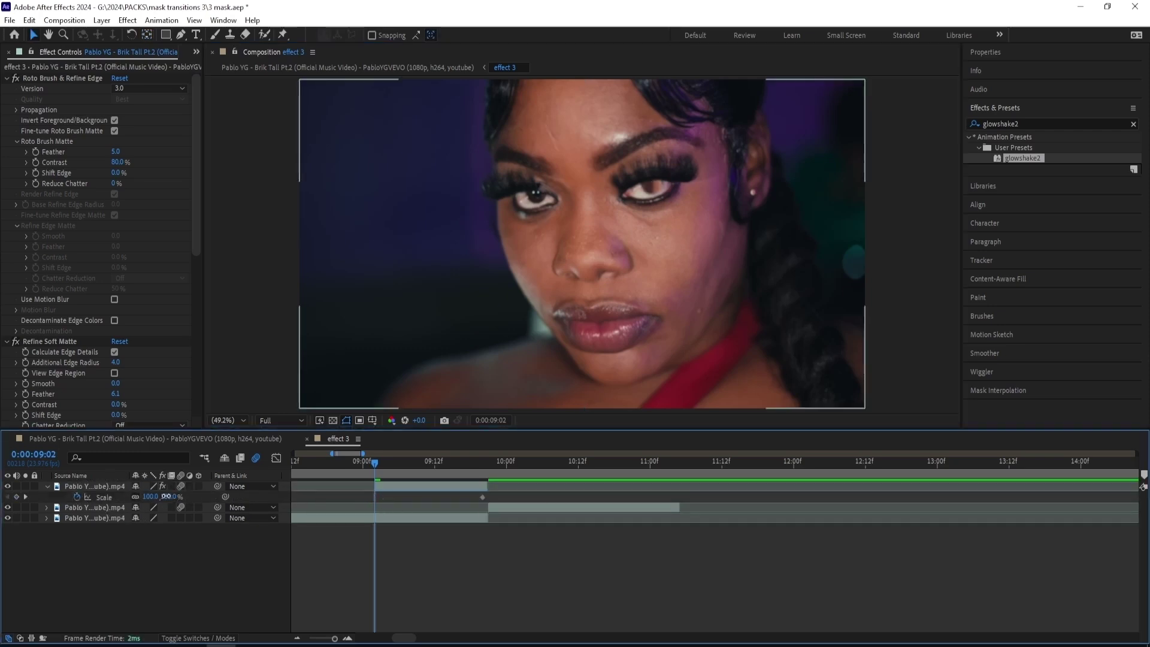
left_click_drag(151, 497, 1148, 395)
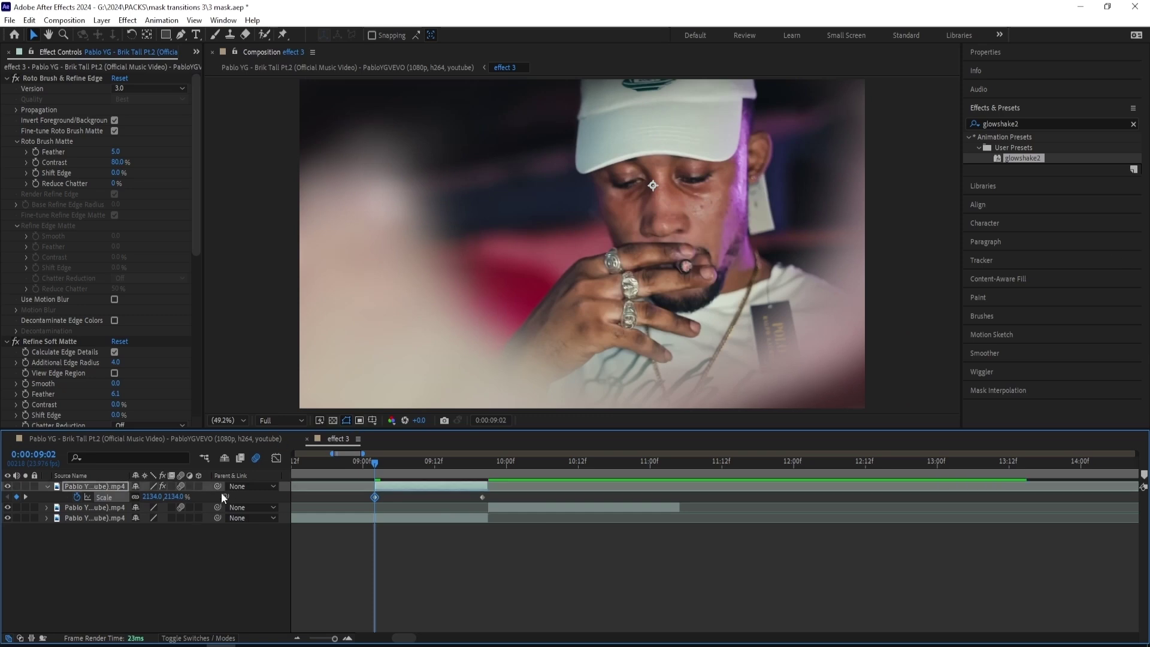
left_click_drag(167, 497, 1147, 317)
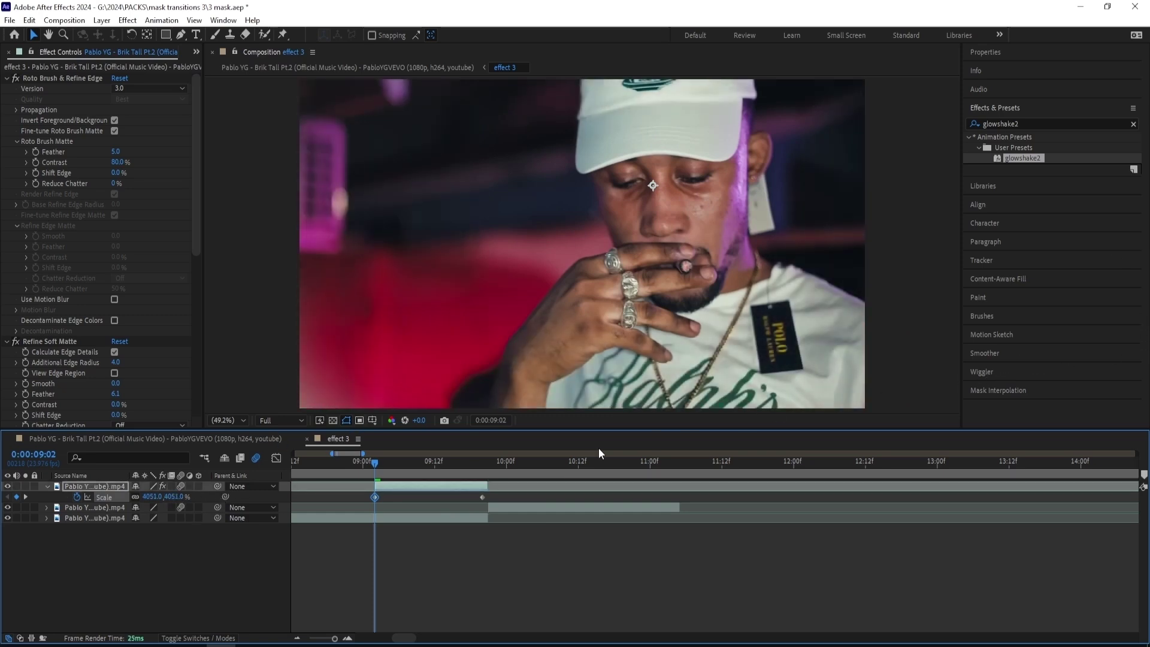
scroll(676, 232, "down", 2)
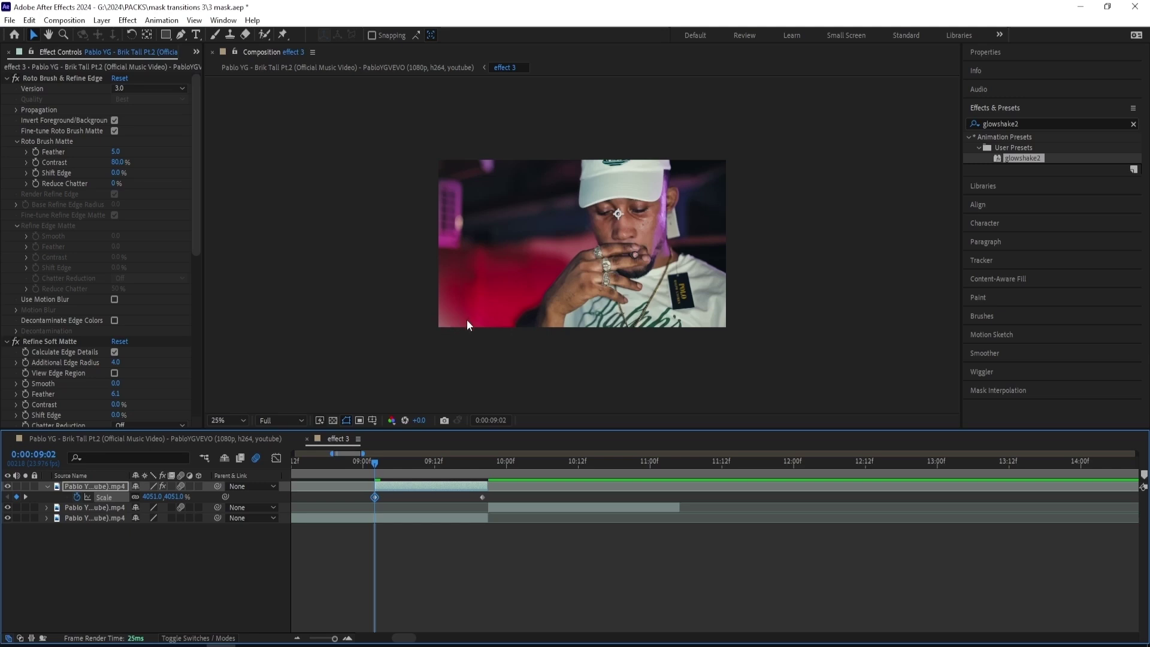
left_click(246, 427)
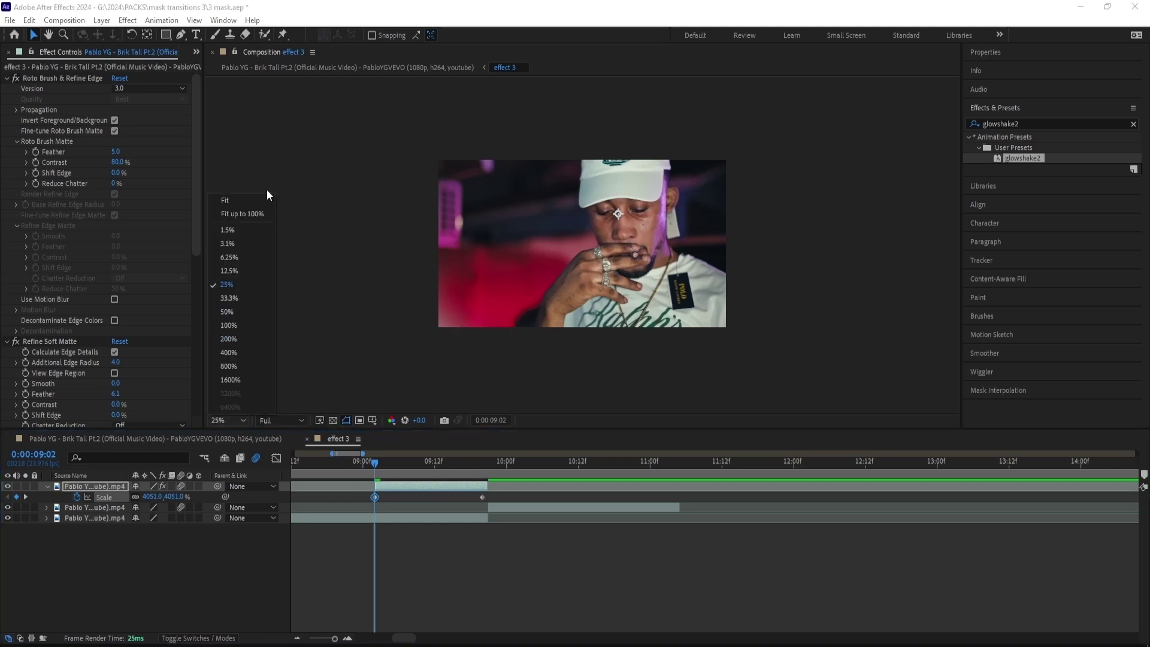
left_click(267, 190)
- Apply Easy Ease to both Scale keyframes and shape the value graph into a steep initial drop with a long ease-out
key("F9")
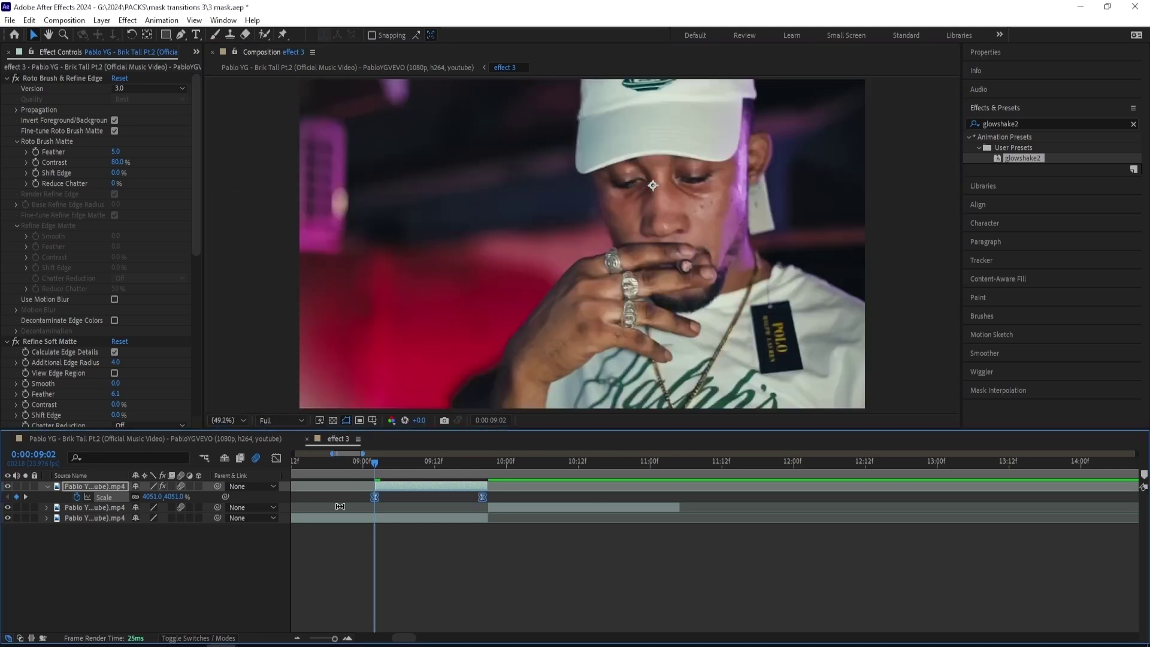
left_click(276, 458)
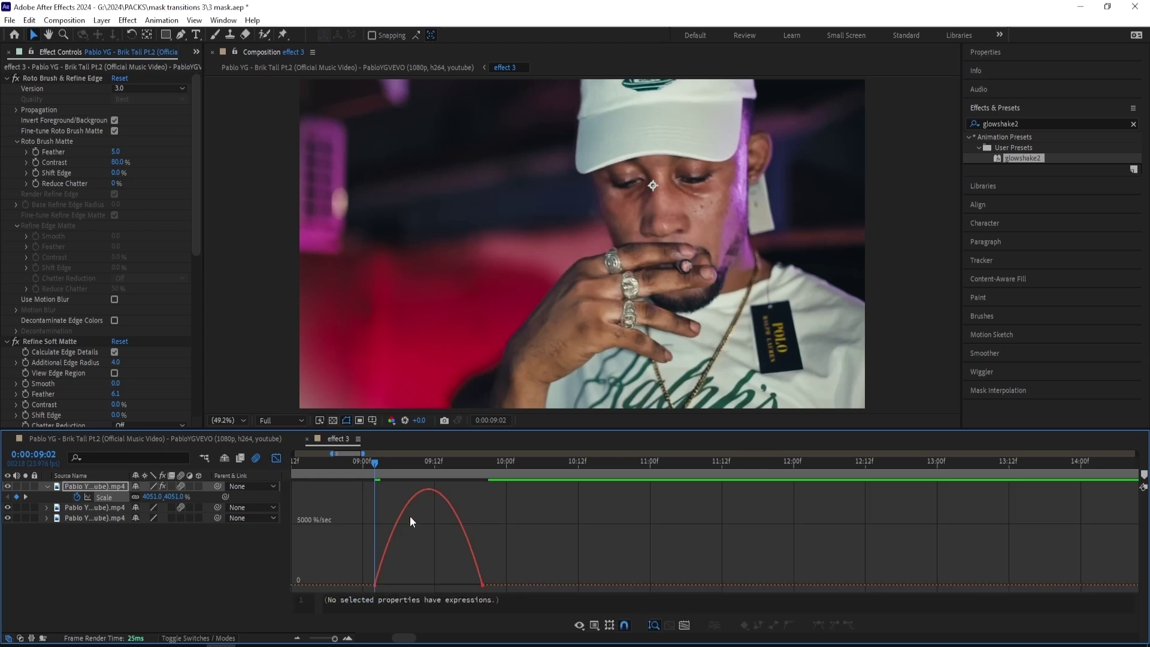
left_click(595, 625)
left_click(628, 492)
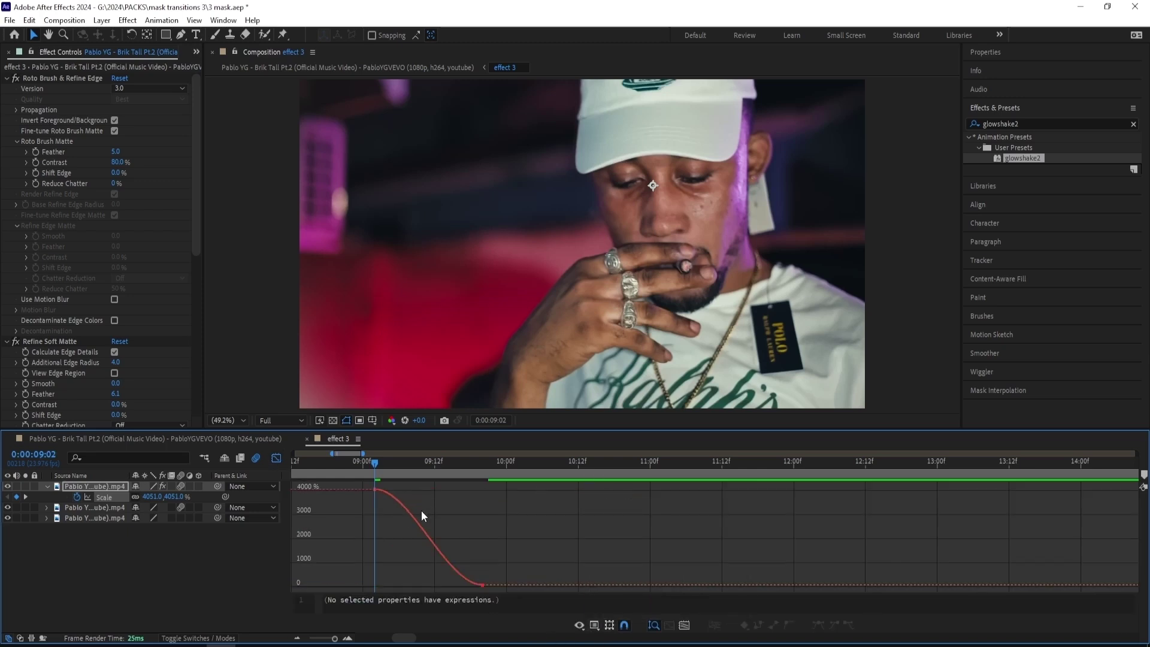
left_click(421, 514)
left_click_drag(411, 490, 337, 574)
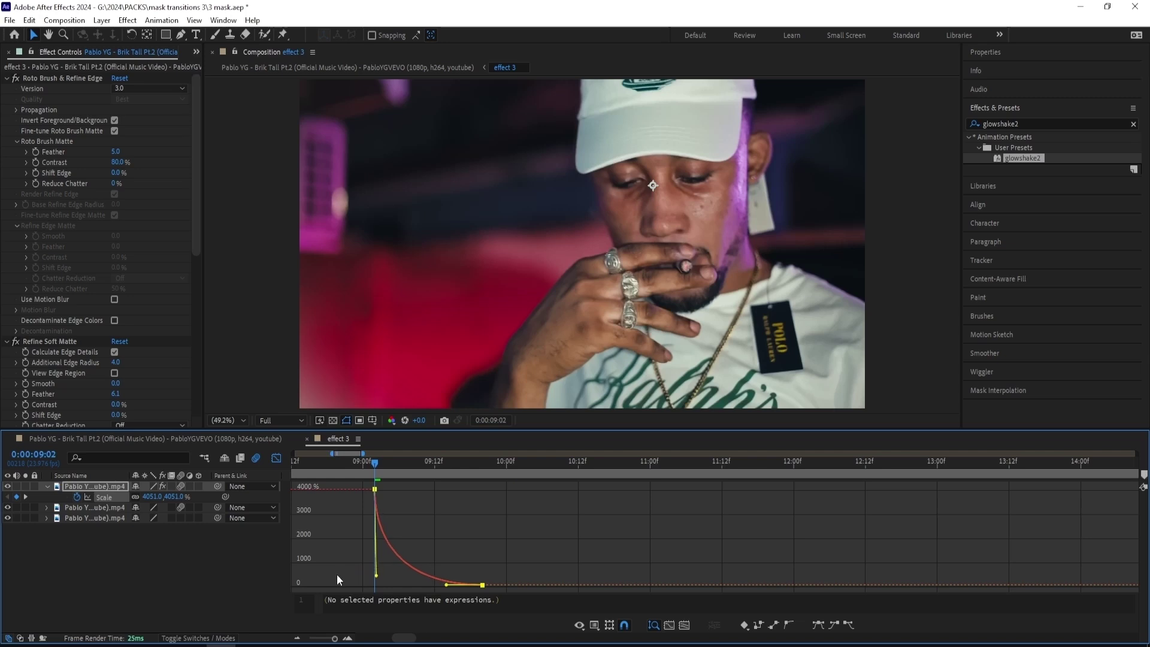
left_click_drag(447, 583, 382, 589)
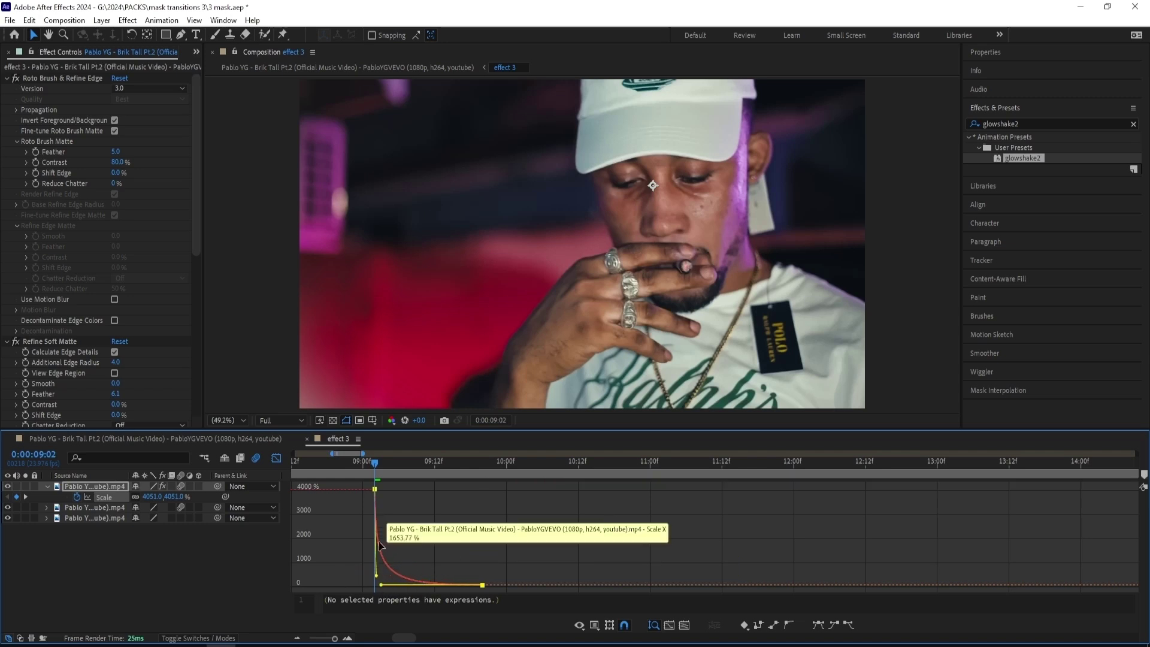
- Preview the zoom and extend the ending Scale keyframe's ease handle back to the starting keyframe's time
left_click(202, 495)
key("space")
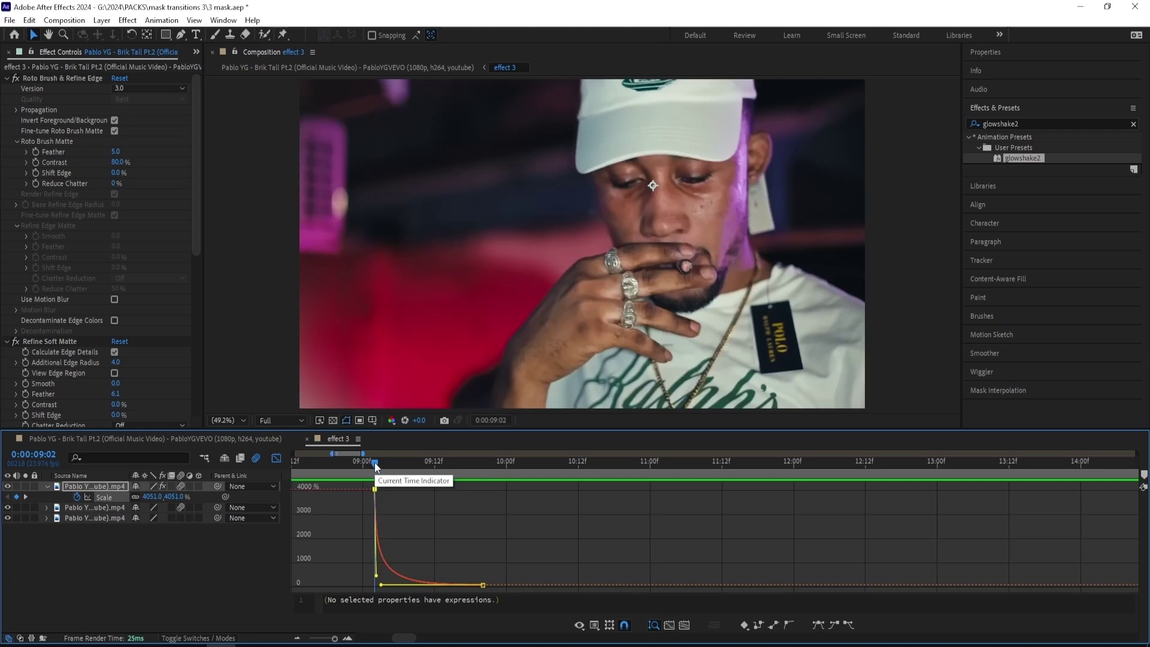
left_click_drag(373, 463, 446, 461)
left_click_drag(382, 585, 376, 585)
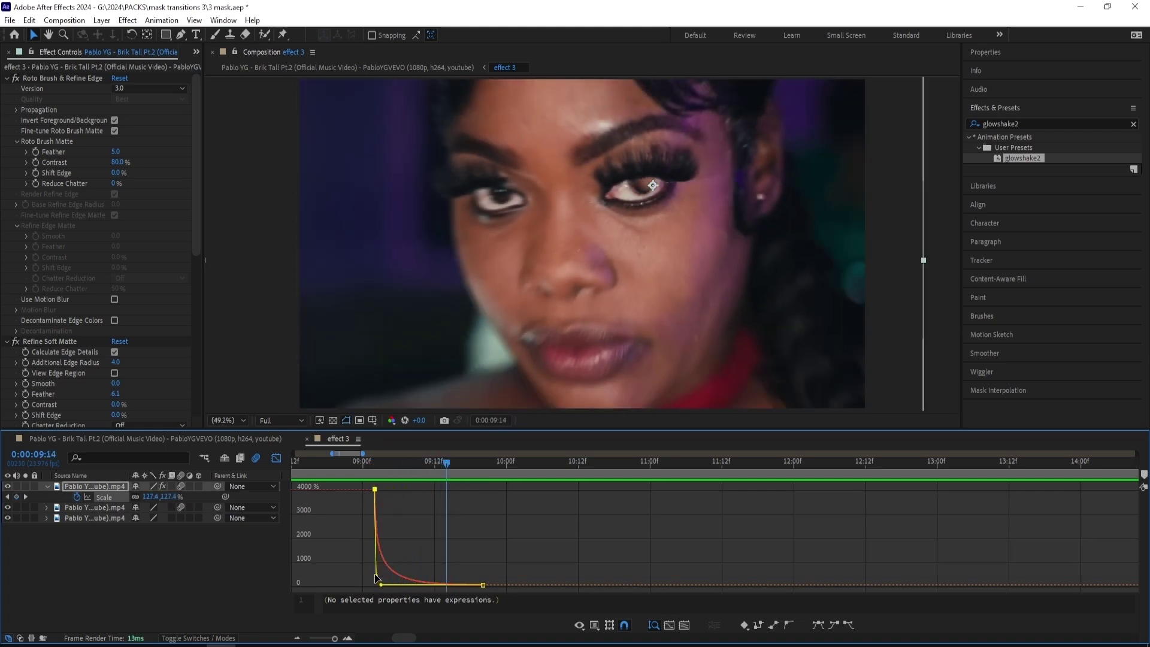
left_click(377, 464)
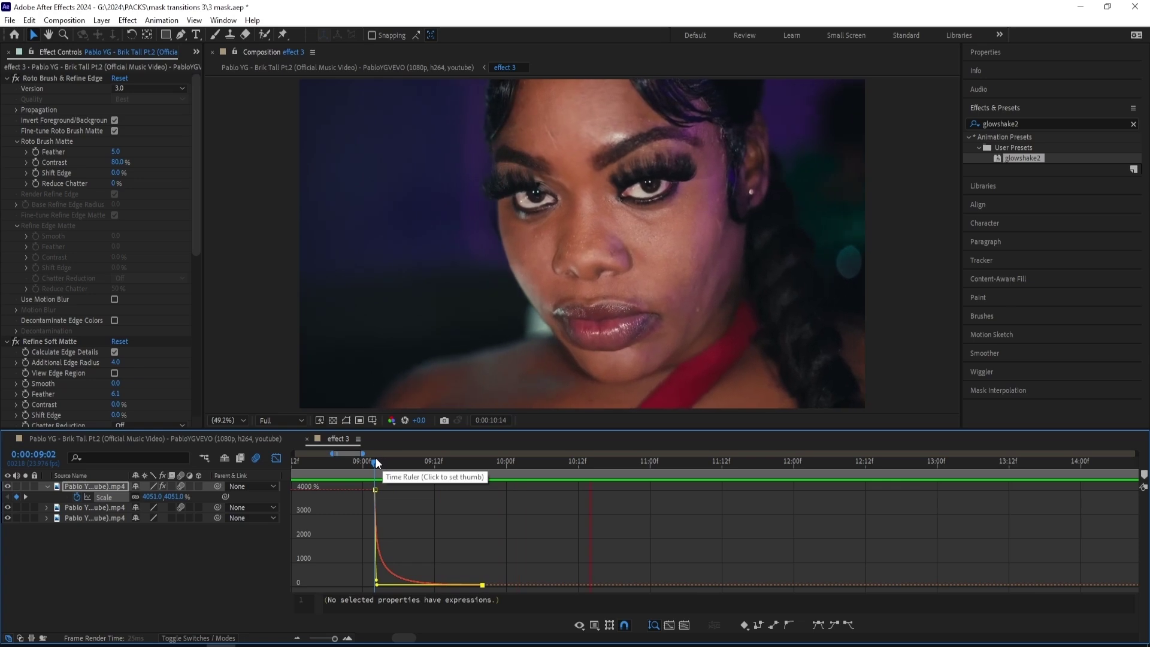
left_click(276, 458)
- Duplicate the scaled clip copy, turn off Invert Foreground/Background on the lower duplicate, and check the isolated eyes with the top copy hidden
left_click_drag(373, 473, 455, 493)
left_click(458, 488)
key("ctrl+d")
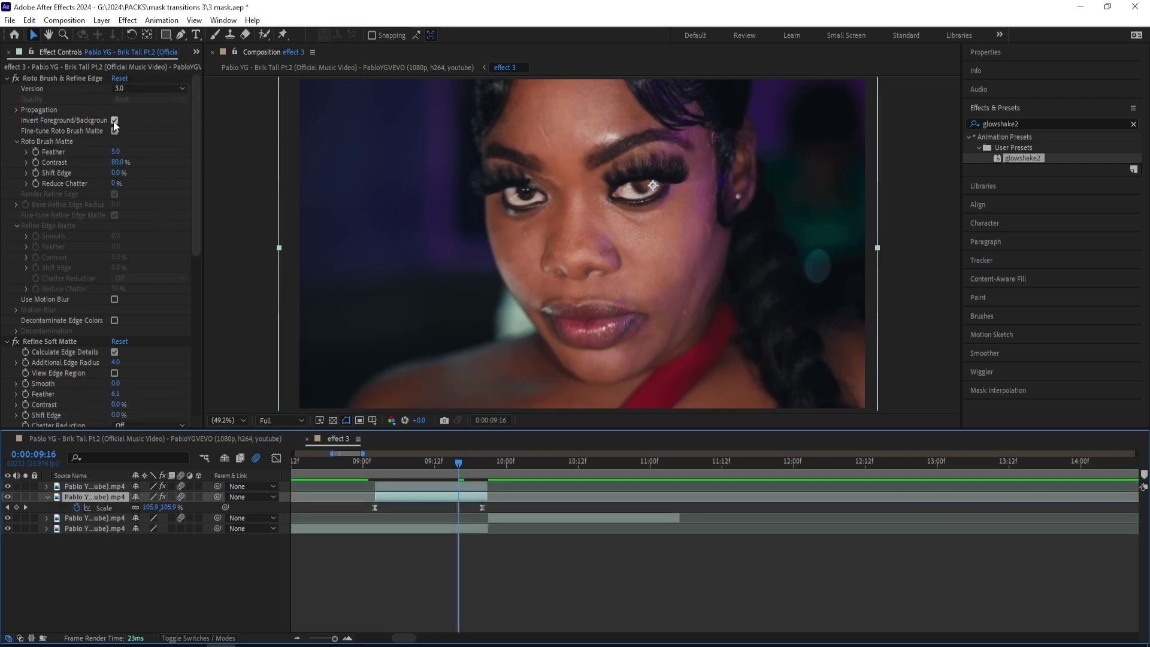
left_click(115, 121)
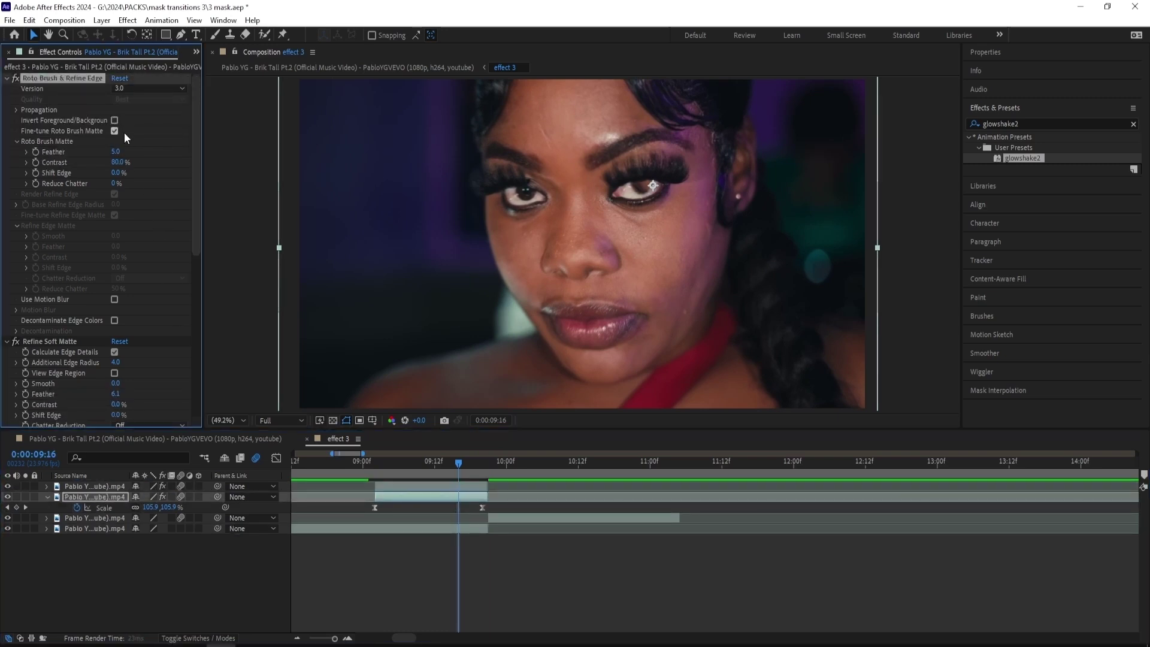
left_click(450, 488)
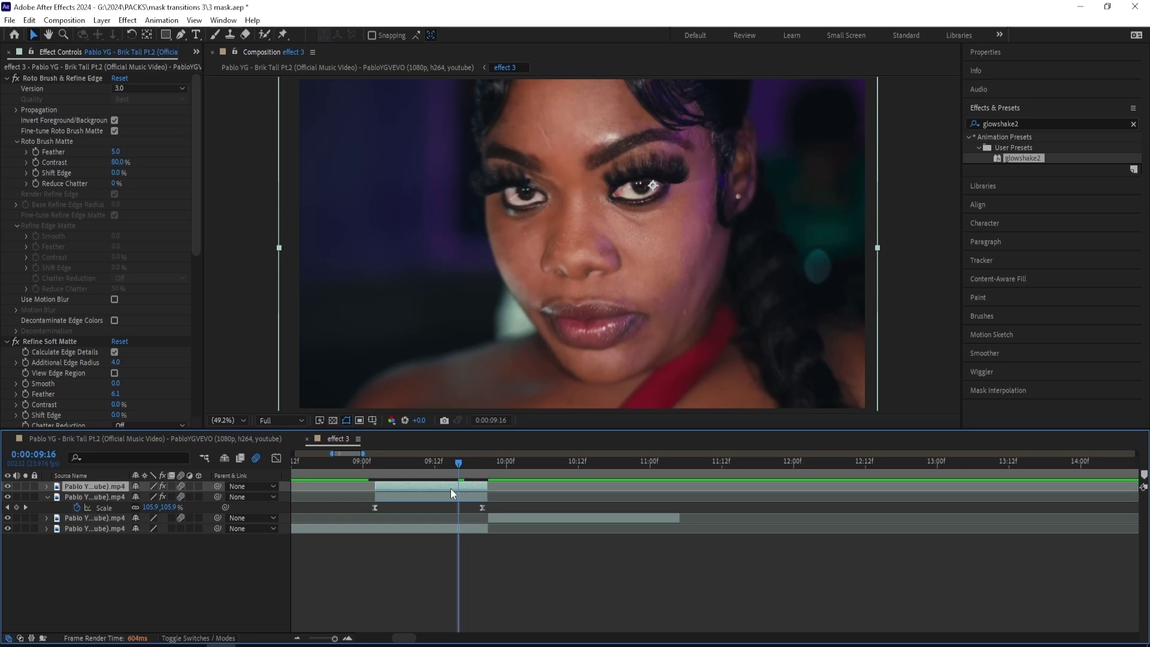
left_click(115, 120)
left_click(9, 487)
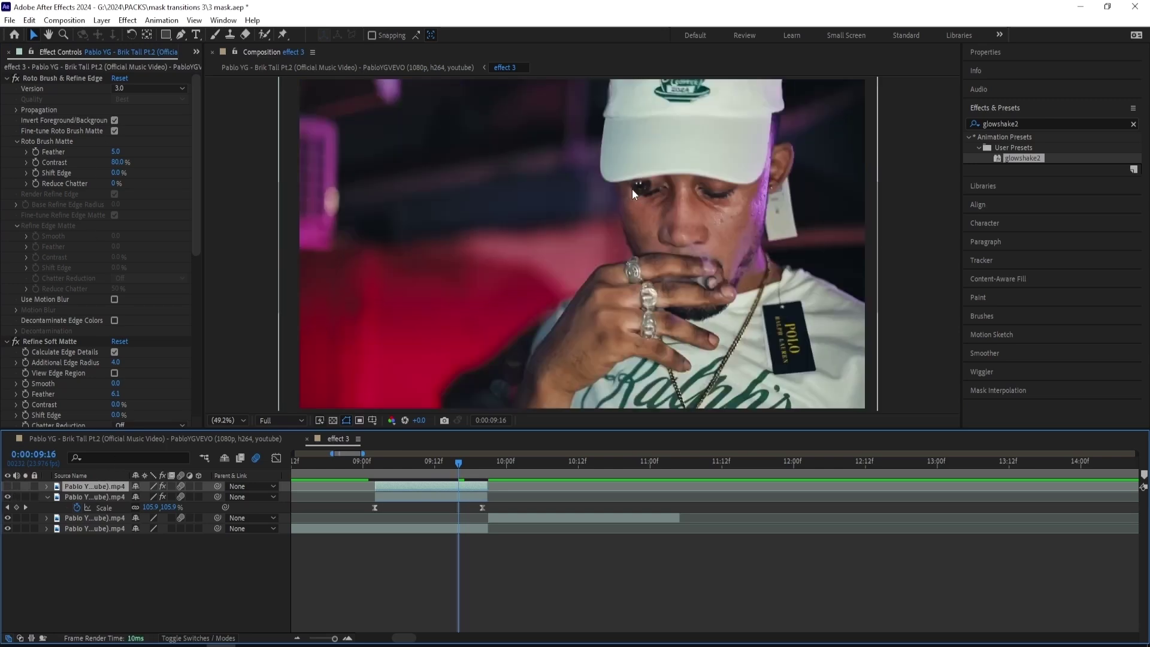
- Add a Position keyframe to the lower, non-inverted eye copy at 0:00:09:20
left_click(446, 498)
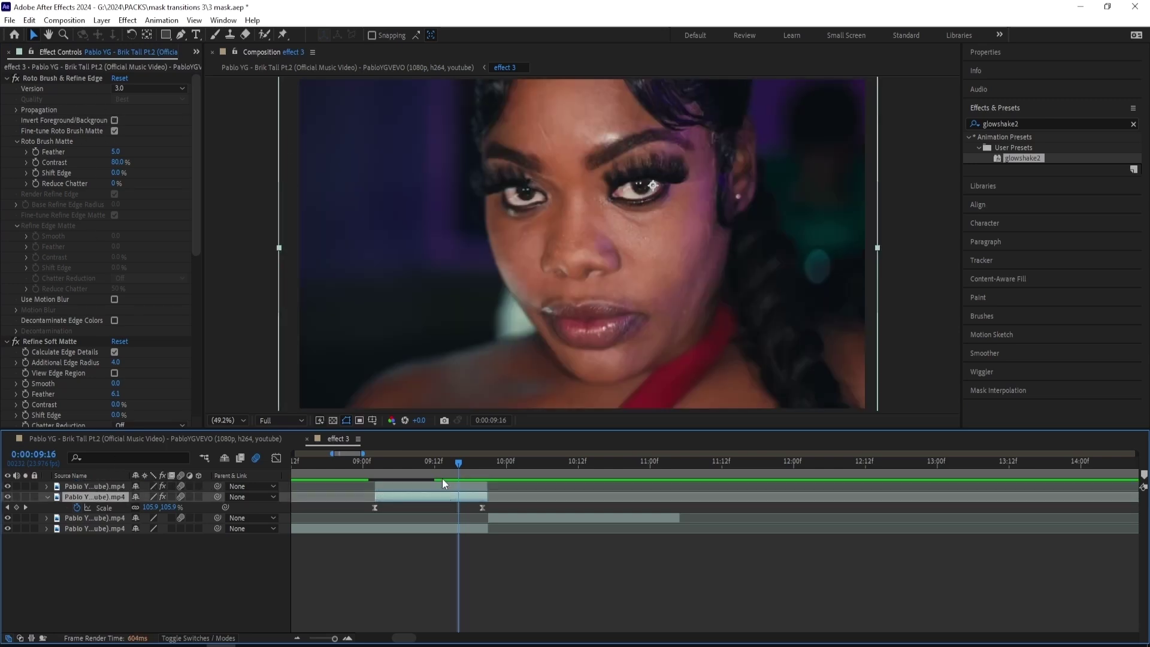
left_click(477, 467)
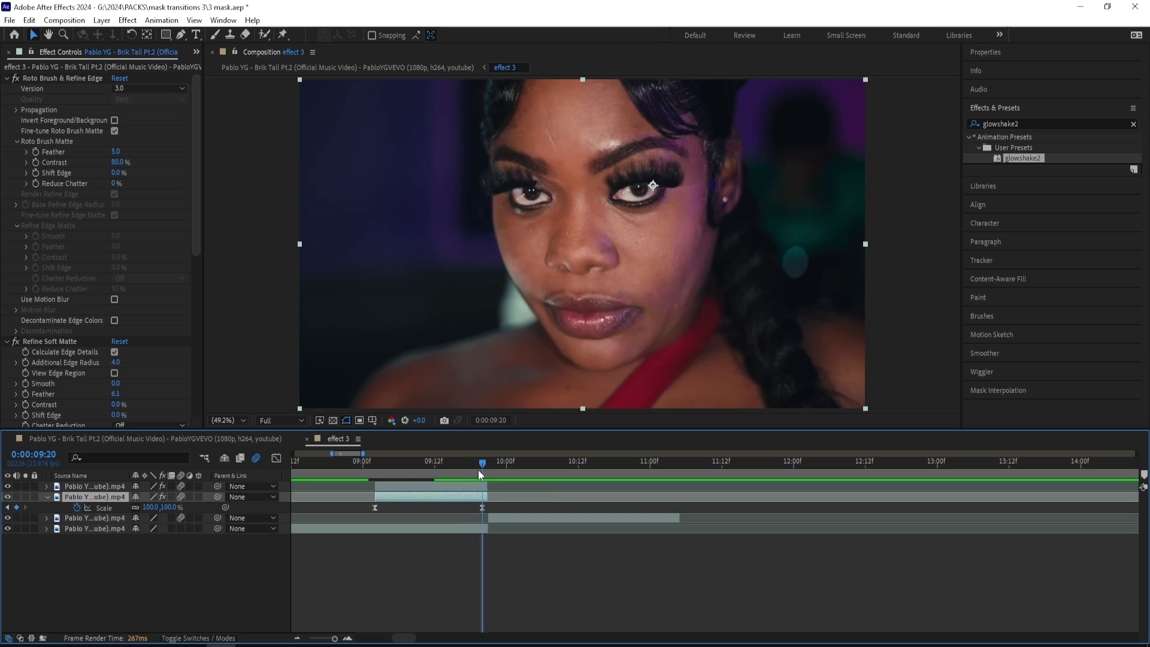
key("p")
left_click(76, 508)
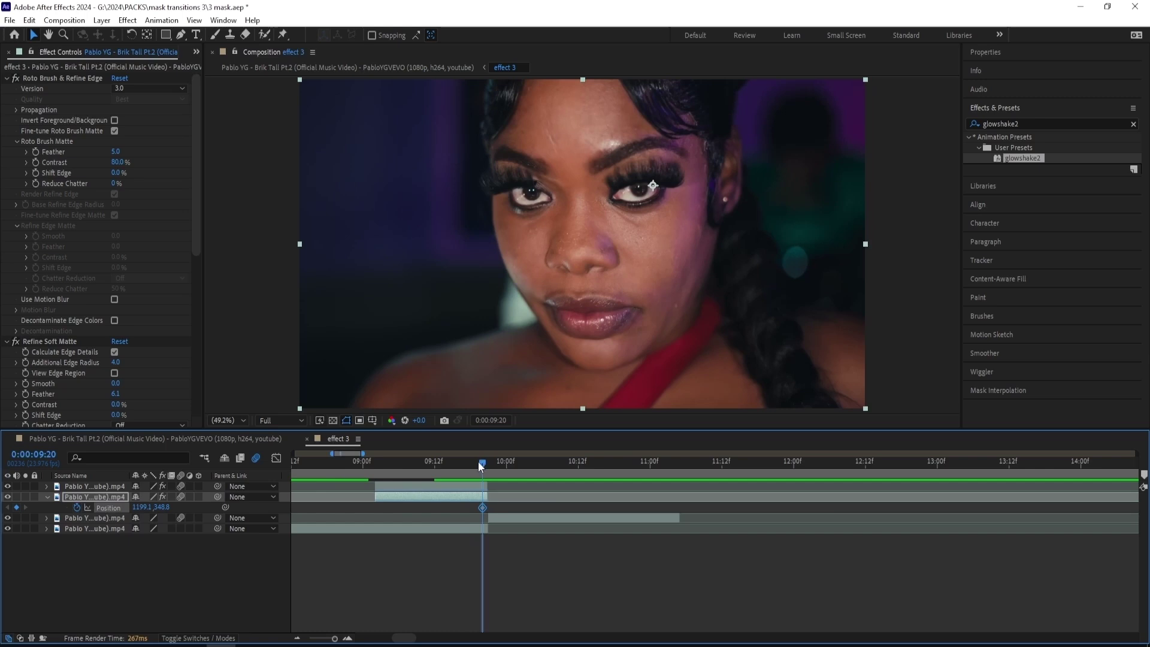
- Split the eye copy at 0:00:09:14 and delete the part before it
mouse_move(478, 461)
left_mouse_down()
mouse_move(440, 466)
mouse_move(451, 470)
mouse_move(444, 497)
left_mouse_up()
key("ctrl+shift+d")
left_click(437, 509)
key("Delete")
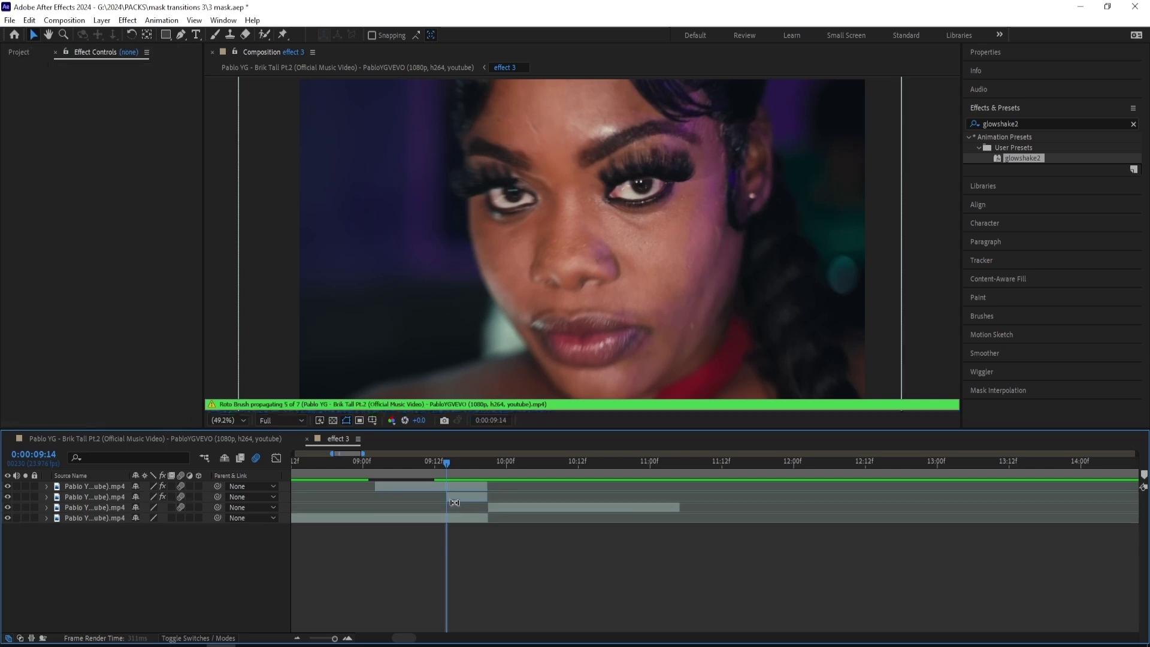
- Set the remaining eye copy's Position to 1199.1, 411.8 at 0:00:09:14
left_click(455, 500)
key("u")
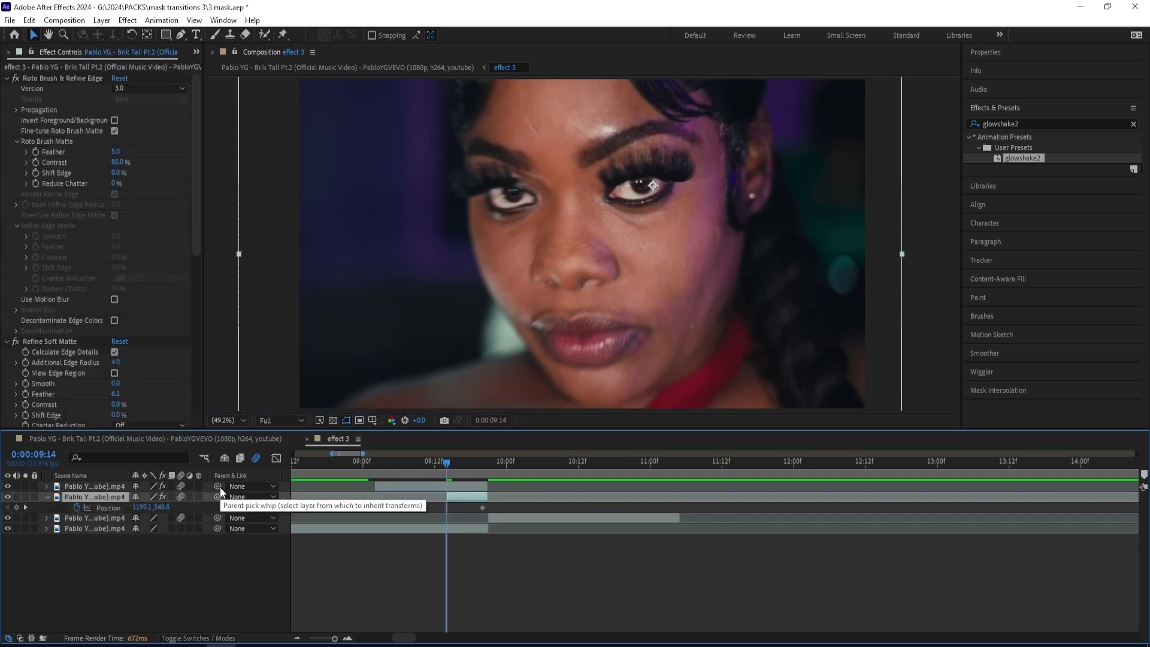
left_click_drag(167, 509, 199, 513)
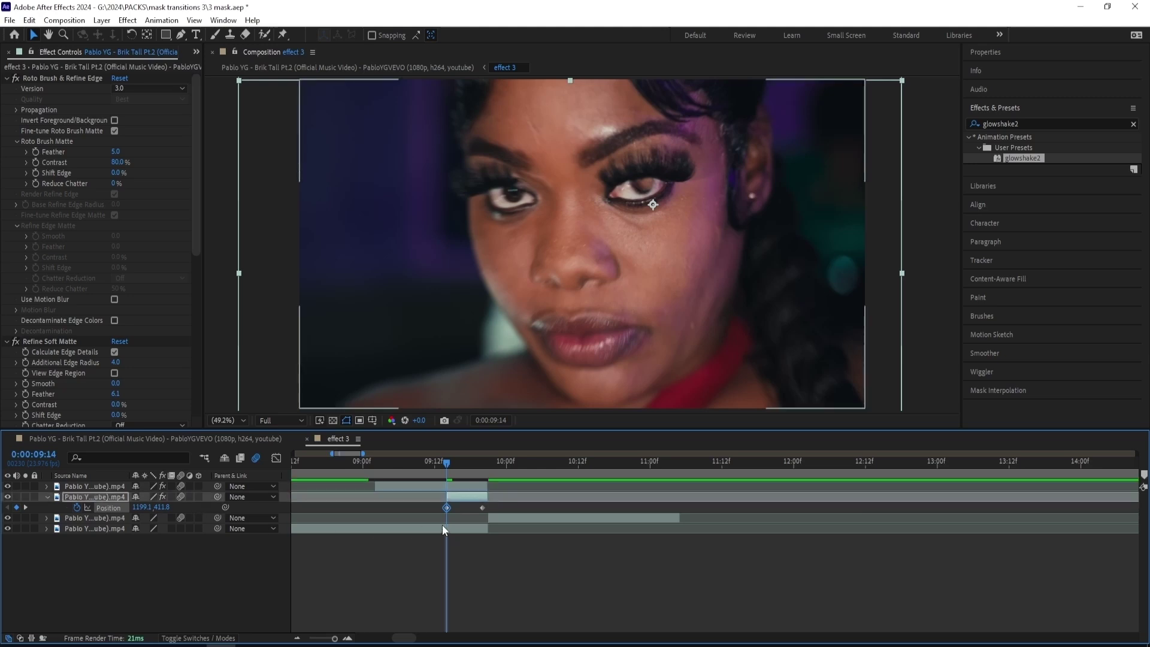
- Apply Easy Ease to both Position keyframes, shape the speed graph to start fast and slow down, and preview the motion
left_click_drag(503, 504, 417, 506)
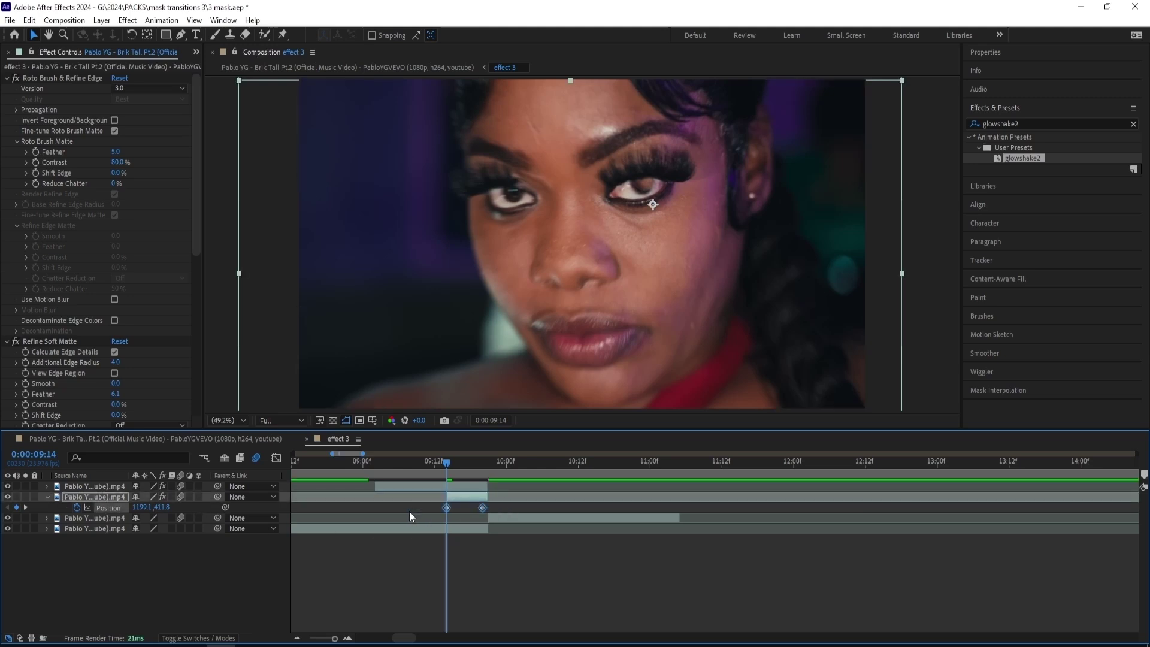
key("F9")
key("shift+F3")
left_click(595, 625)
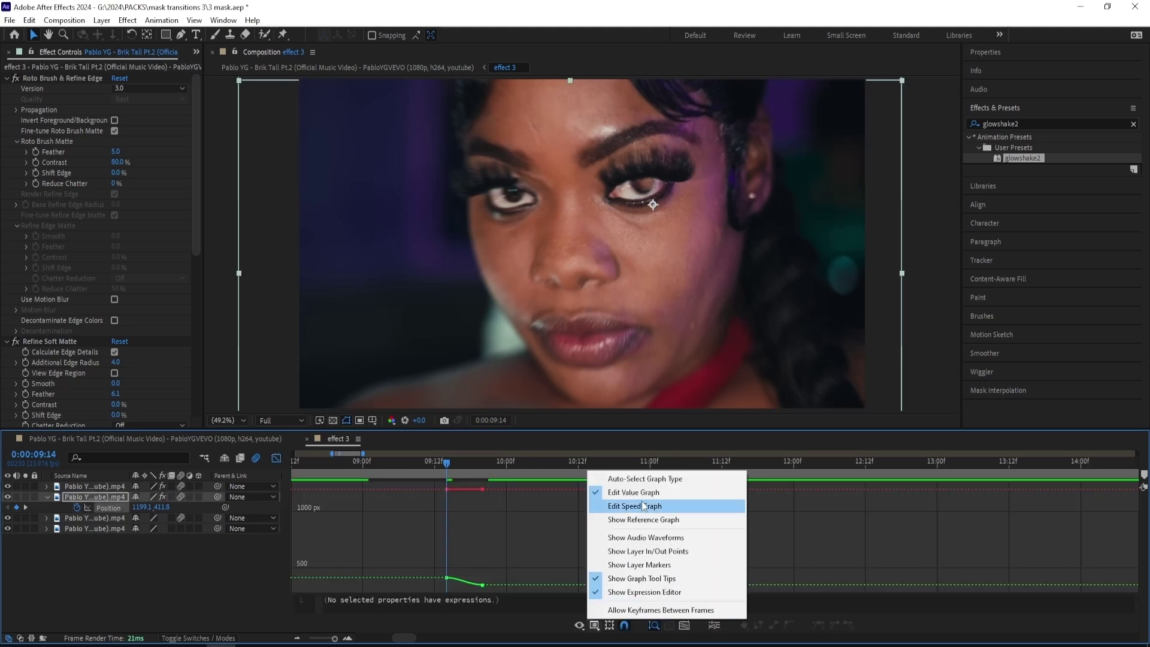
left_click(641, 501)
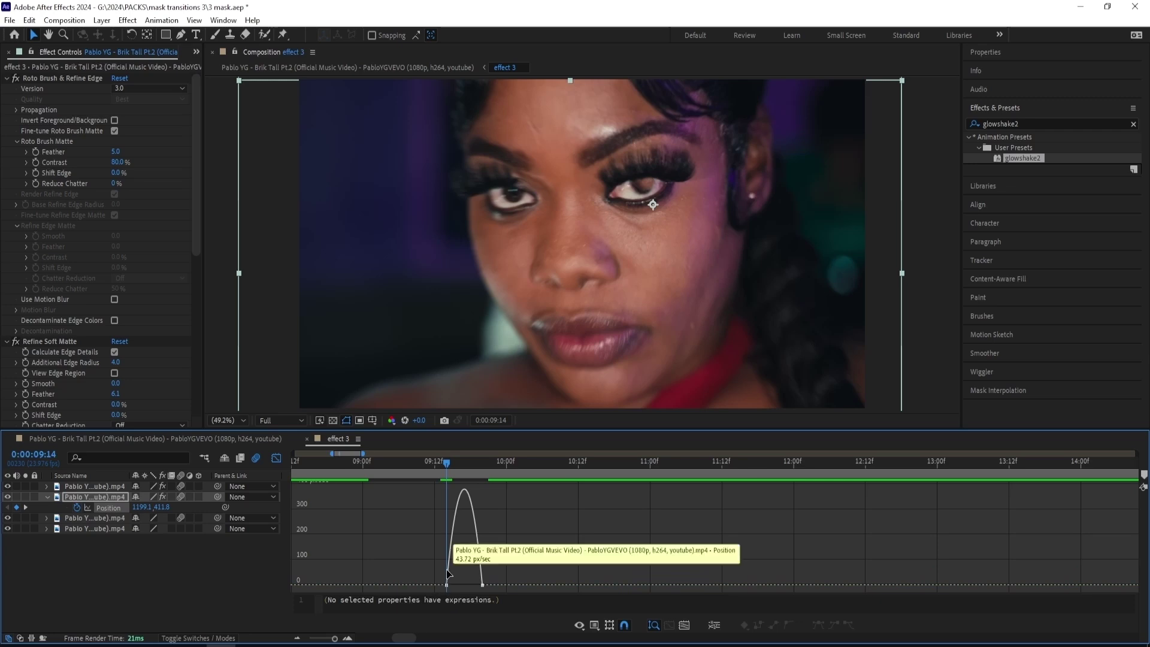
left_click(347, 638)
left_click_drag(458, 584, 495, 584)
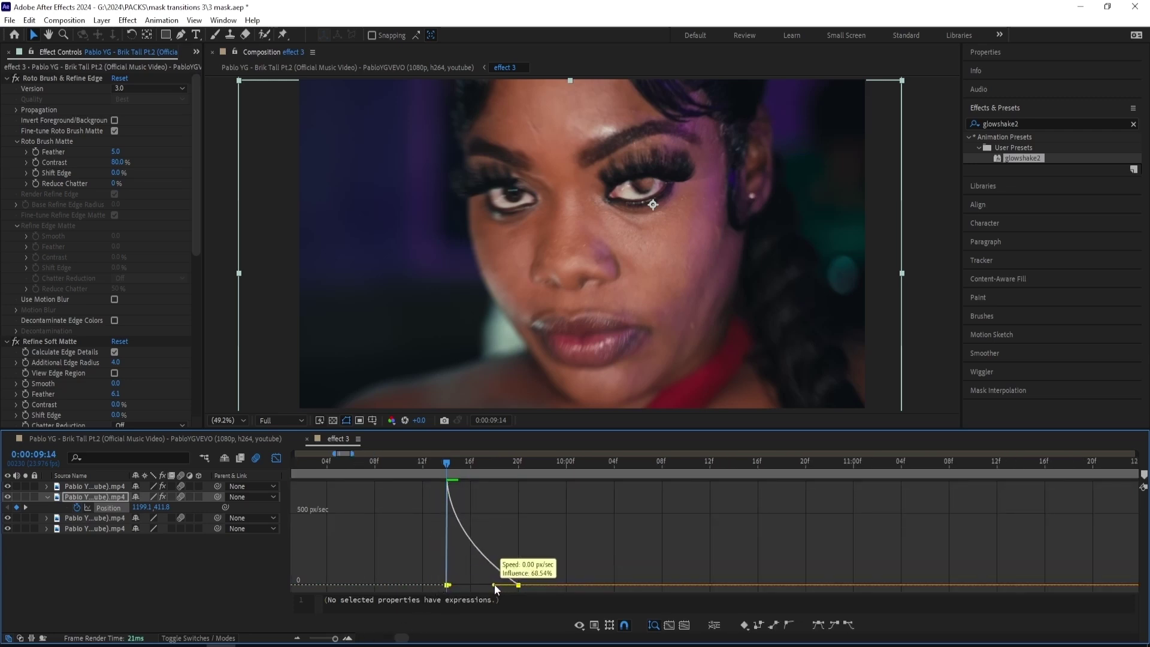
key("space")
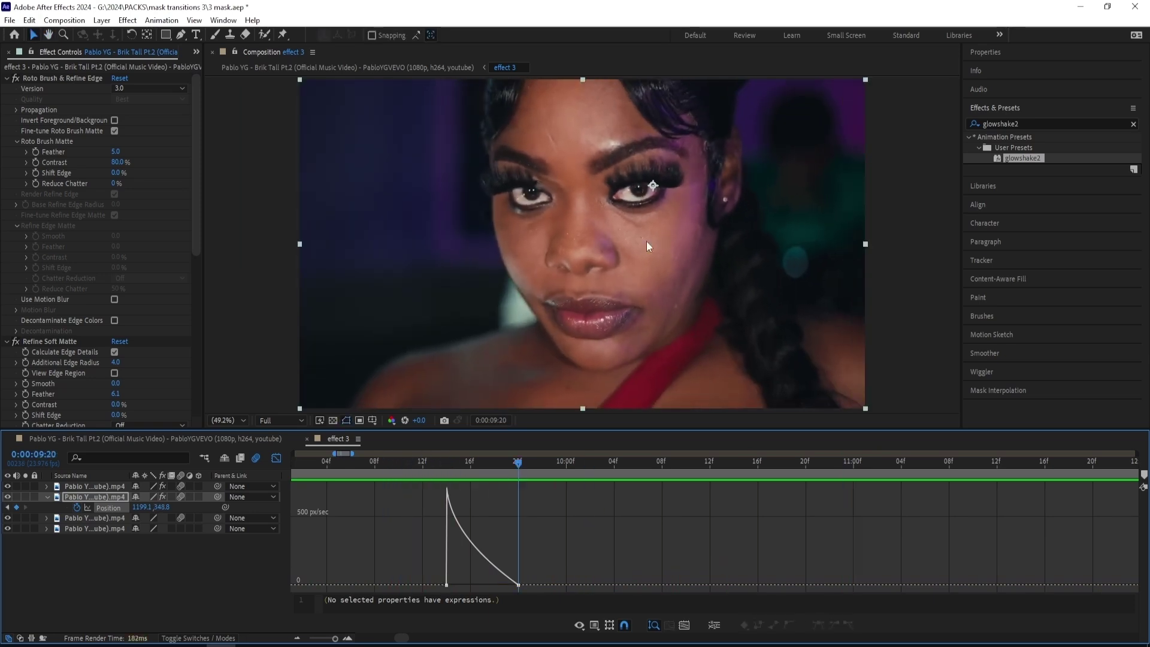
- Set the eye copy's Roto Brush Matte Shift Edge to 100% and preview the transition
scroll(653, 186, "up", 5)
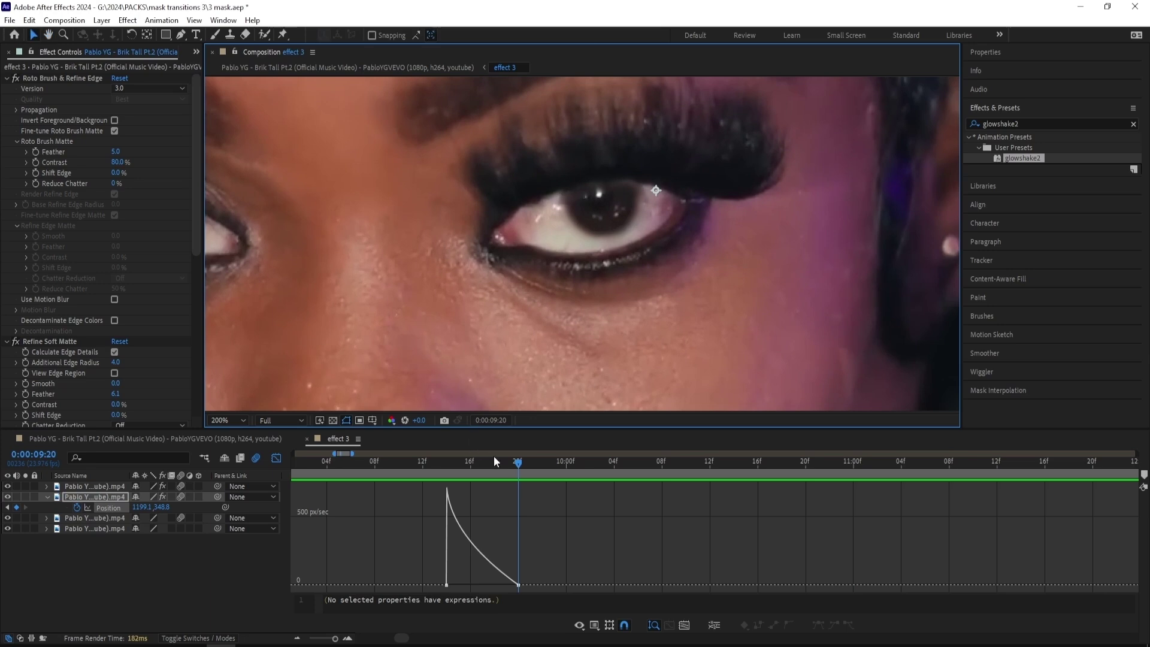
mouse_move(522, 465)
left_mouse_down()
mouse_move(538, 462)
mouse_move(517, 452)
mouse_move(537, 453)
mouse_move(518, 454)
left_mouse_up()
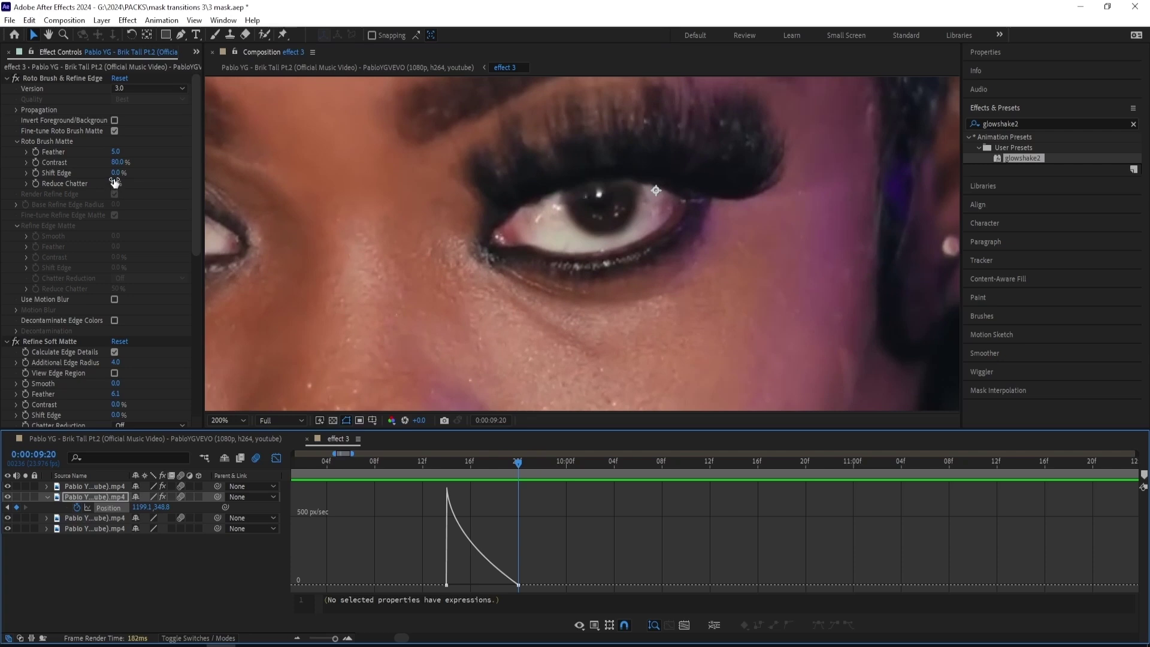
left_click_drag(117, 173, 179, 174)
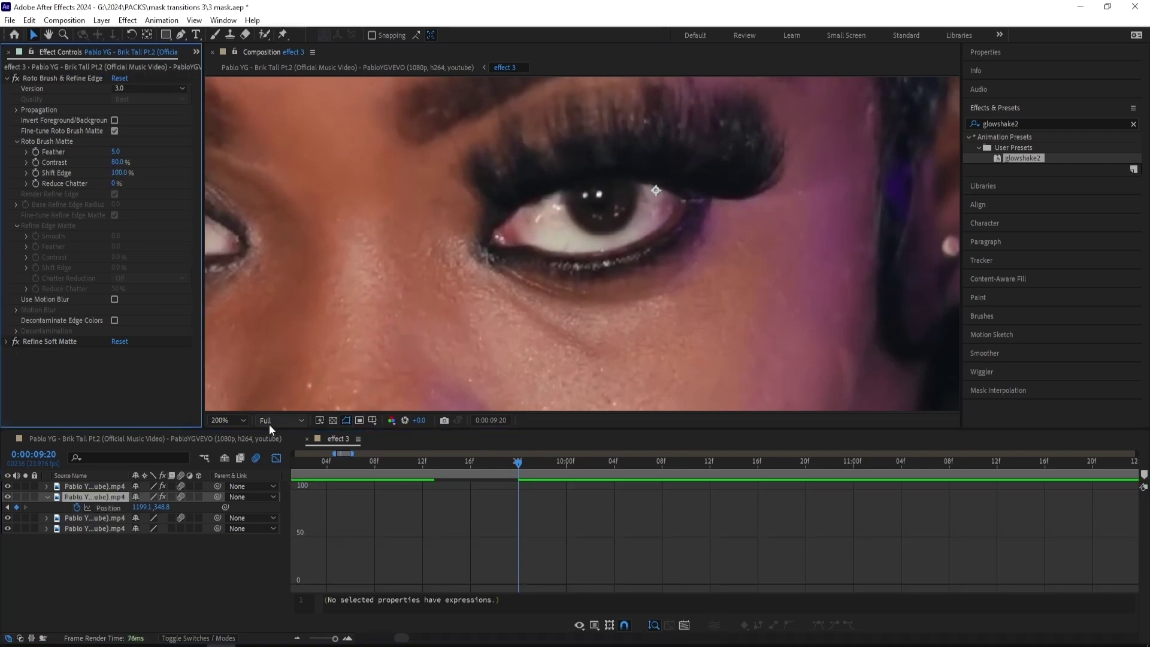
left_click(277, 457)
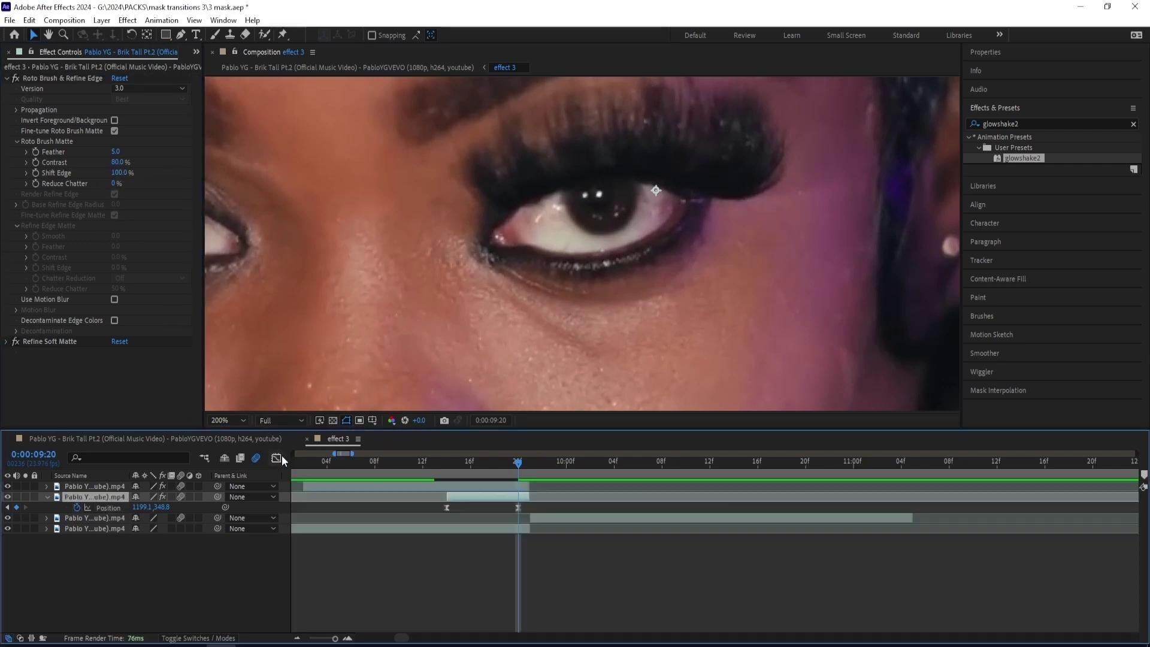
left_click_drag(518, 462, 453, 464)
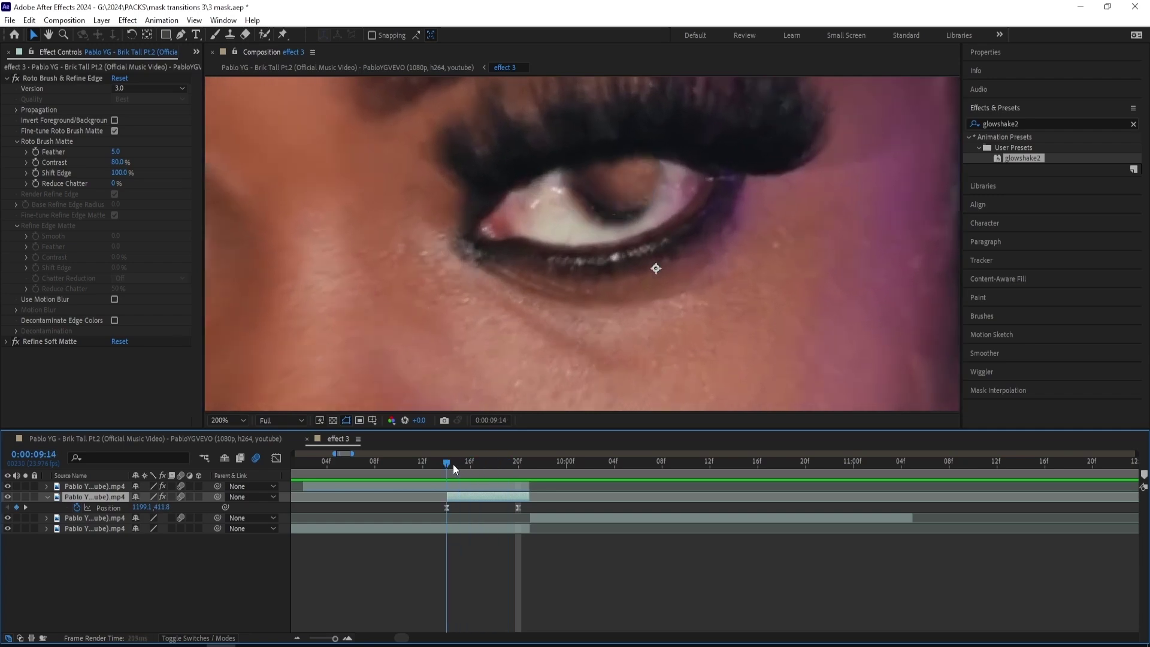
left_click(240, 421)
left_click(239, 215)
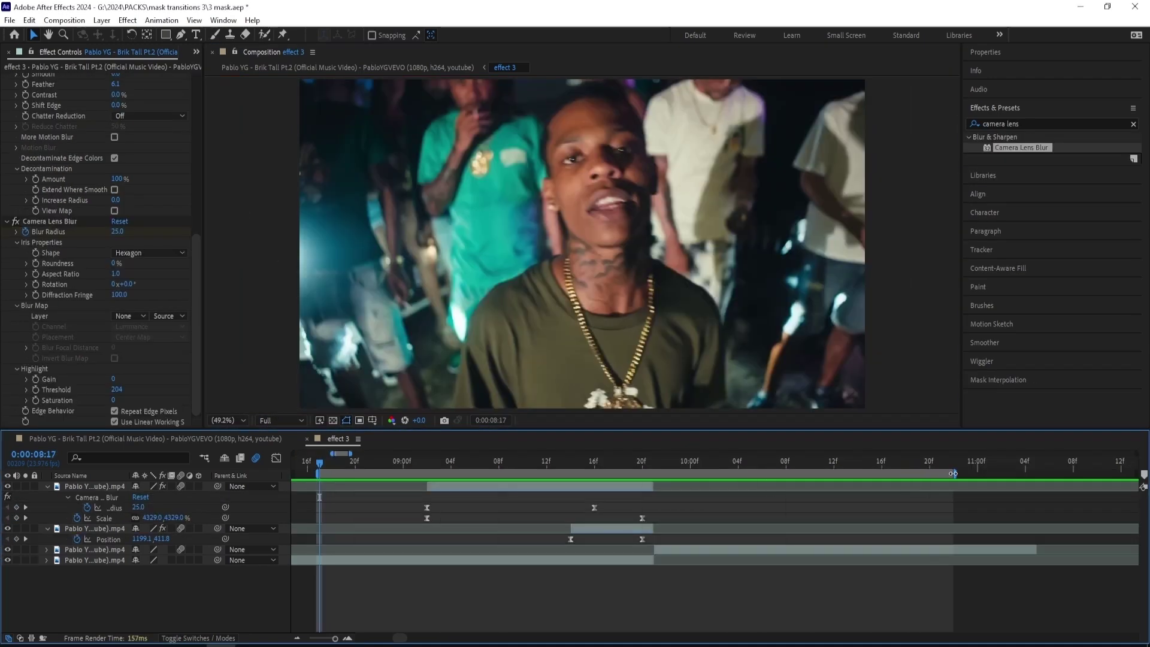
key("space")
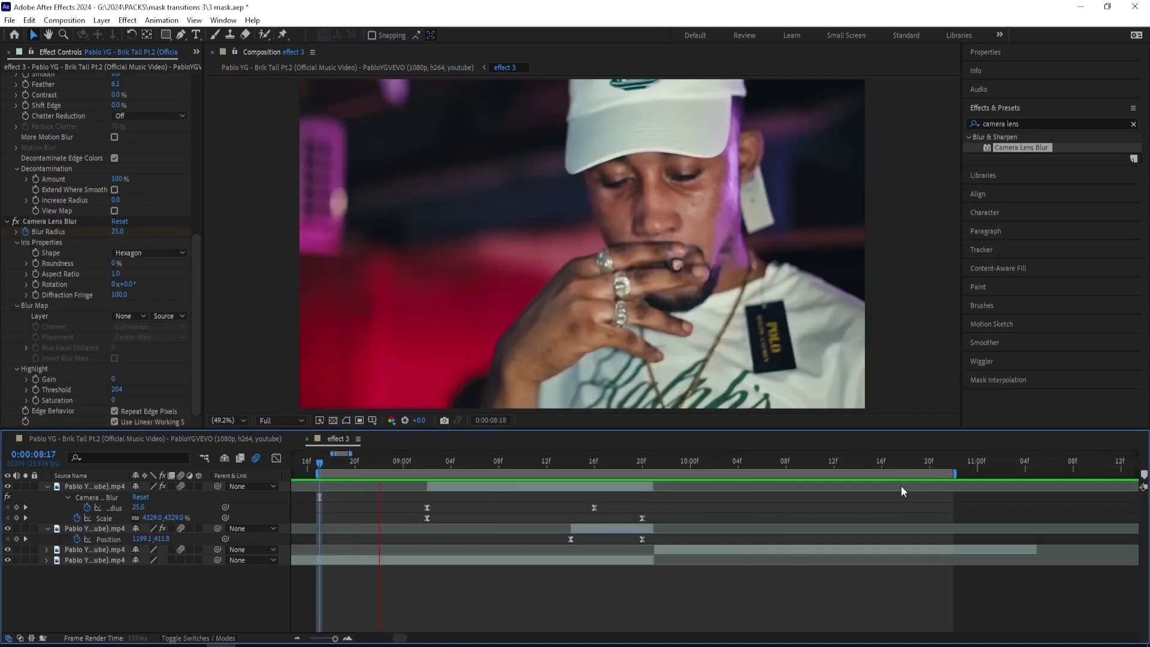